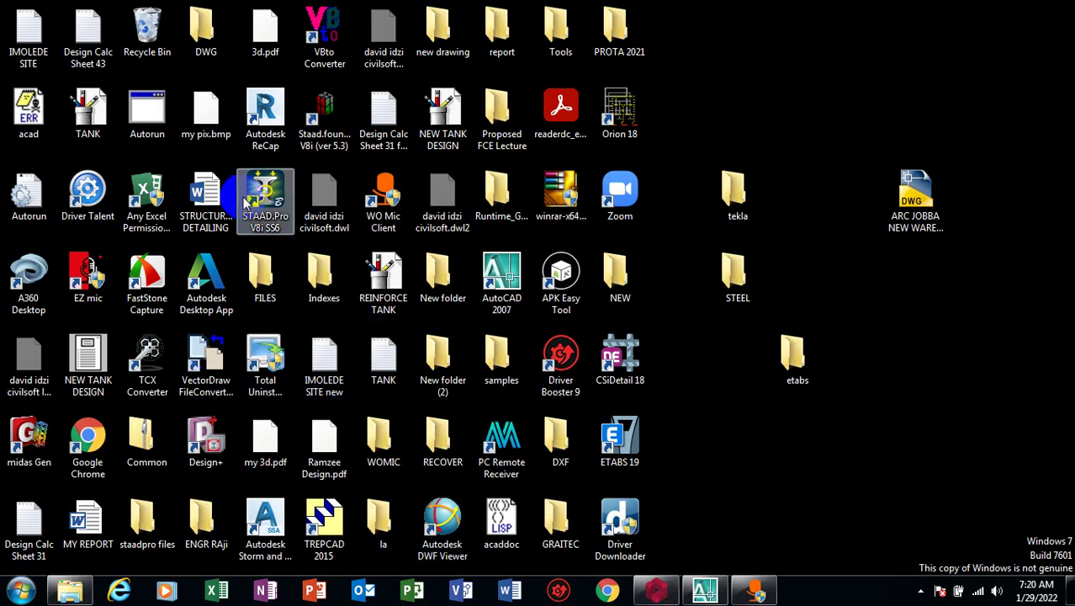
# - Open the STRUCTURAL DETAILING document in Word from its desktop shortcut
pyautogui.click(207, 194)
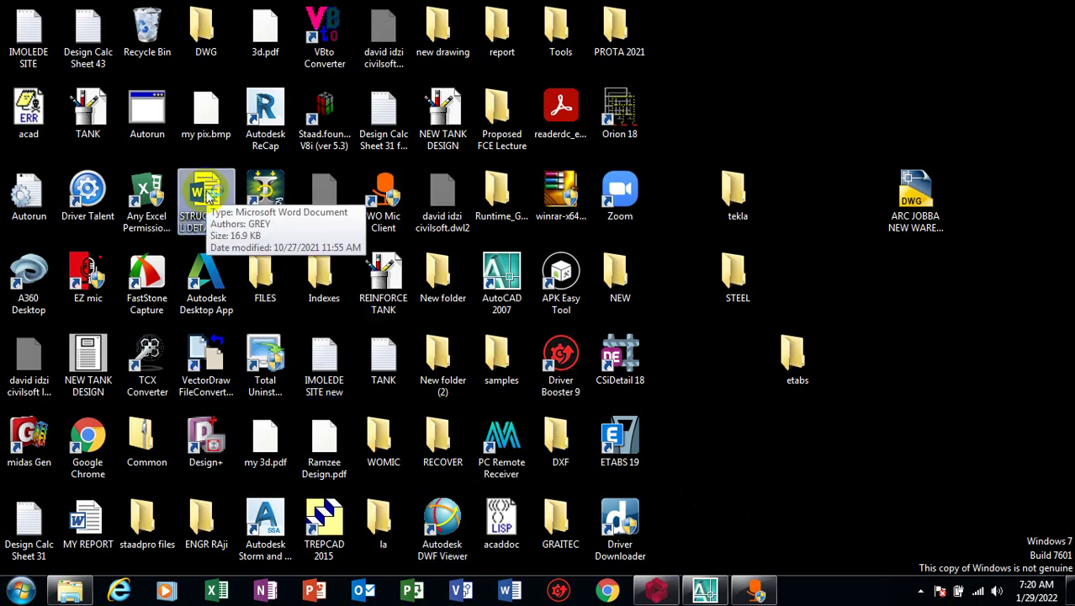
pyautogui.doubleClick(207, 193)
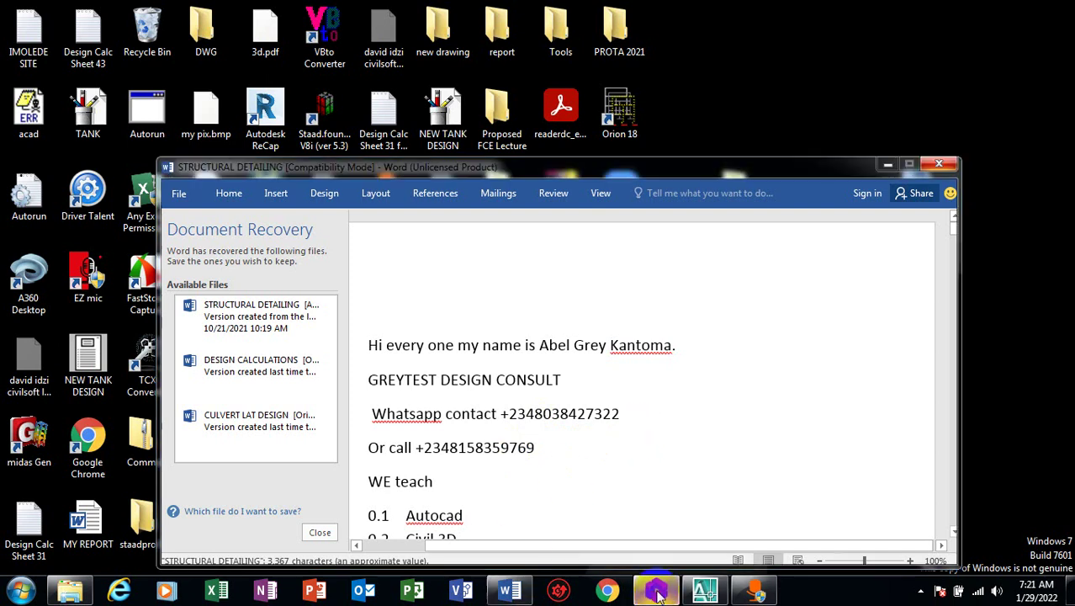
# - Create a new ProtaStructure project with code 'truss' from the UK (BS8110) template
pyautogui.click(678, 510)
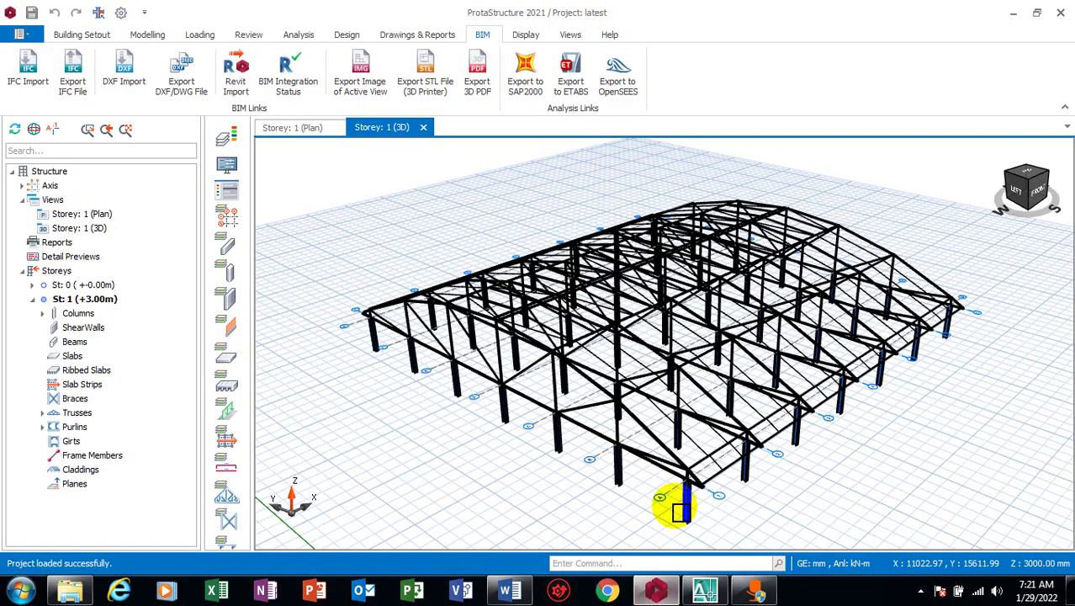
pyautogui.click(18, 38)
pyautogui.click(34, 51)
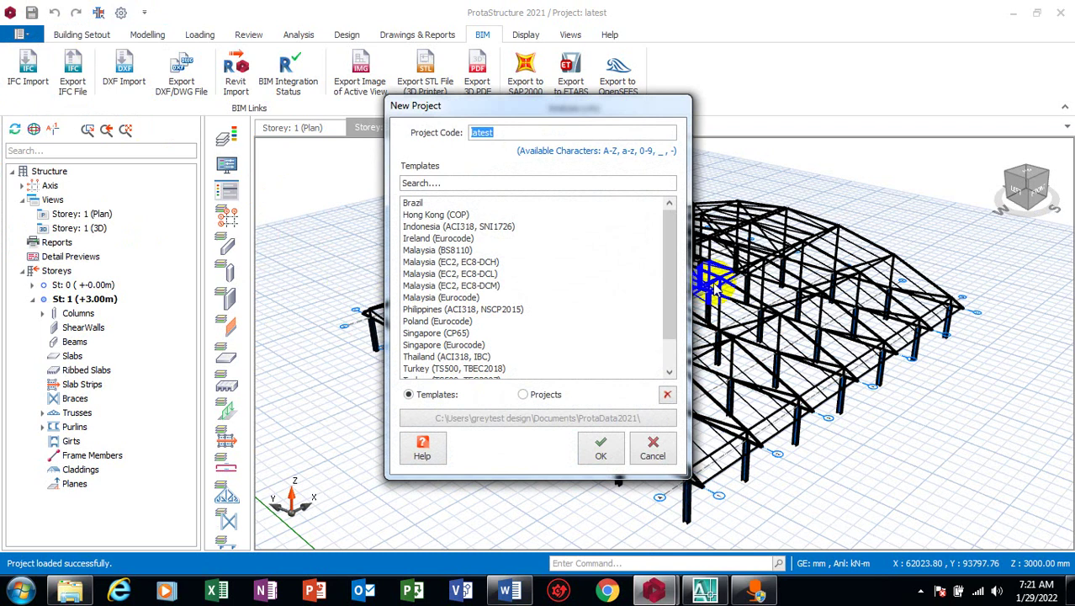
pyautogui.scroll(-1, 672, 270)
pyautogui.click(441, 358)
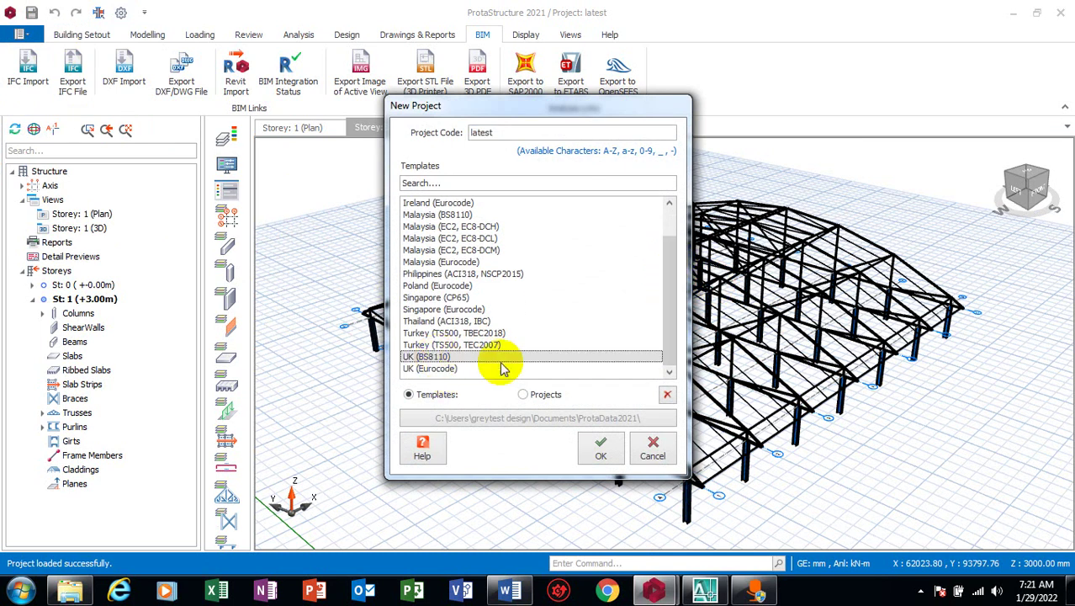
pyautogui.doubleClick(504, 132)
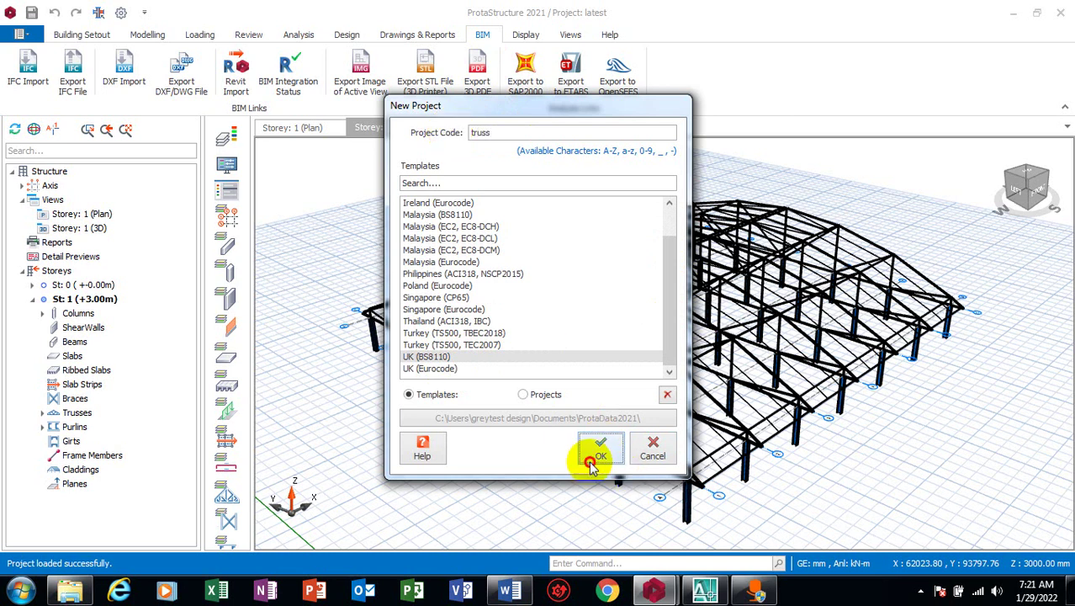
pyautogui.click(602, 449)
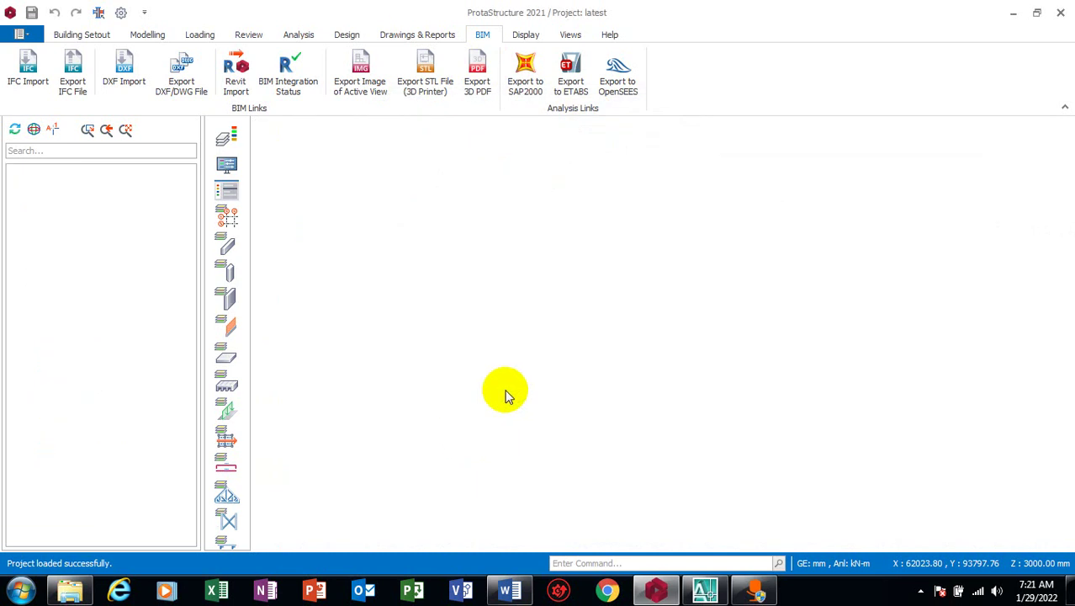
# - In AutoCAD, select the truss bottom chord and read its 33528.0000 length
pyautogui.click(705, 589)
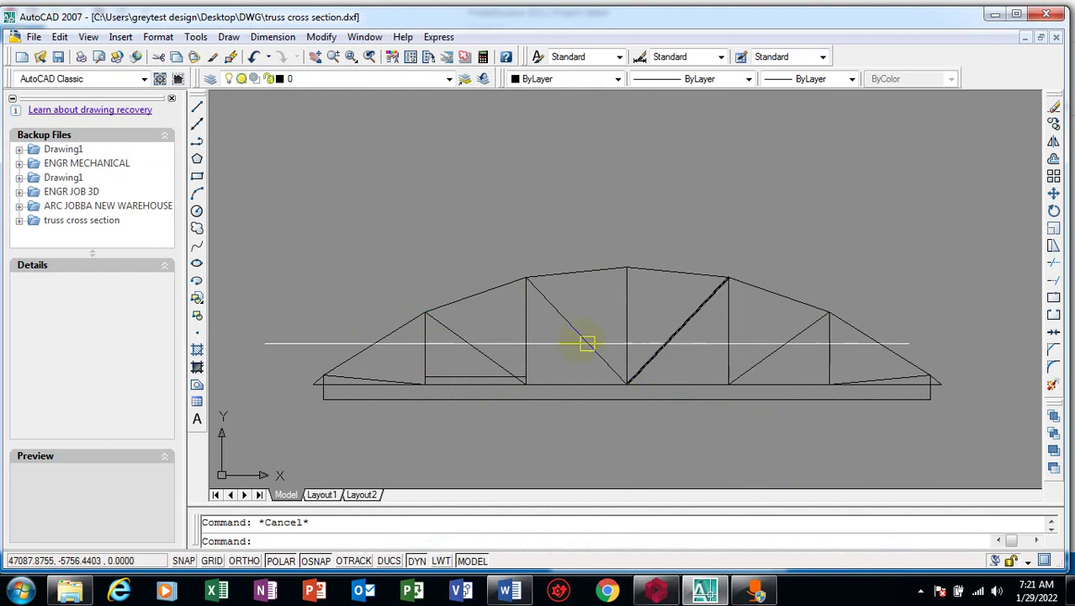
pyautogui.scroll(-5, 395, 332)
pyautogui.scroll(4, 442, 355)
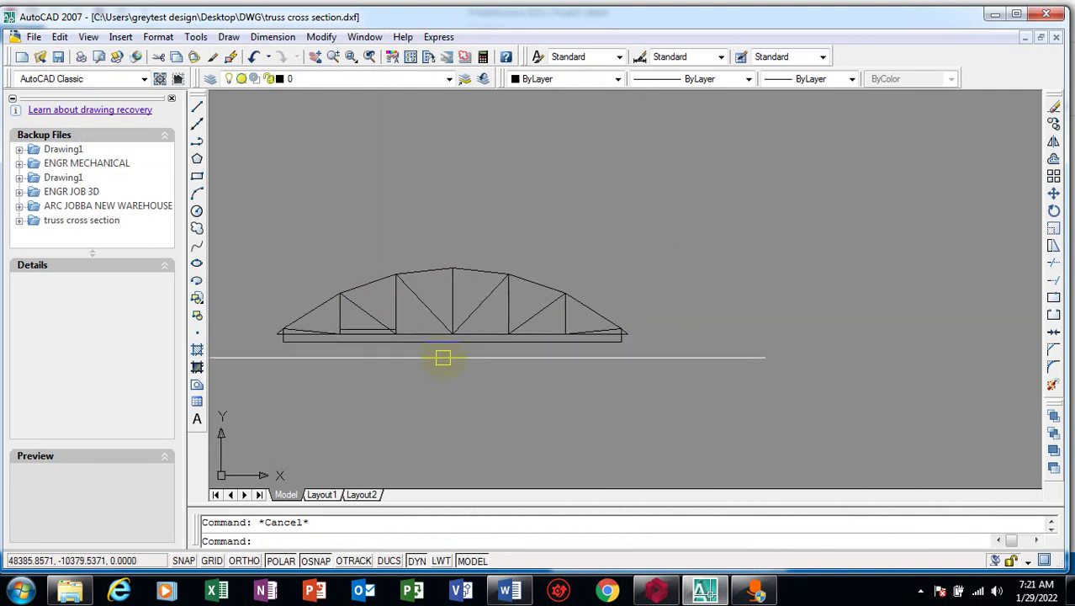
pyautogui.scroll(-4, 495, 401)
pyautogui.scroll(-1, 278, 290)
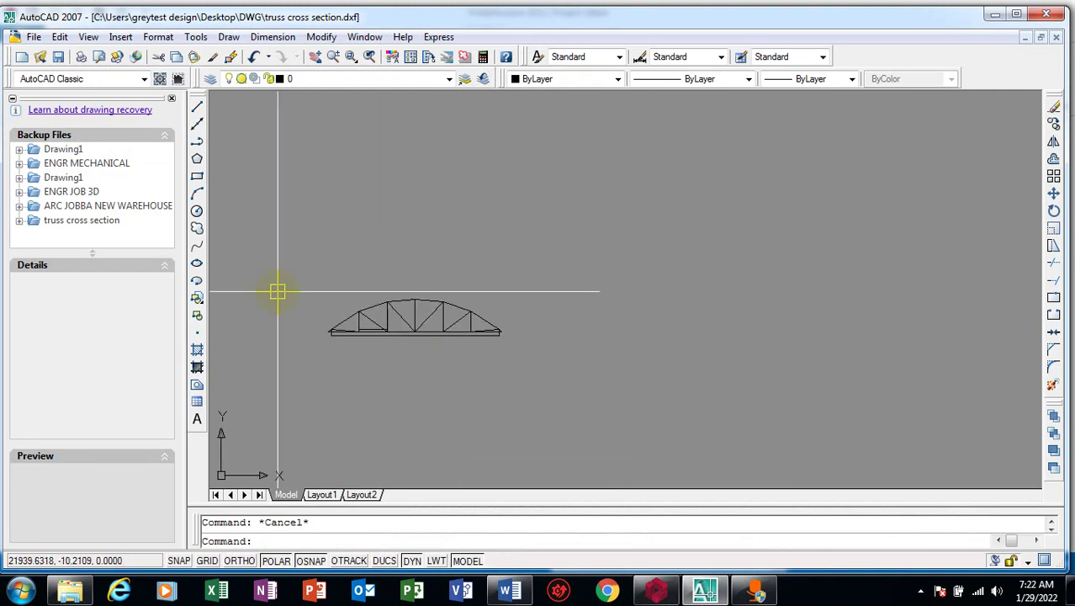
pyautogui.scroll(2, 389, 351)
pyautogui.scroll(8, 324, 345)
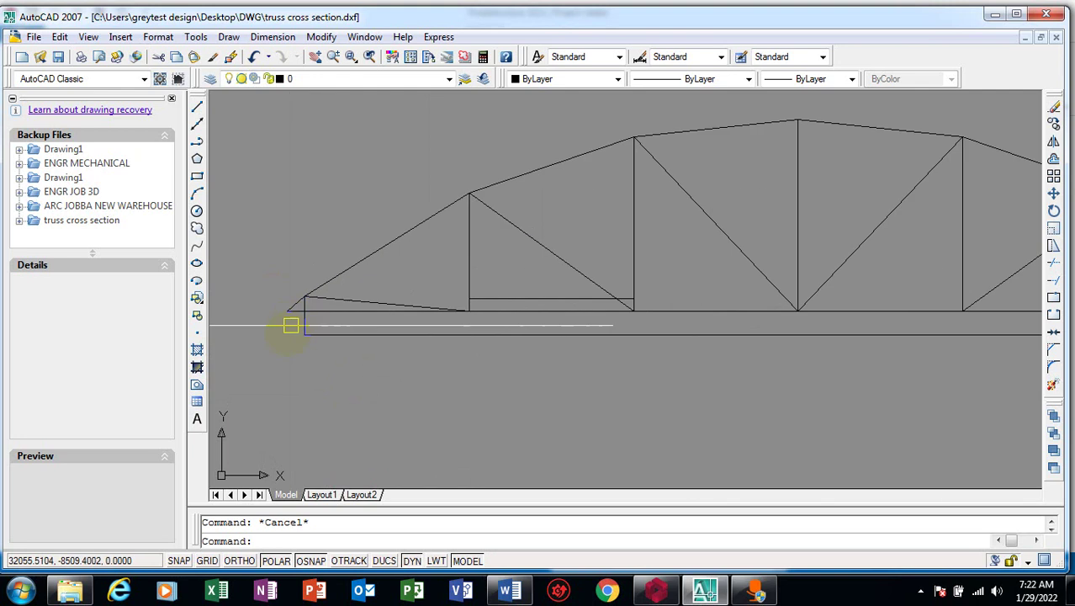
pyautogui.scroll(-3, 304, 362)
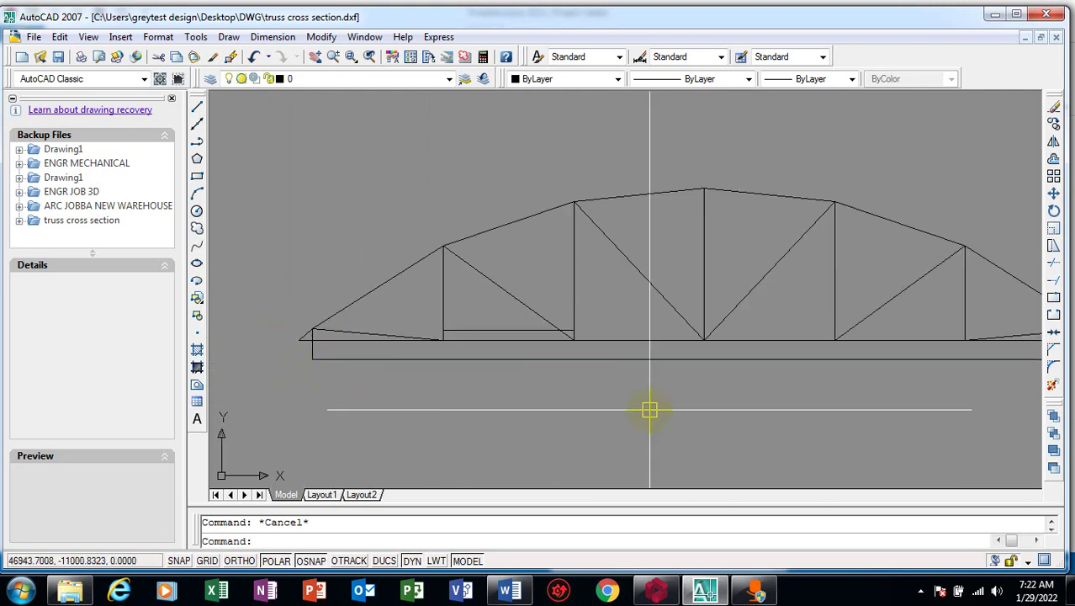
pyautogui.click(751, 359)
pyautogui.scroll(6, 667, 374)
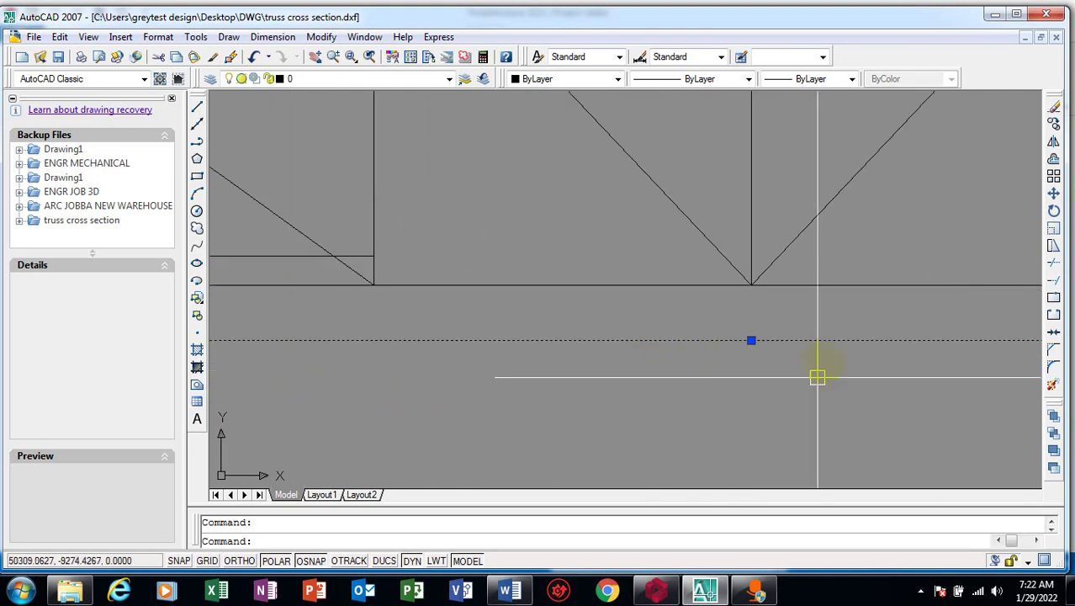
pyautogui.scroll(6, 492, 385)
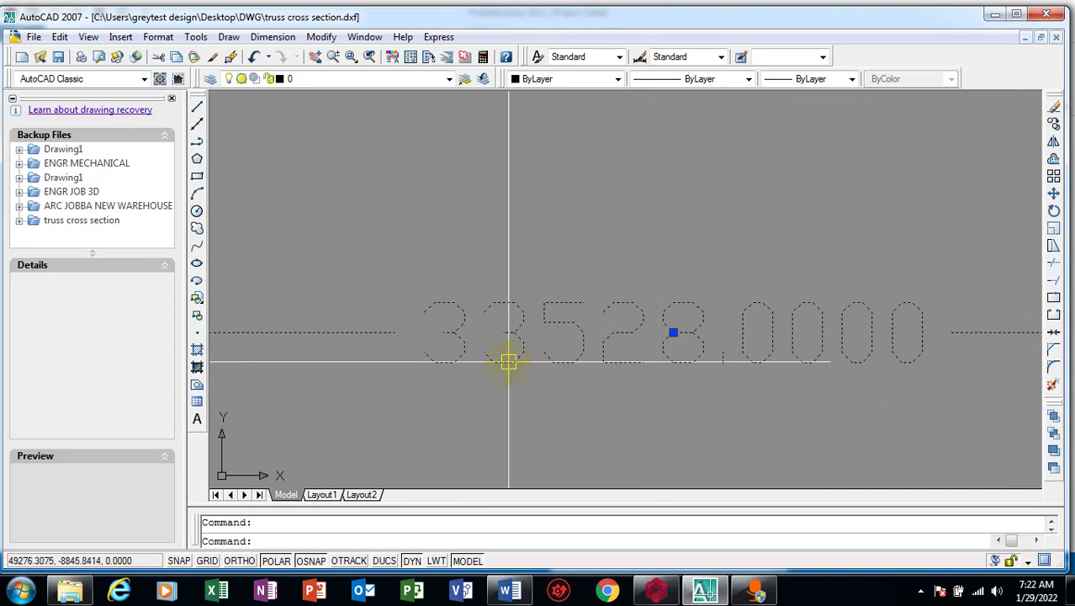
pyautogui.scroll(5, 436, 330)
pyautogui.scroll(-10, 436, 331)
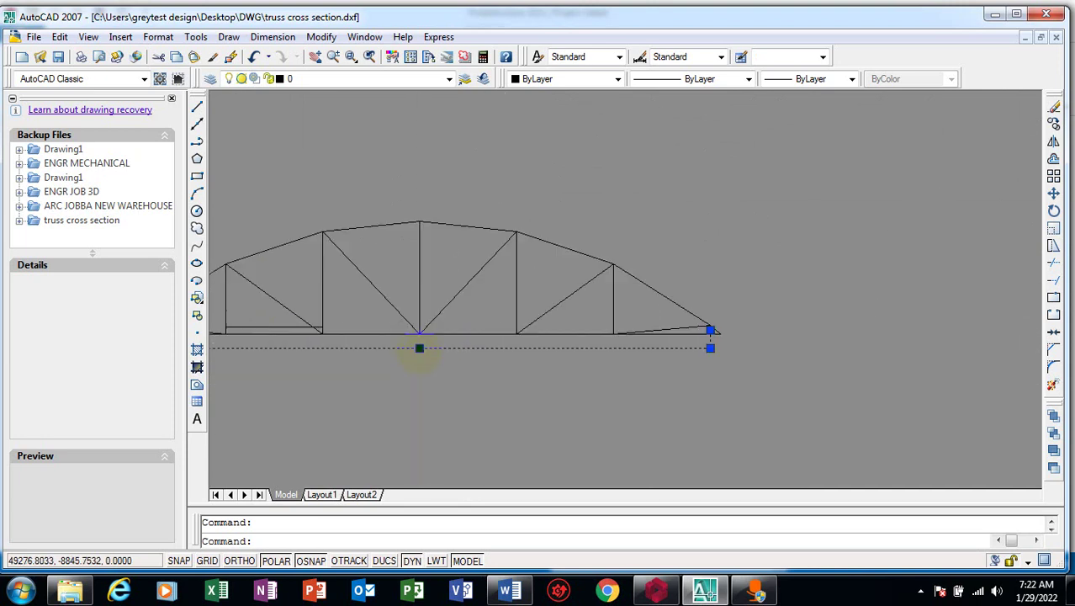
pyautogui.scroll(2, 546, 387)
# - Draw a horizontal line 33528 long to the right of the truss
pyautogui.press('Escape')
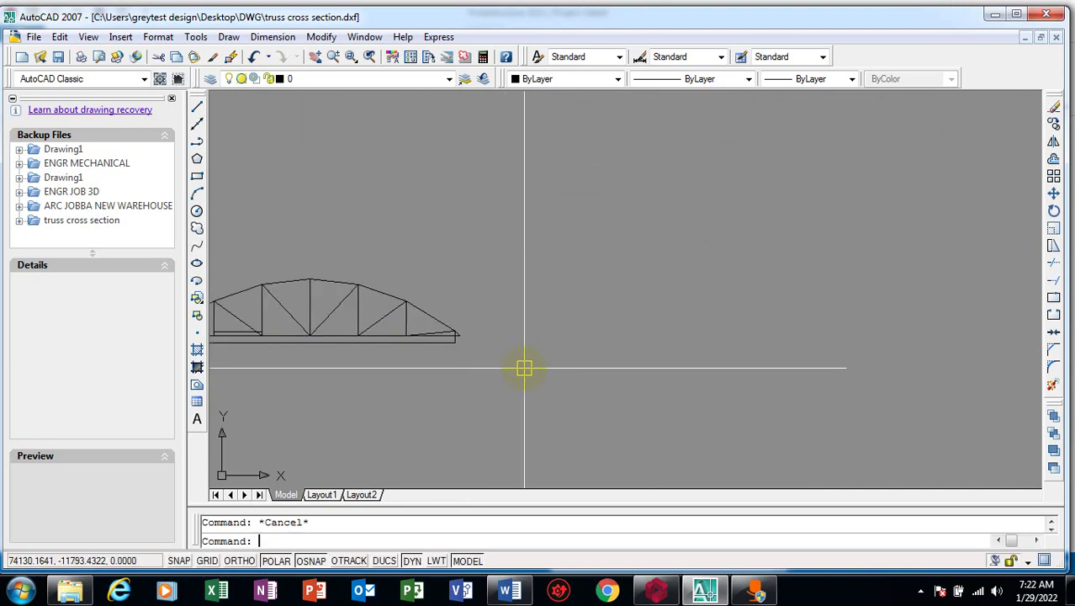
pyautogui.write('l')
pyautogui.press('Return')
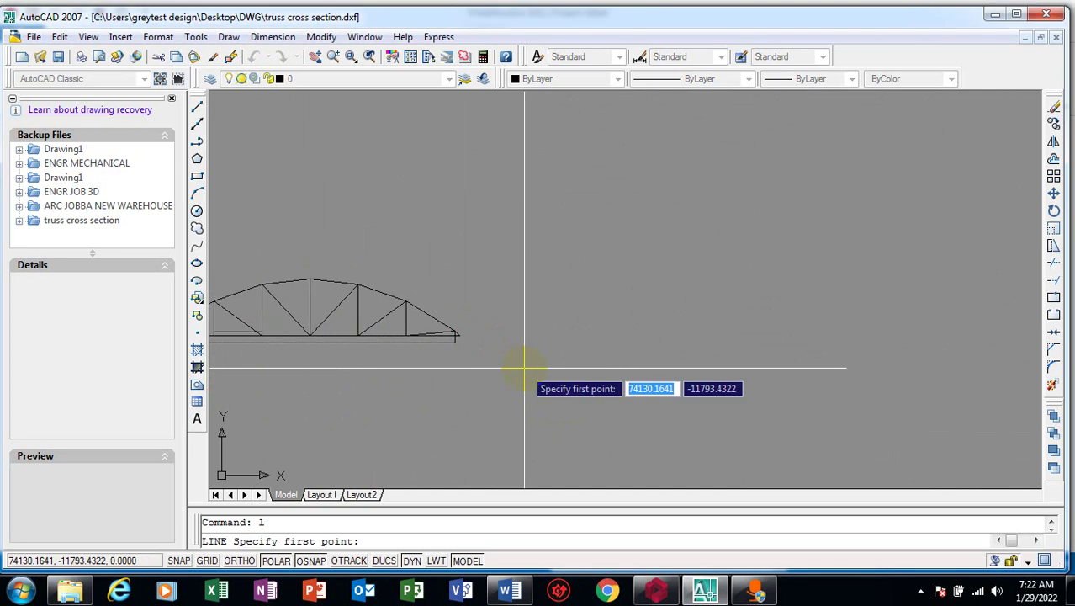
pyautogui.click(567, 377)
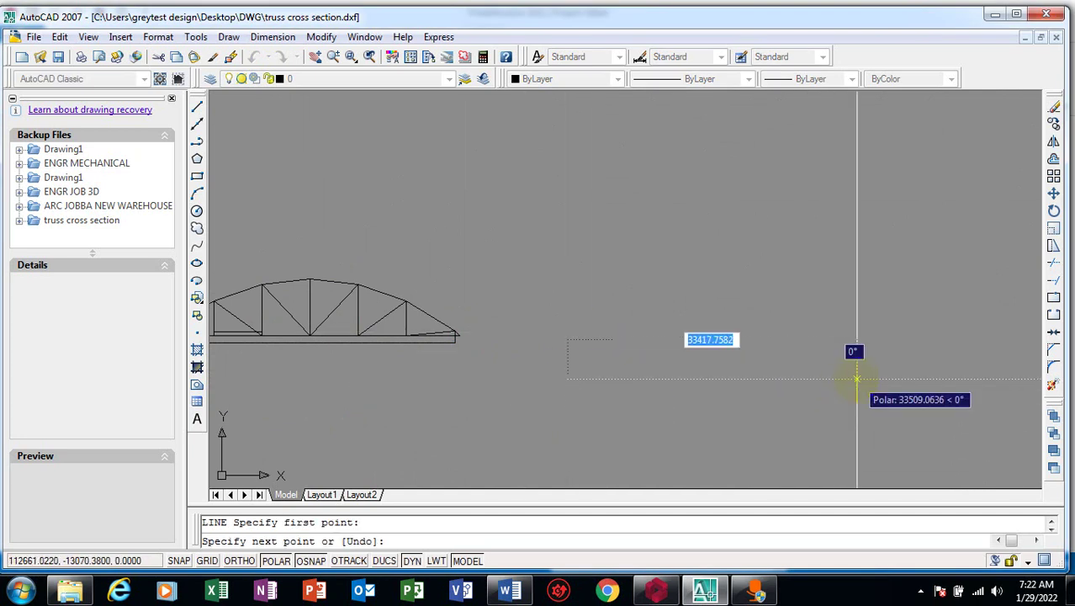
pyautogui.click(856, 379)
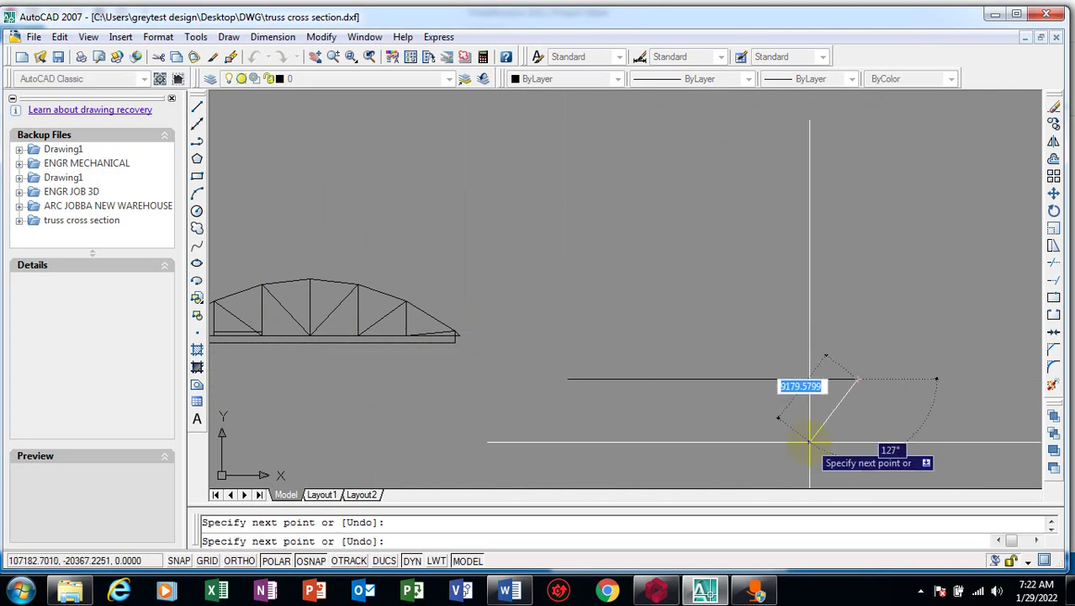
pyautogui.hotkey('ctrl', 'z')
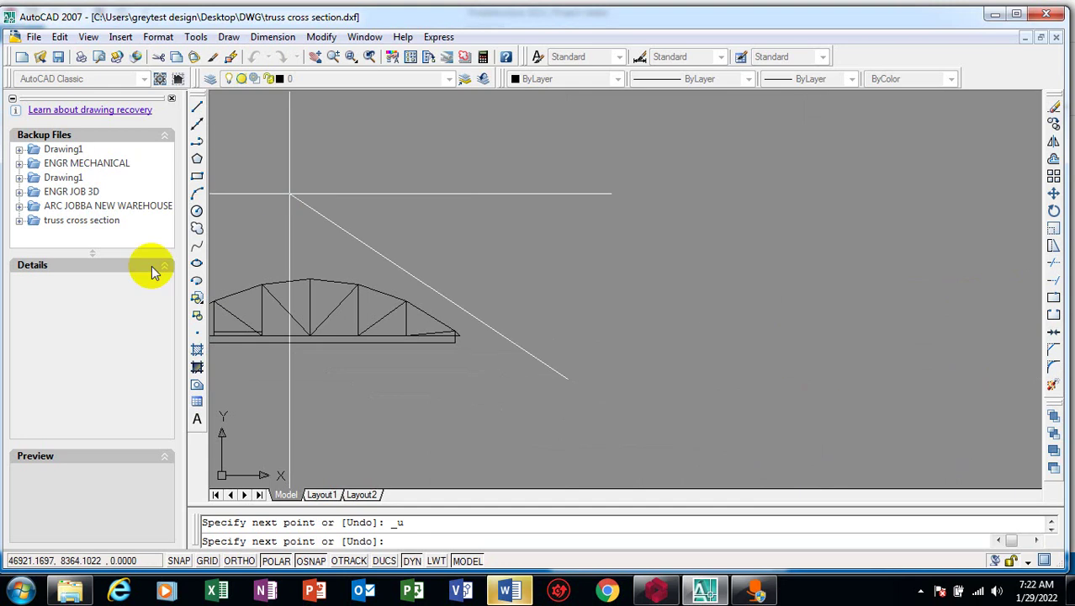
pyautogui.scroll(2, 241, 290)
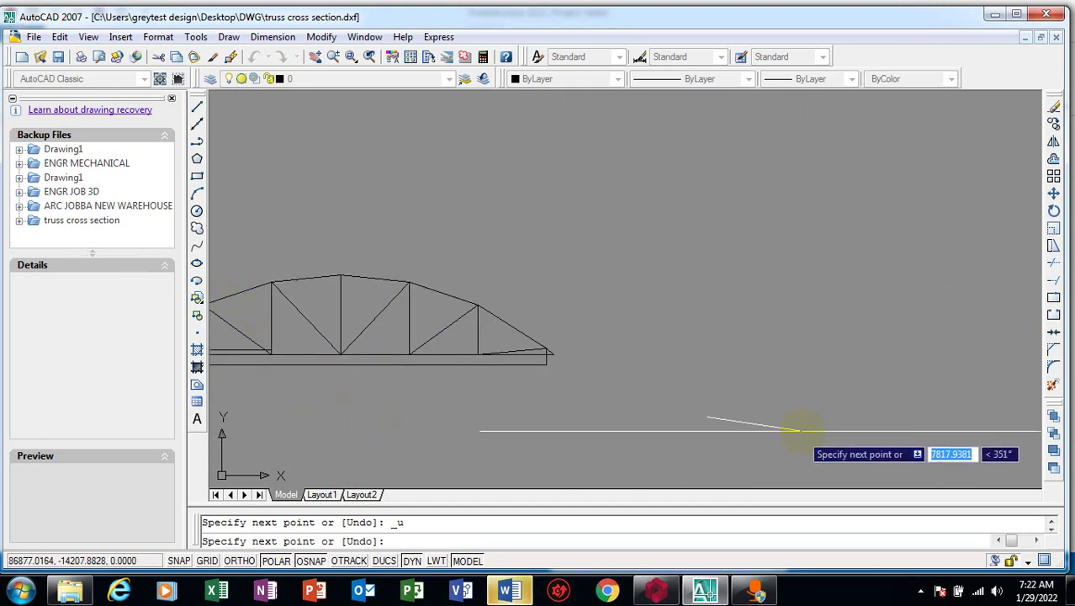
pyautogui.write('33')
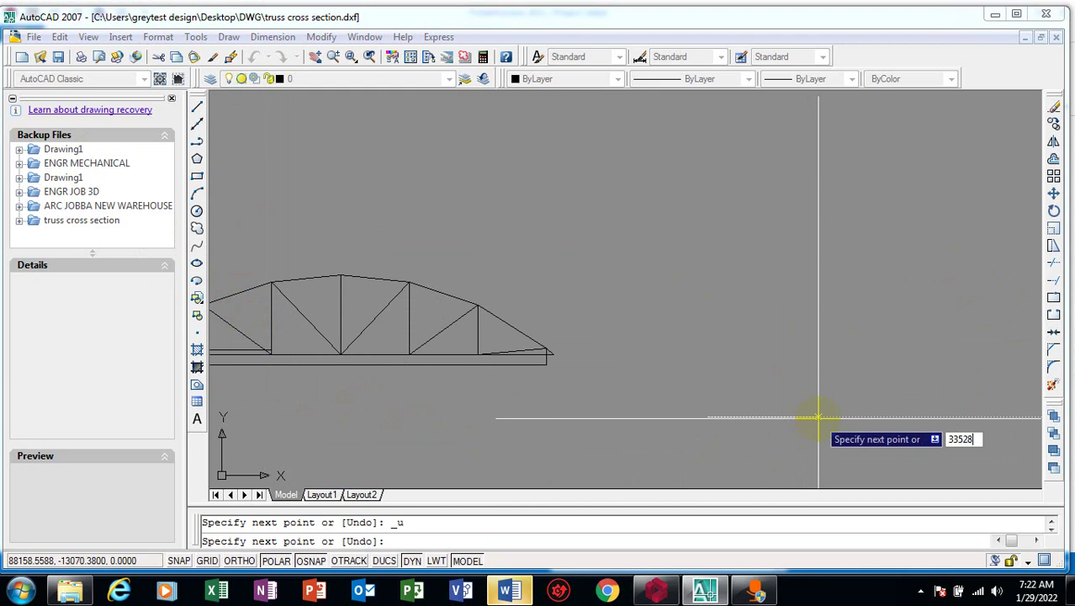
pyautogui.write('528')
pyautogui.press('Return')
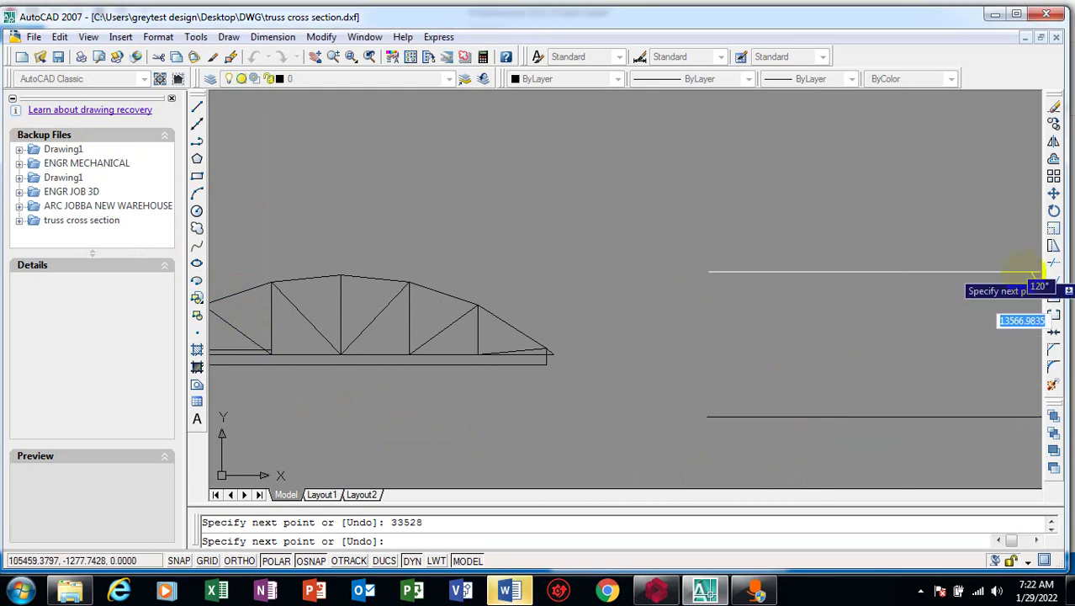
pyautogui.press('Escape')
pyautogui.scroll(-4, 653, 300)
pyautogui.scroll(6, 505, 374)
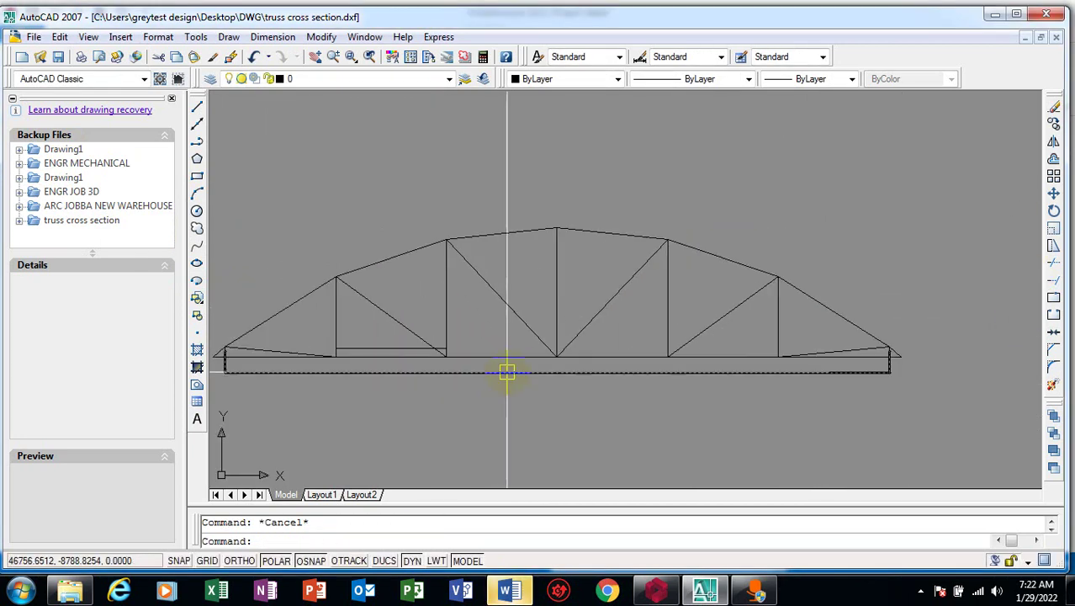
# - Select the original bottom chord again to compare its dimension with the new line
pyautogui.click(542, 376)
pyautogui.scroll(6, 541, 380)
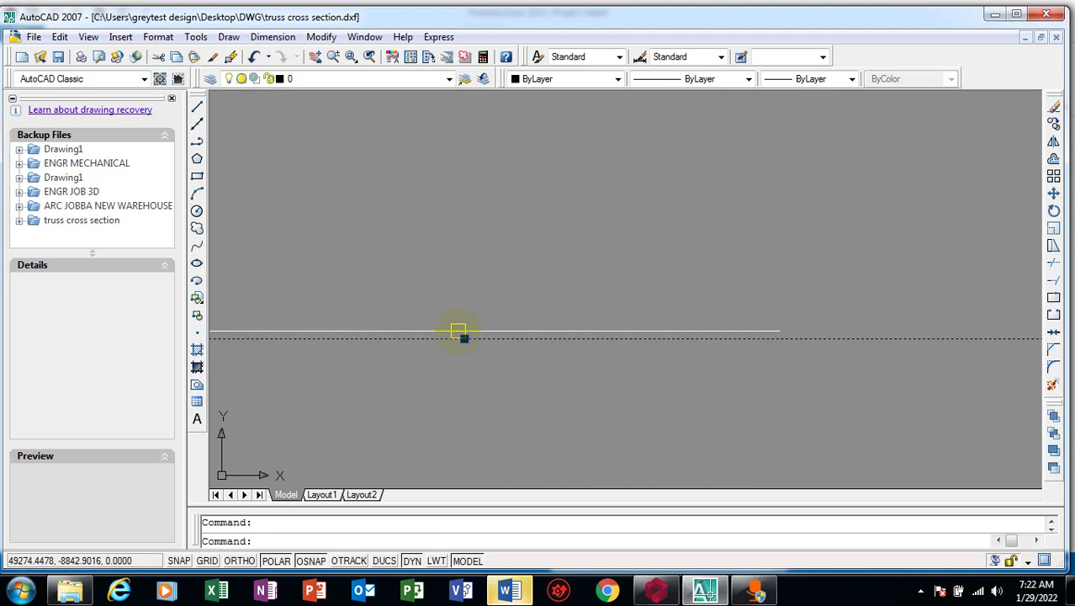
pyautogui.scroll(-2, 476, 353)
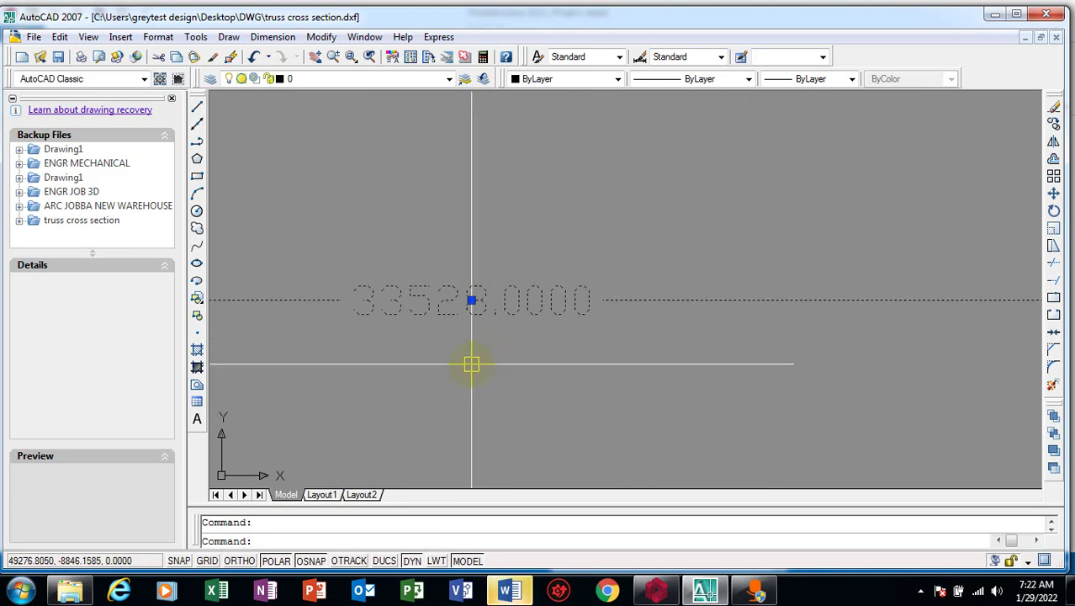
pyautogui.moveTo(470, 360); pyautogui.dragTo(333, 288, button='middle')
pyautogui.press('Escape')
pyautogui.scroll(-4, 444, 317)
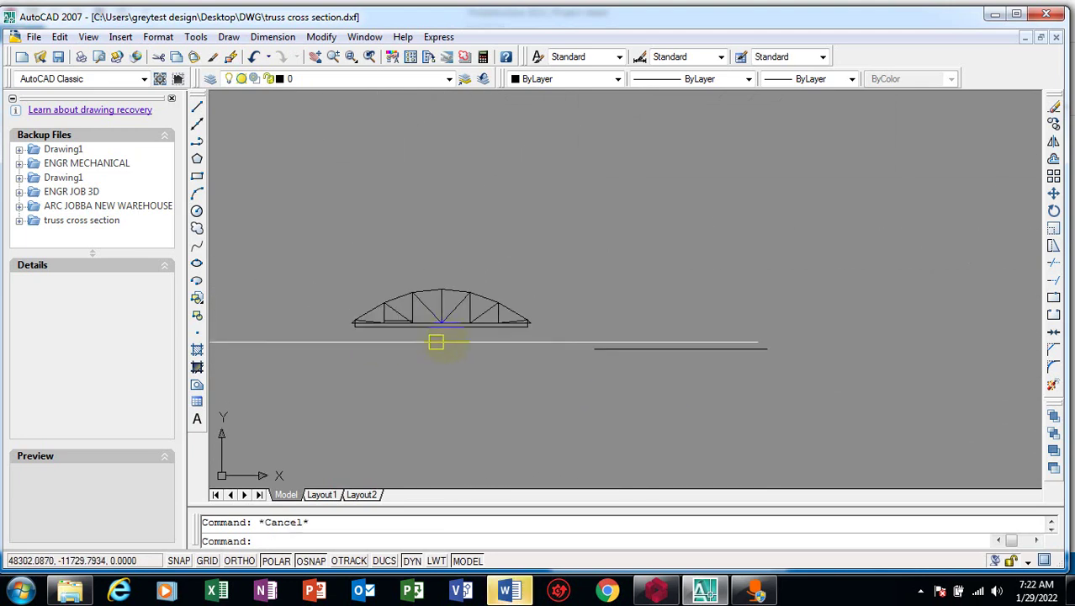
pyautogui.scroll(1, 606, 347)
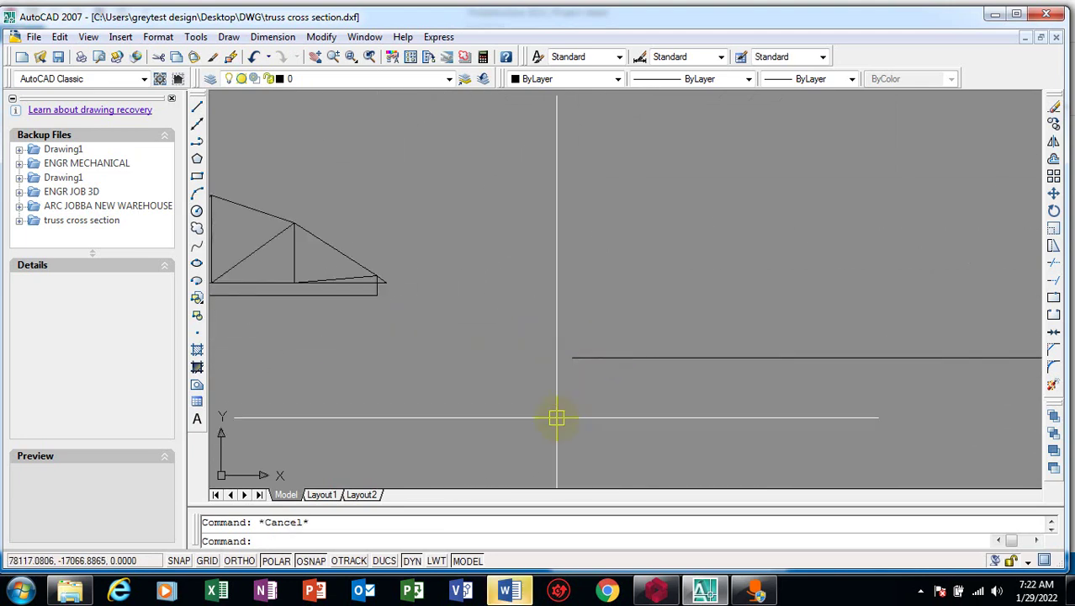
# - Draw a vertical line at the chord's left end and stretch its top above the chord
pyautogui.write('l')
pyautogui.press('Return')
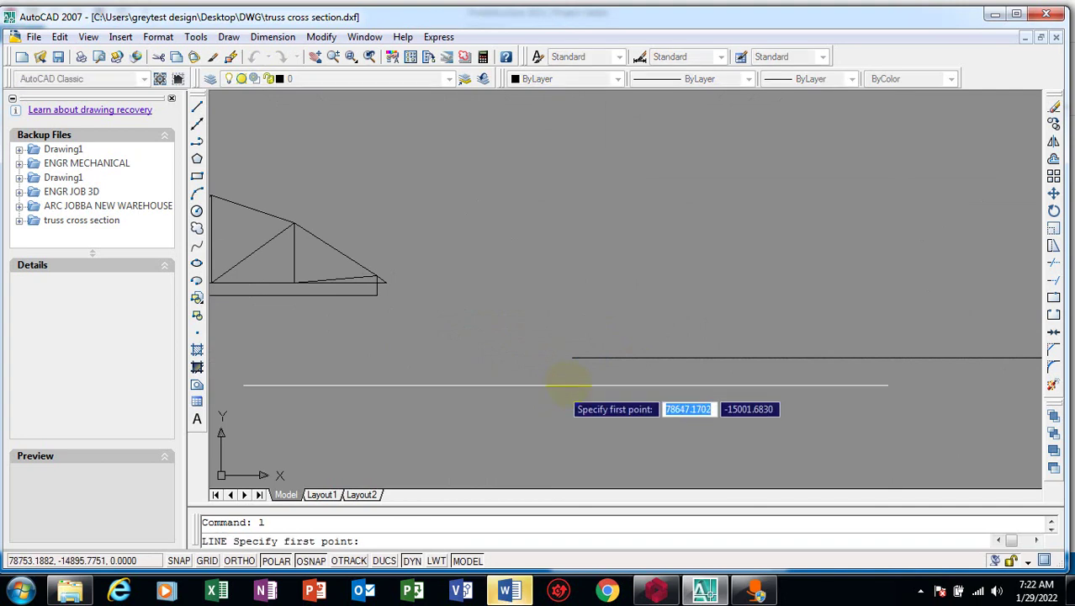
pyautogui.scroll(2, 569, 385)
pyautogui.click(566, 357)
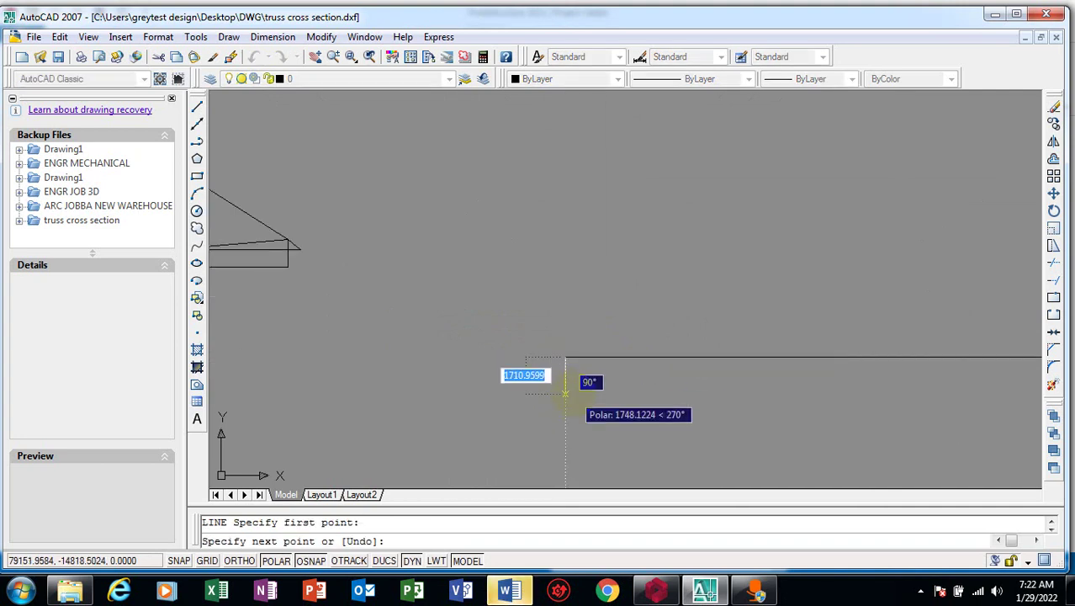
pyautogui.click(565, 394)
pyautogui.press('Escape')
pyautogui.click(565, 370)
pyautogui.click(565, 357)
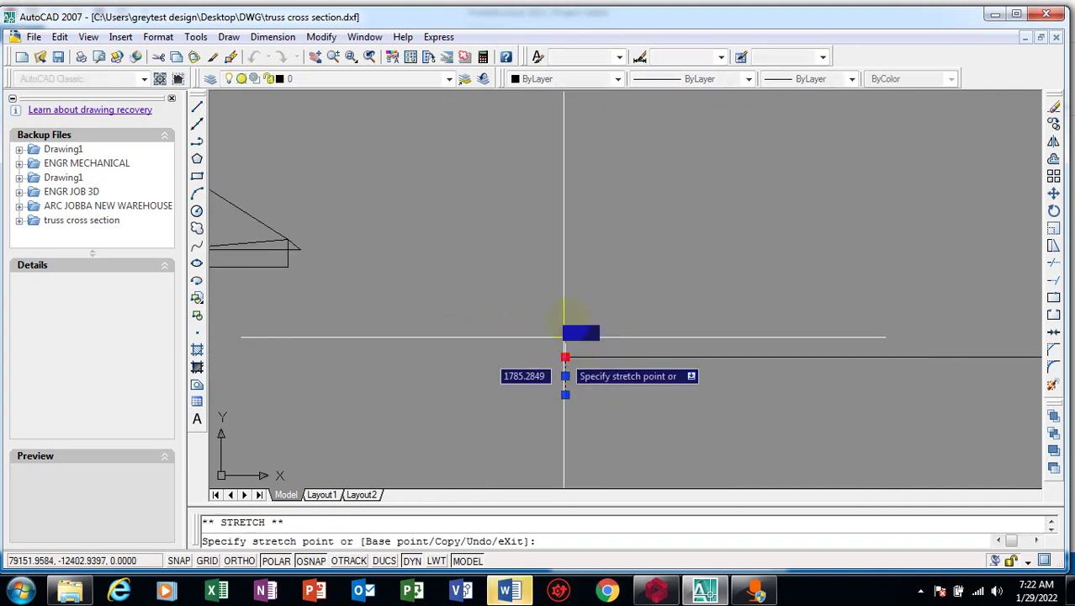
pyautogui.click(577, 290)
pyautogui.press('Escape')
pyautogui.scroll(-4, 456, 391)
pyautogui.scroll(3, 598, 401)
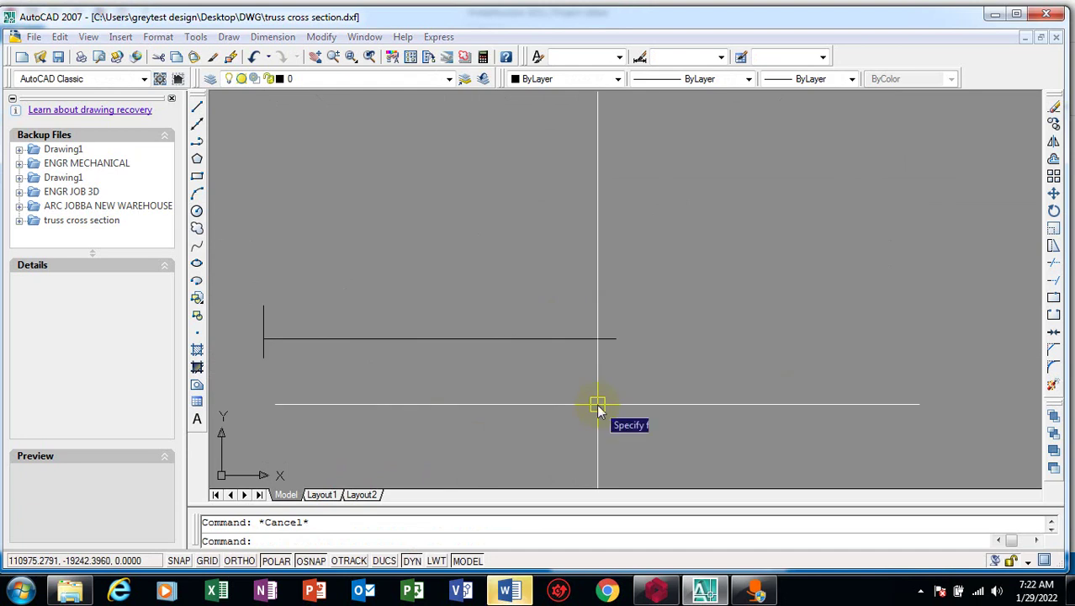
# - Draw a vertical line at the chord's right end and stretch its top above the chord
pyautogui.write('l')
pyautogui.press('Return')
pyautogui.scroll(4, 616, 350)
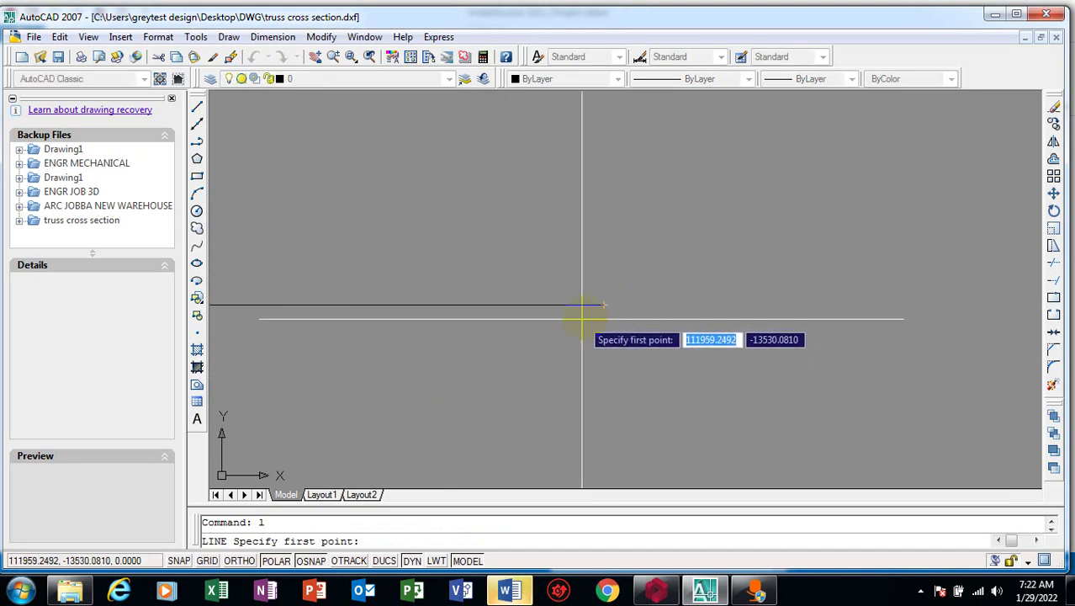
pyautogui.scroll(2, 582, 318)
pyautogui.click(615, 299)
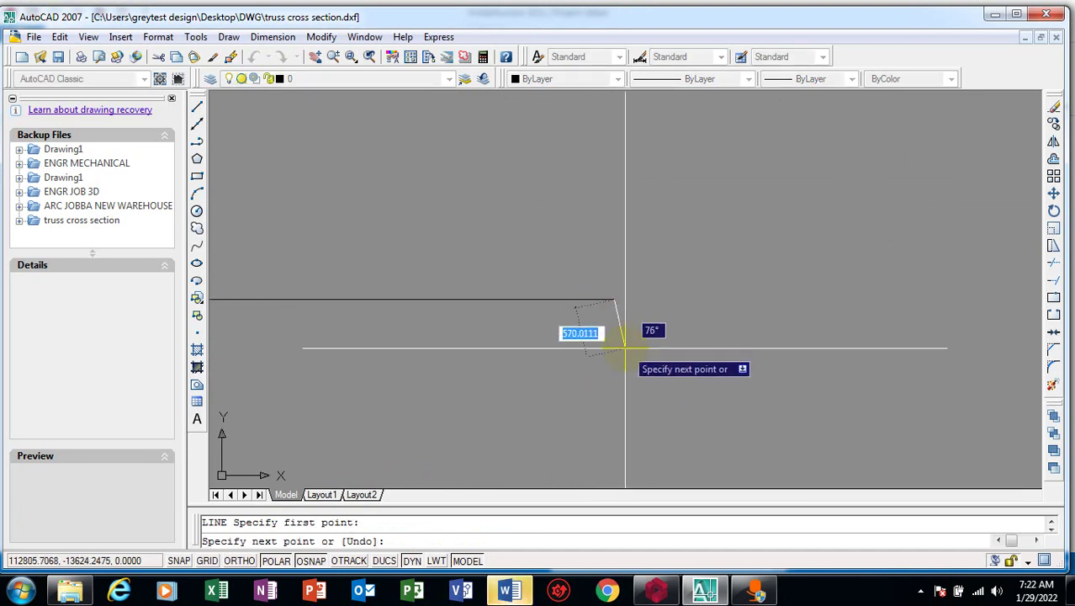
pyautogui.click(619, 351)
pyautogui.press('Escape')
pyautogui.click(618, 318)
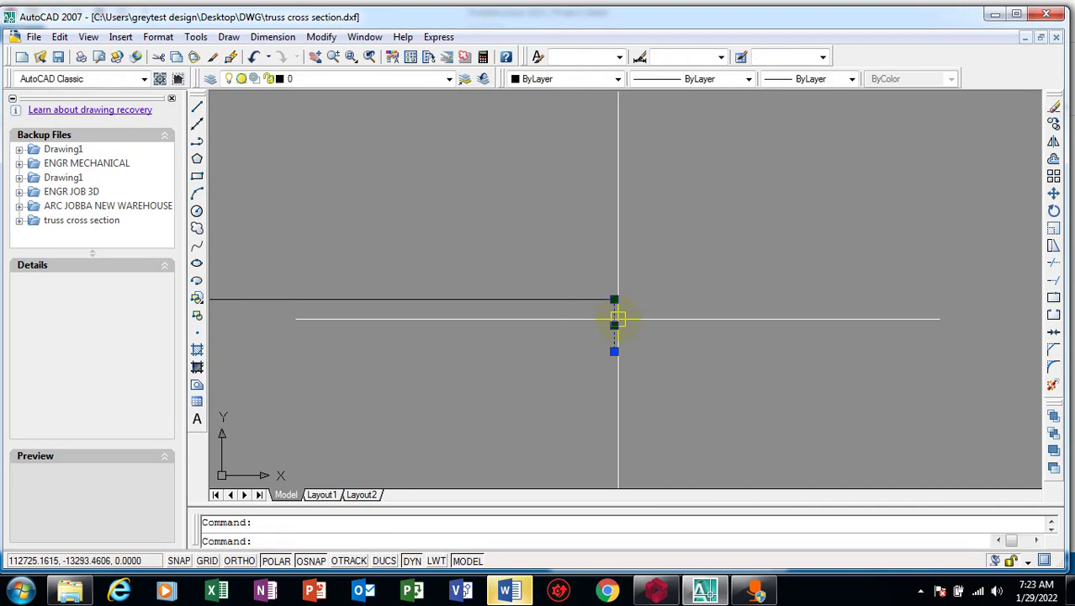
pyautogui.click(614, 300)
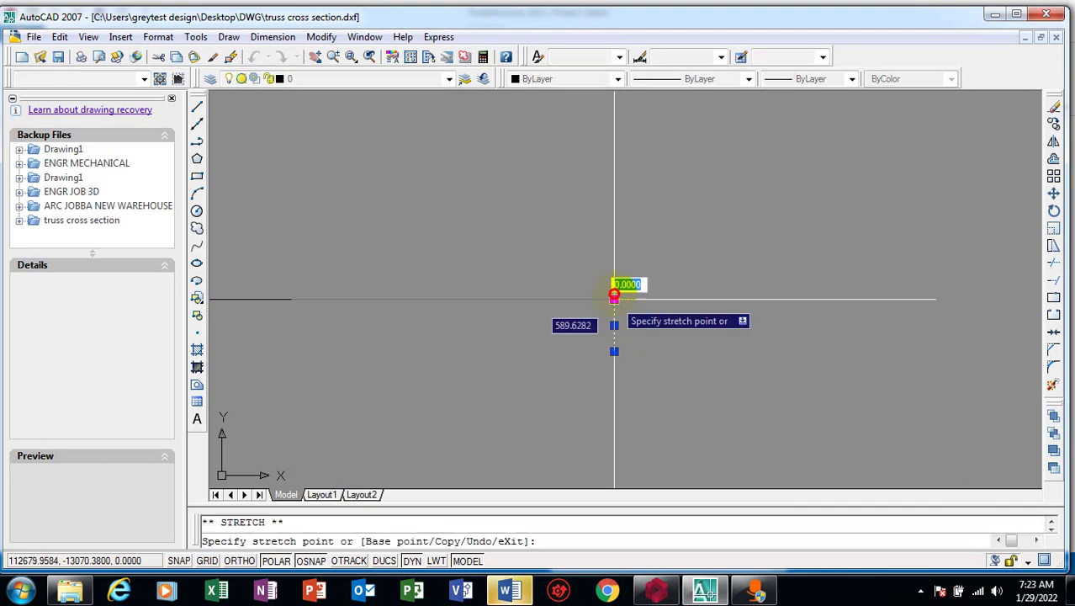
pyautogui.click(614, 217)
pyautogui.press('Escape')
# - Offset the right vertical line 600 outward
pyautogui.write('o')
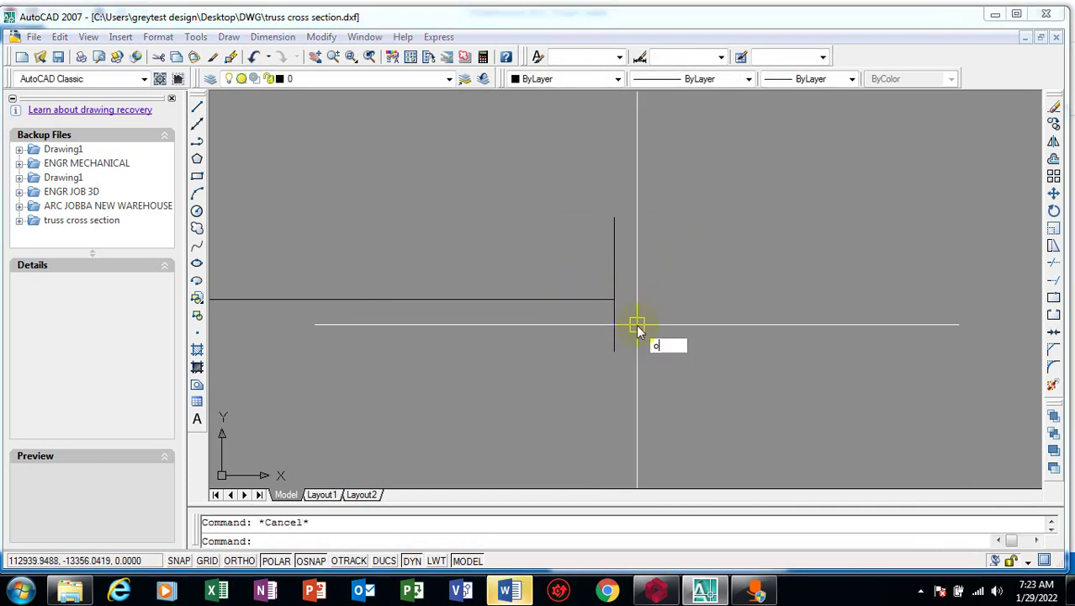
pyautogui.press('Return')
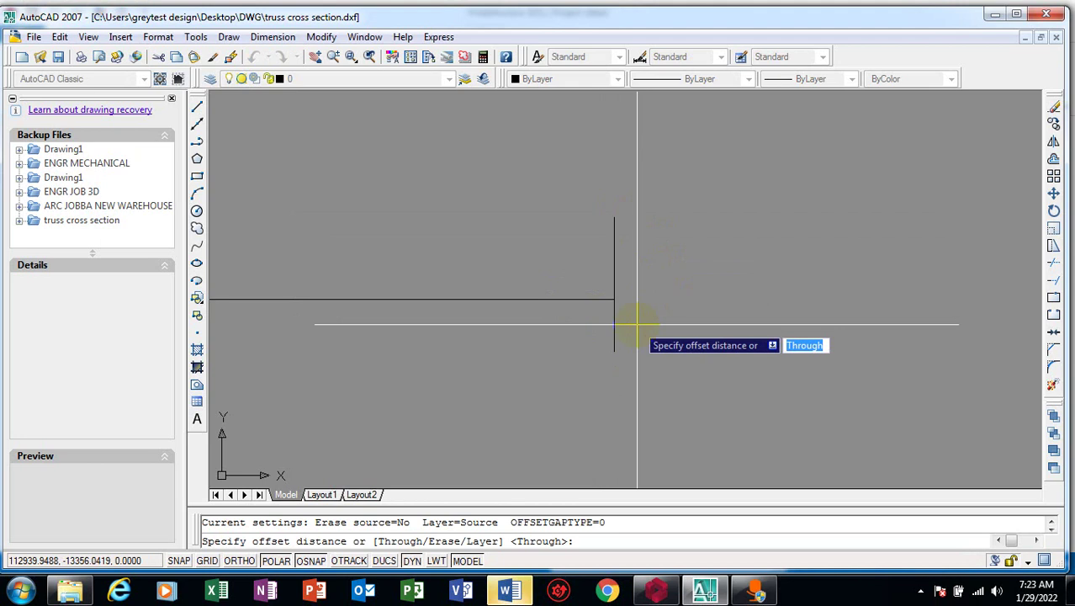
pyautogui.write('600')
pyautogui.press('Return')
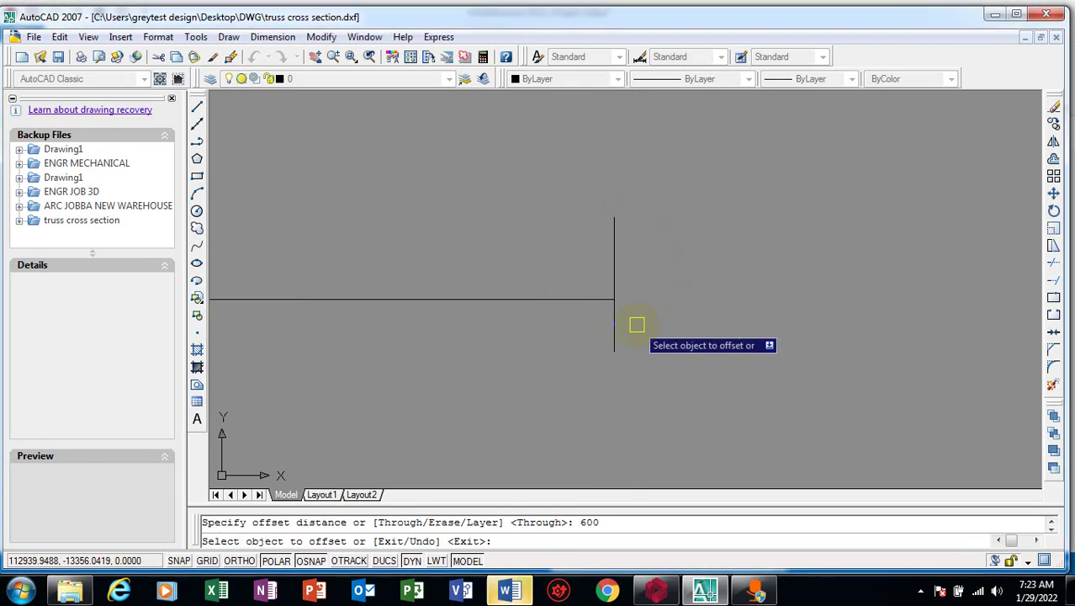
pyautogui.click(614, 268)
pyautogui.click(698, 273)
pyautogui.scroll(-3, 716, 278)
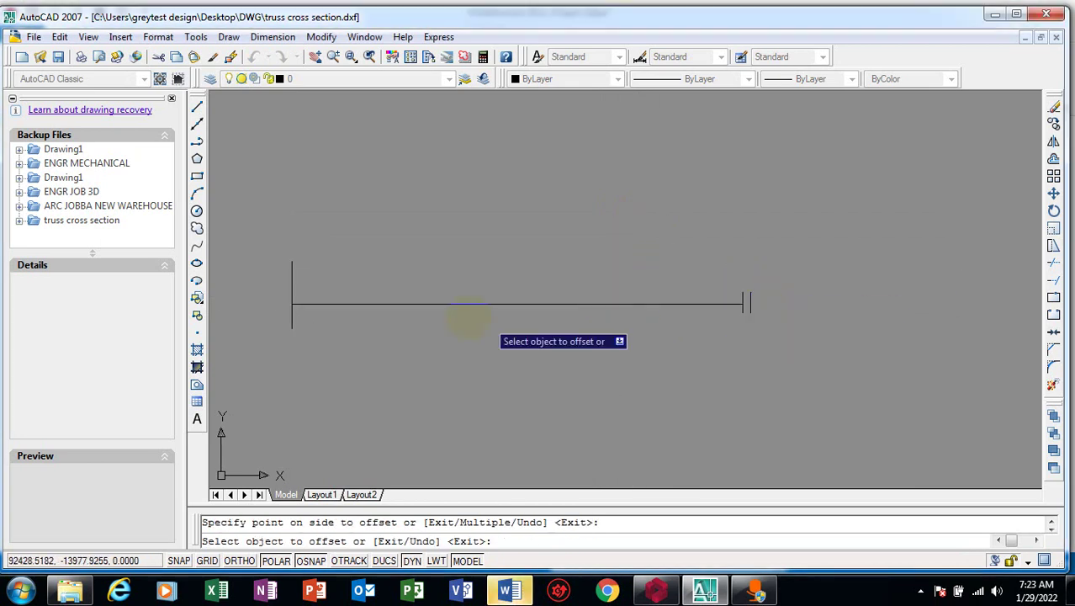
pyautogui.scroll(-4, 468, 318)
pyautogui.scroll(3, 408, 299)
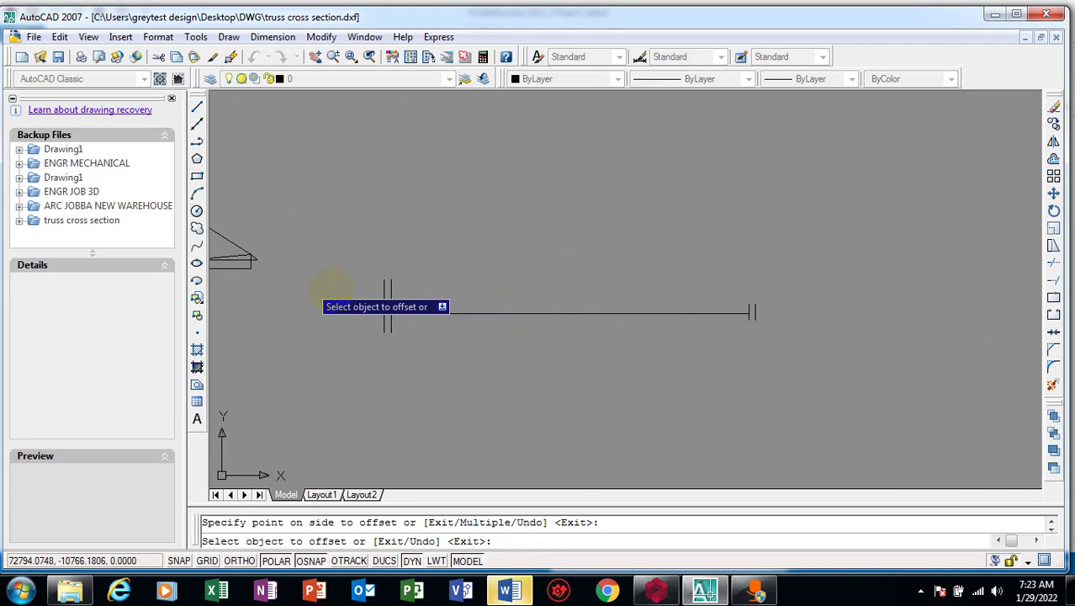
pyautogui.press('Escape')
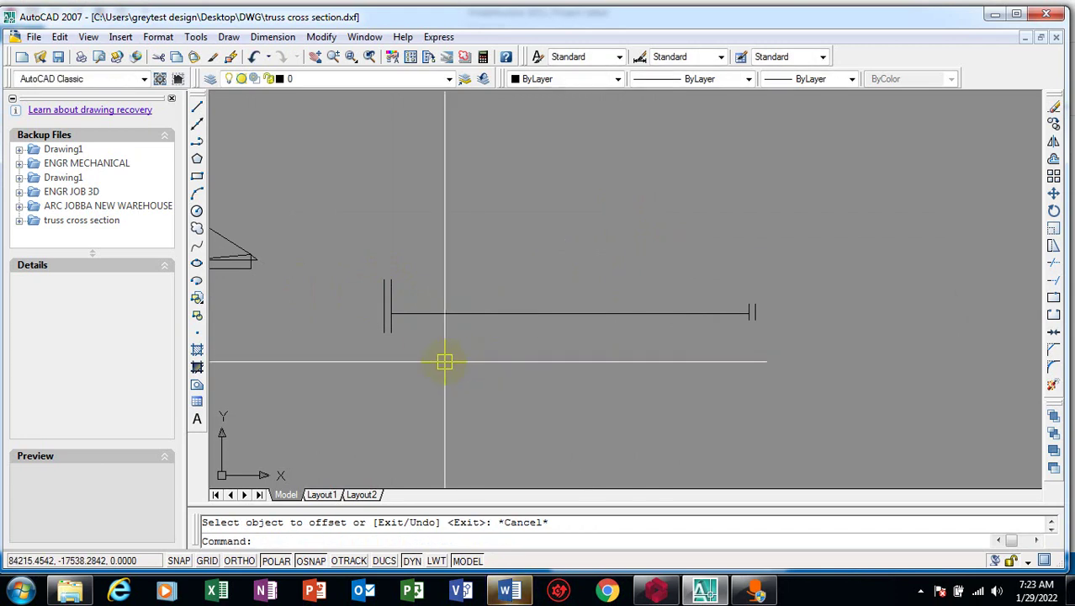
# - Start the EXTEND command to lengthen the new lines
pyautogui.write('ex')
pyautogui.press('Return')
pyautogui.scroll(2, 392, 324)
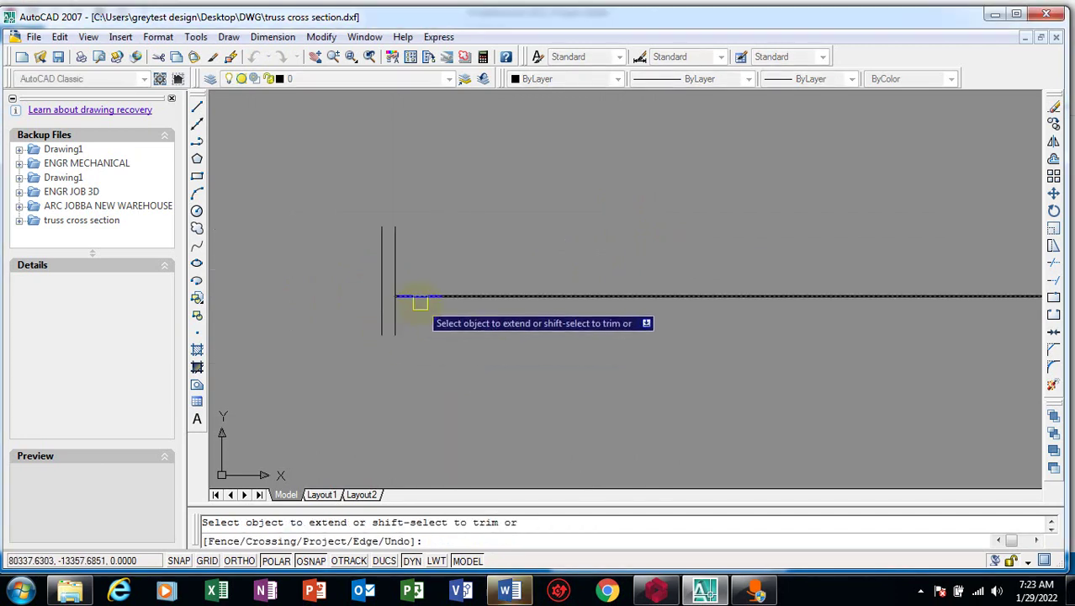
pyautogui.scroll(-8, 404, 353)
pyautogui.scroll(4, 450, 364)
pyautogui.scroll(4, 375, 379)
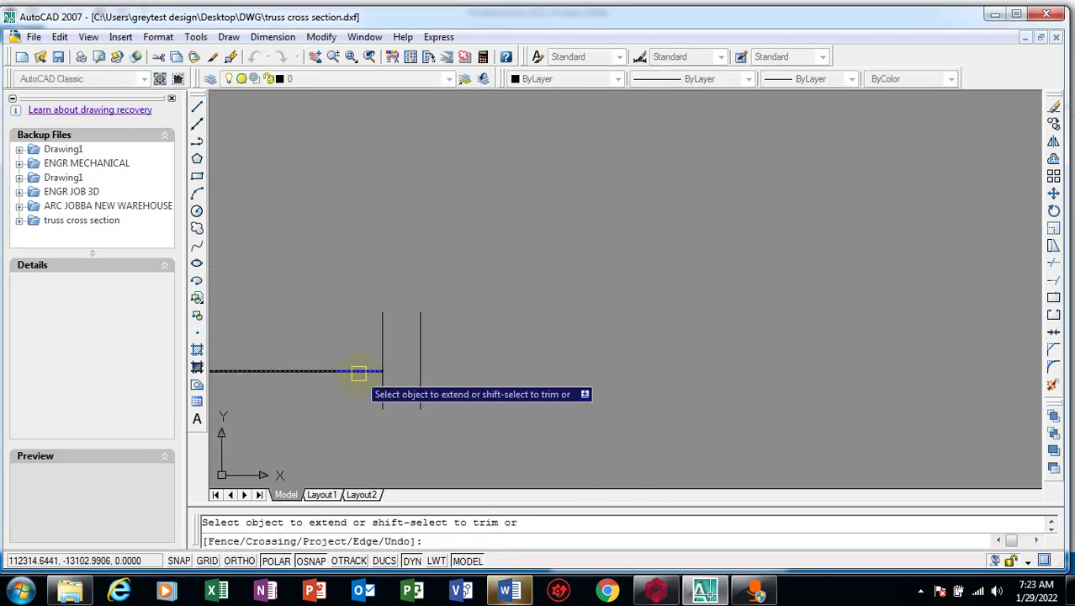
pyautogui.press('Escape')
pyautogui.scroll(-4, 548, 401)
pyautogui.scroll(3, 409, 379)
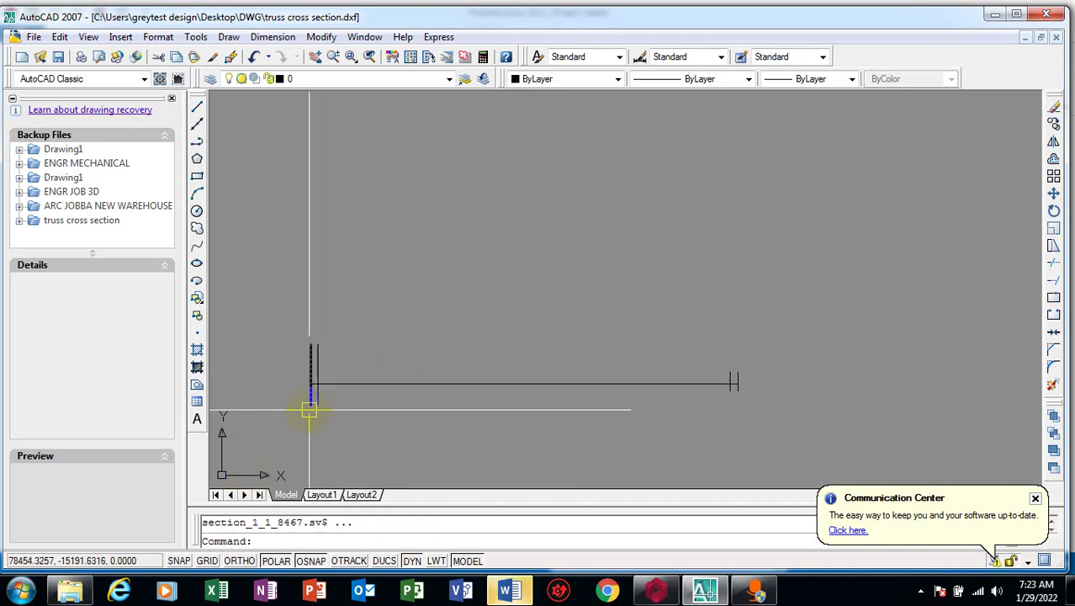
# - Draw a three-point arc from the chord's left end through its right end
pyautogui.scroll(2, 310, 413)
pyautogui.write('a')
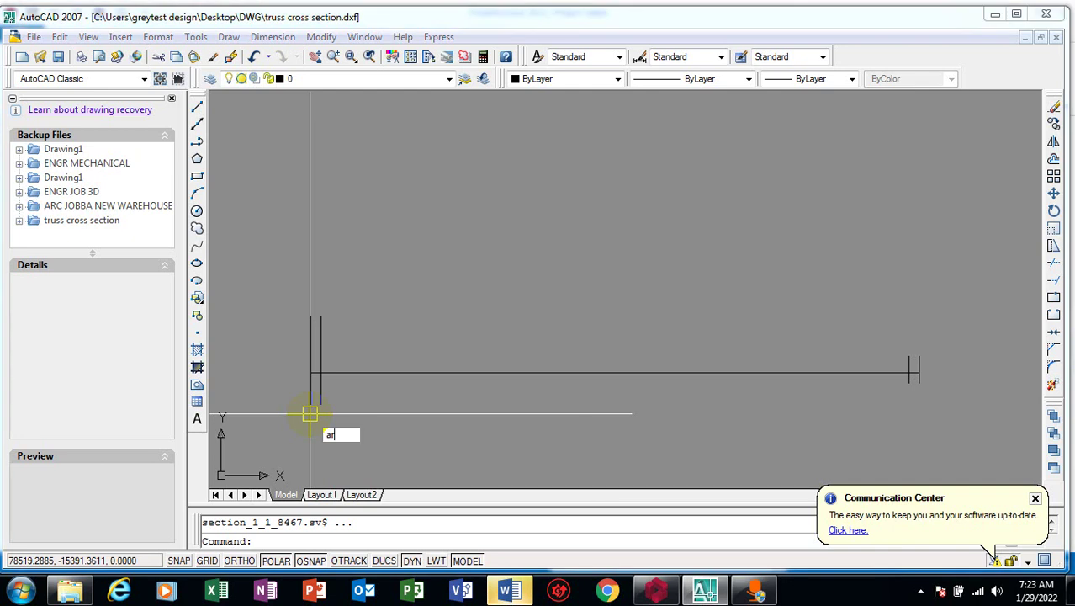
pyautogui.write('rc')
pyautogui.press('Return')
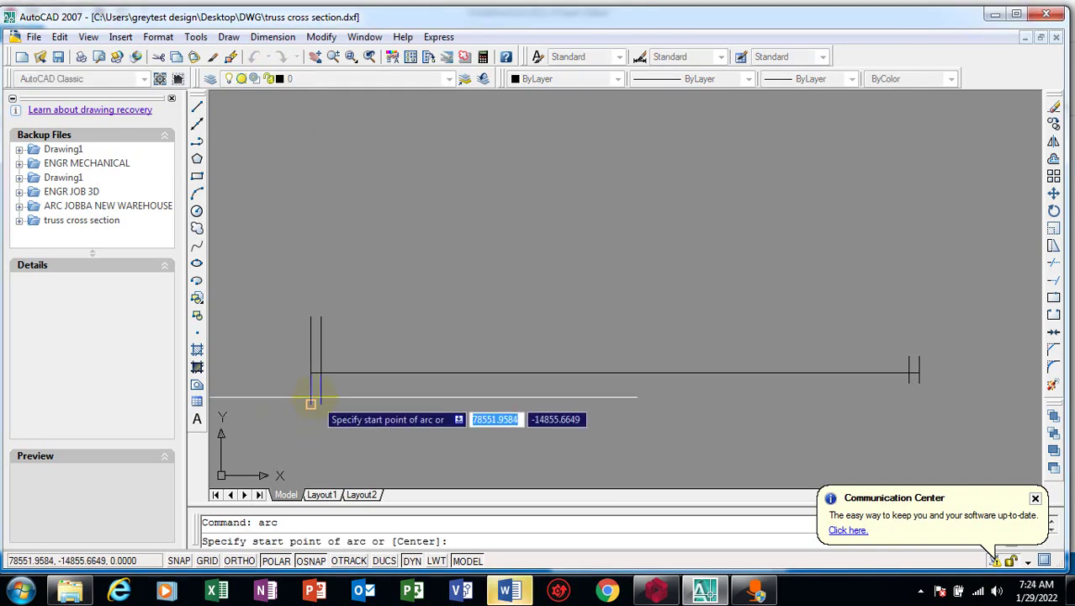
pyautogui.scroll(4, 309, 375)
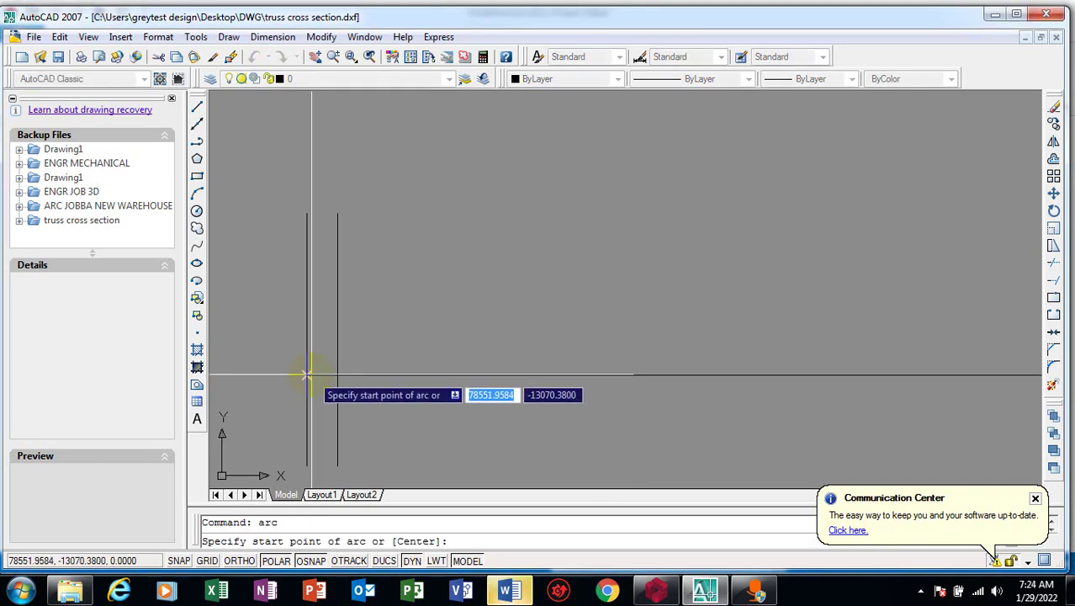
pyautogui.click(310, 375)
pyautogui.scroll(-3, 315, 370)
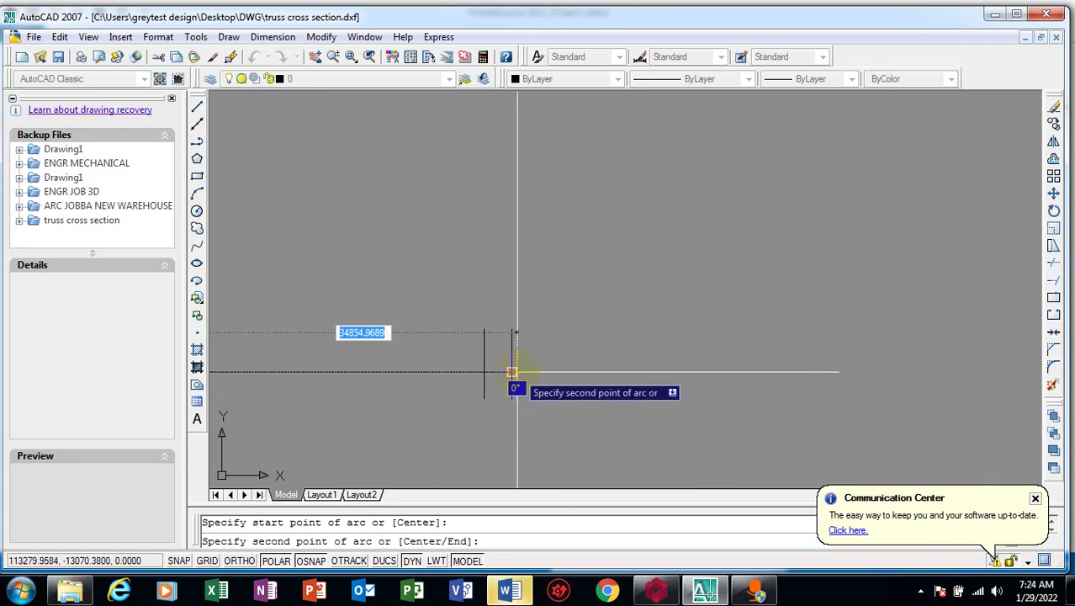
pyautogui.click(516, 371)
pyautogui.scroll(-2, 630, 320)
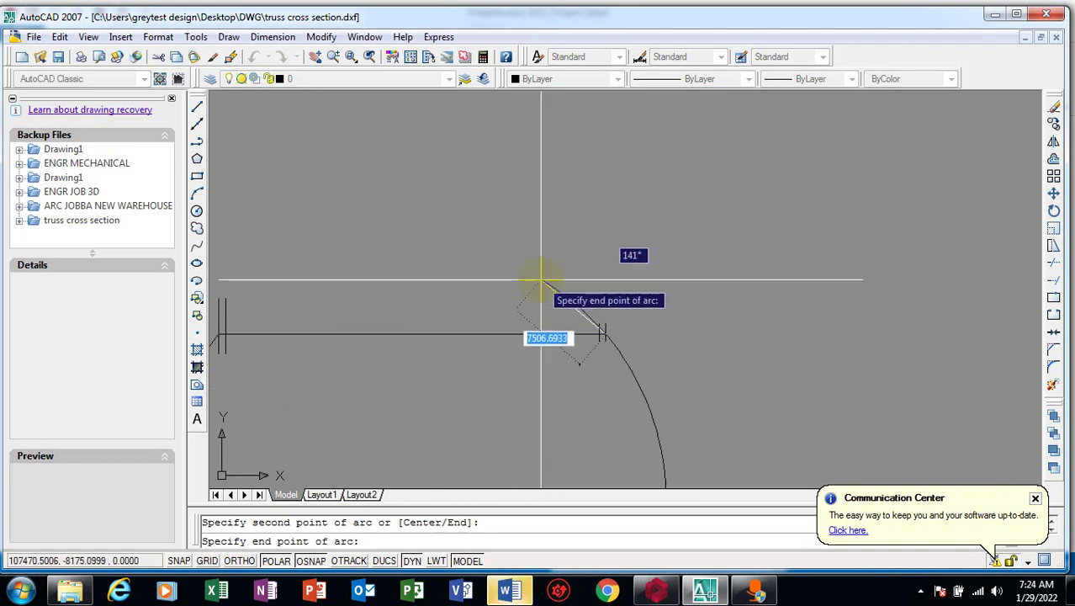
pyautogui.click(644, 375)
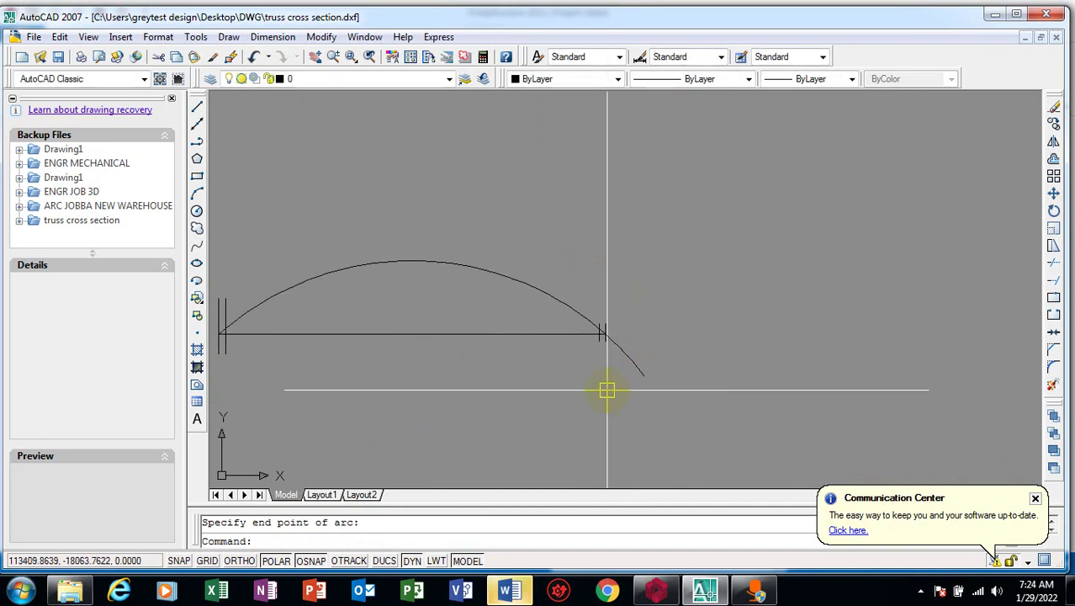
pyautogui.scroll(2, 593, 380)
# - Trim off the arc's tail that overhangs the chord's right end
pyautogui.write('tr')
pyautogui.press('Return')
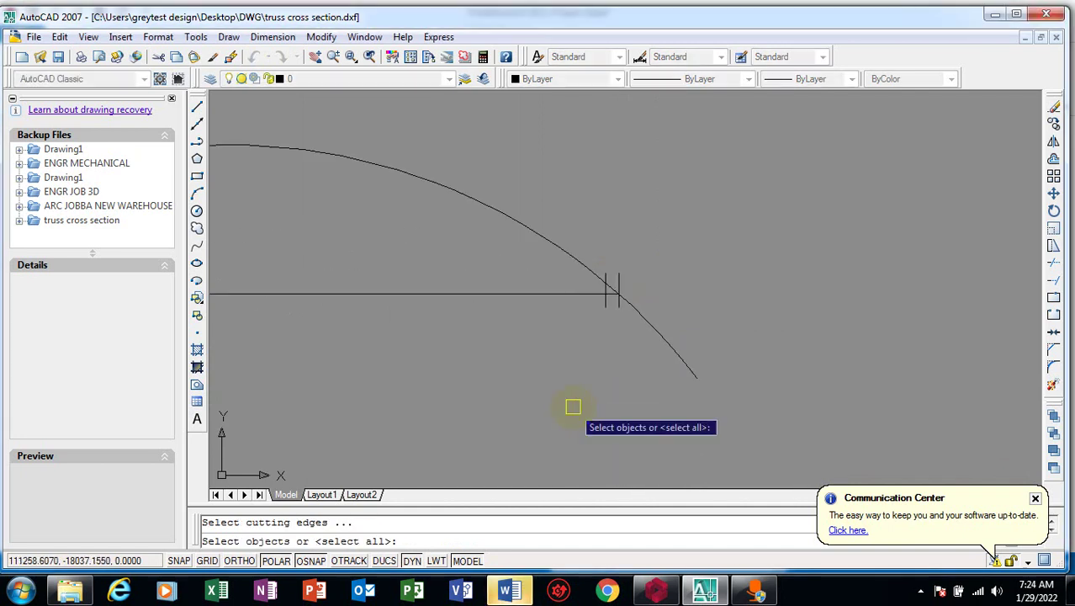
pyautogui.press('Return')
pyautogui.click(637, 311)
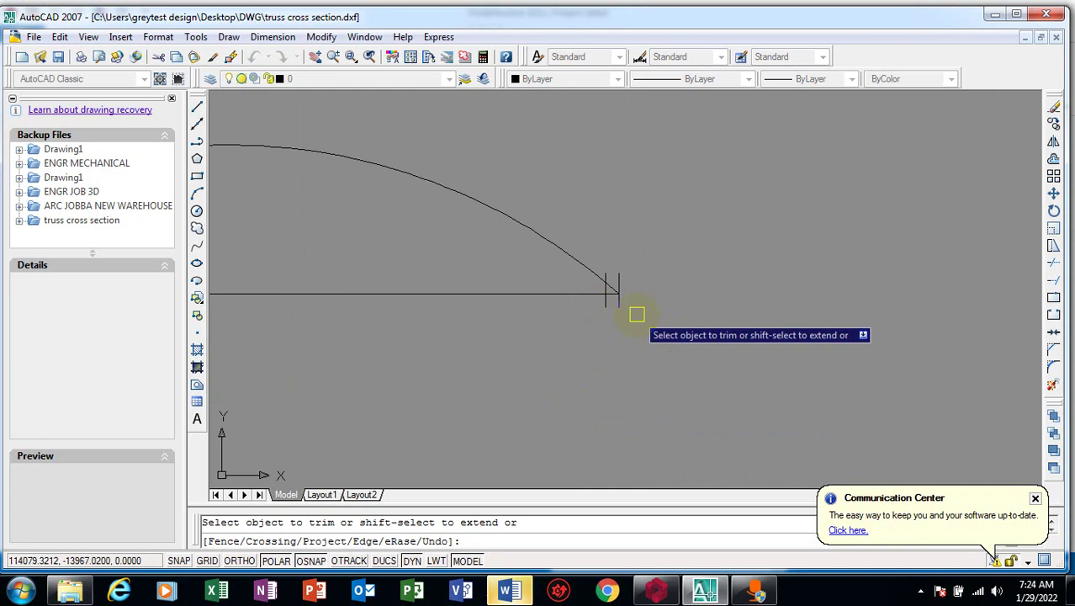
pyautogui.scroll(-4, 666, 354)
pyautogui.scroll(3, 555, 352)
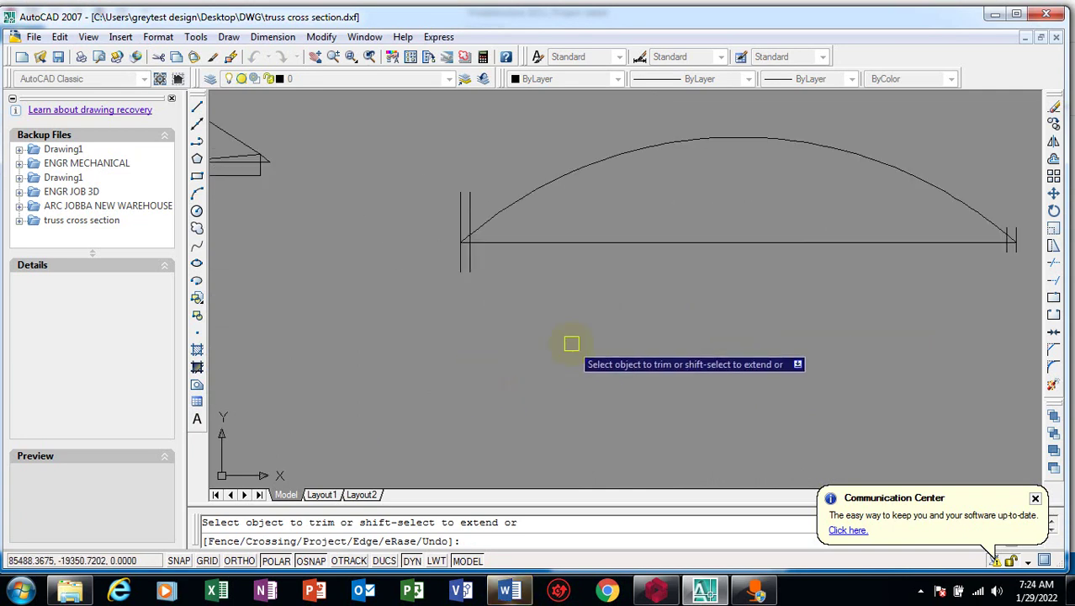
pyautogui.press('Escape')
# - Draw a central vertical line from the arc's crown down to the bottom chord
pyautogui.write('l')
pyautogui.press('Return')
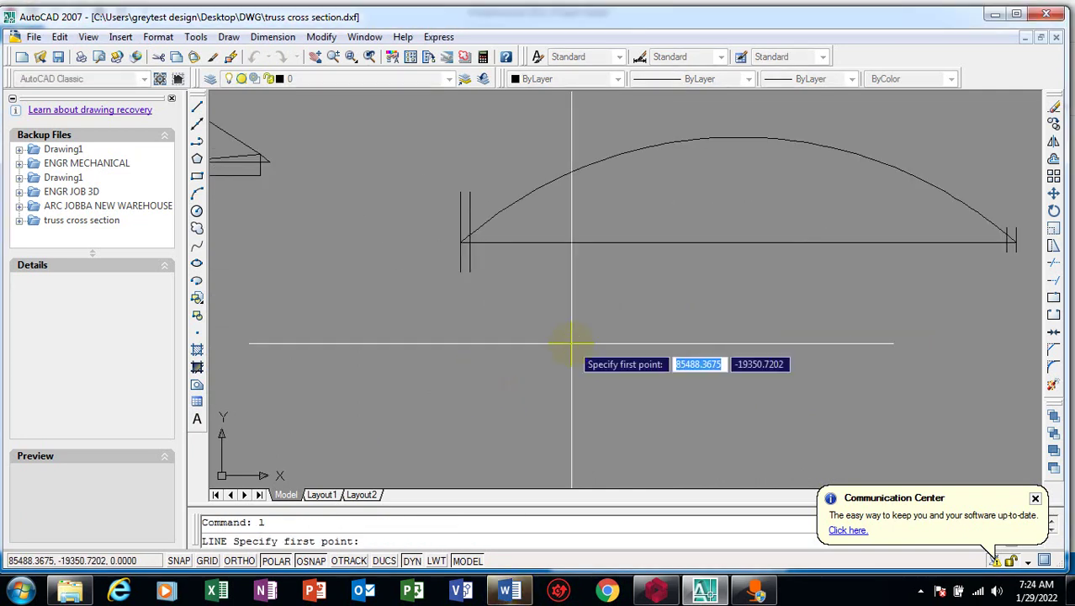
pyautogui.click(738, 137)
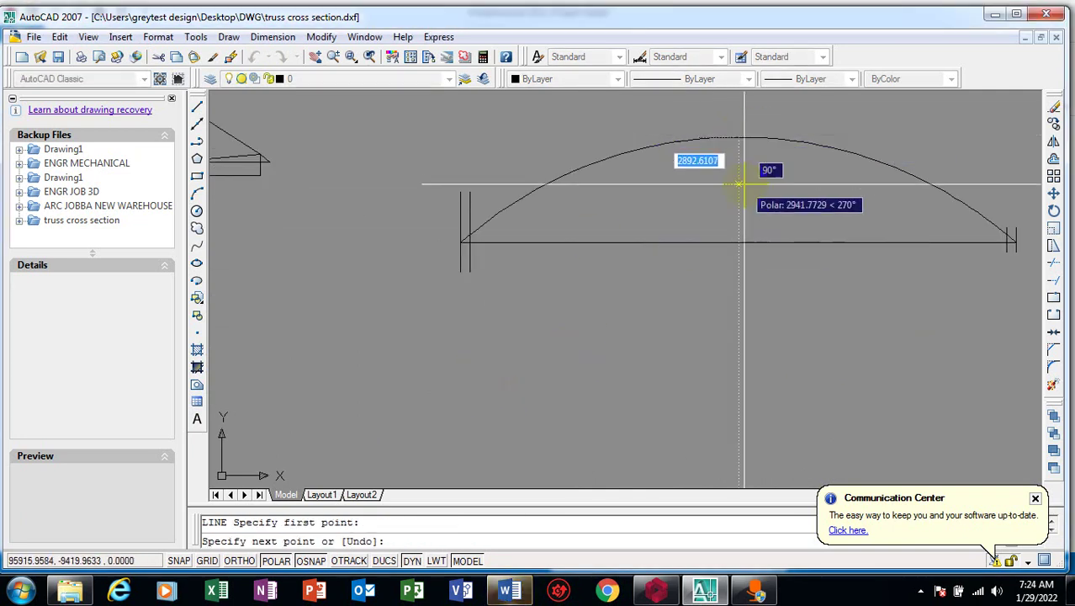
pyautogui.click(738, 242)
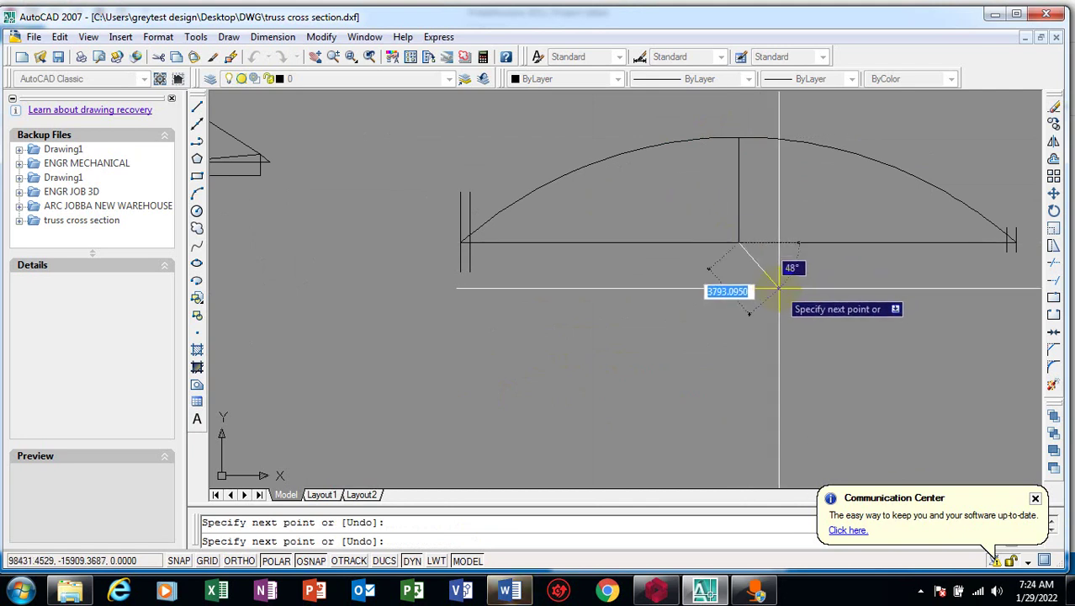
pyautogui.press('Escape')
# - Offset the central vertical at 5588 spacing three times toward the right end
pyautogui.write('o')
pyautogui.press('Return')
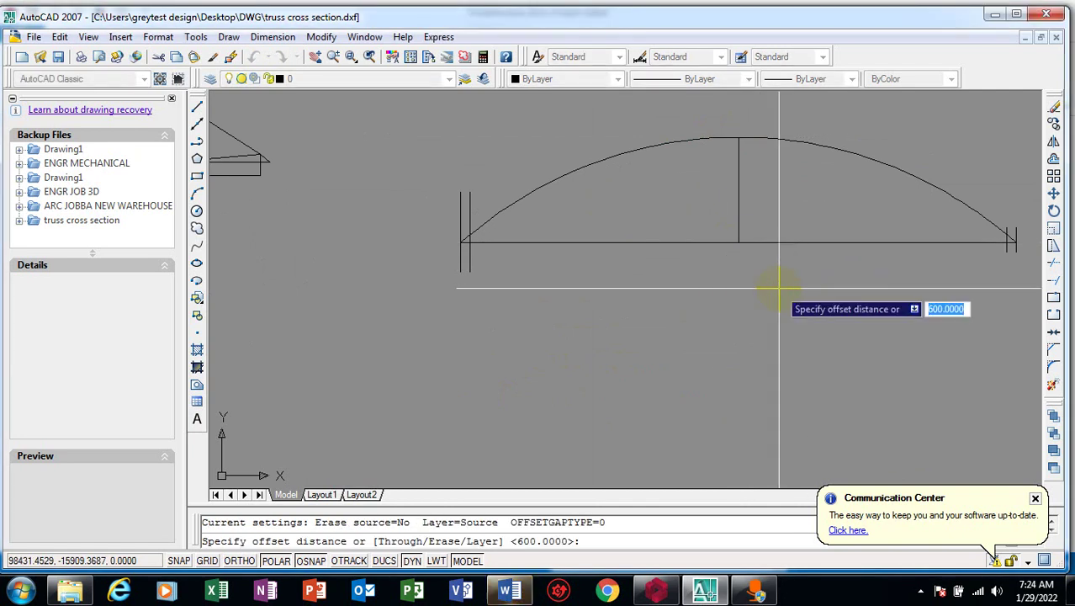
pyautogui.write('5588')
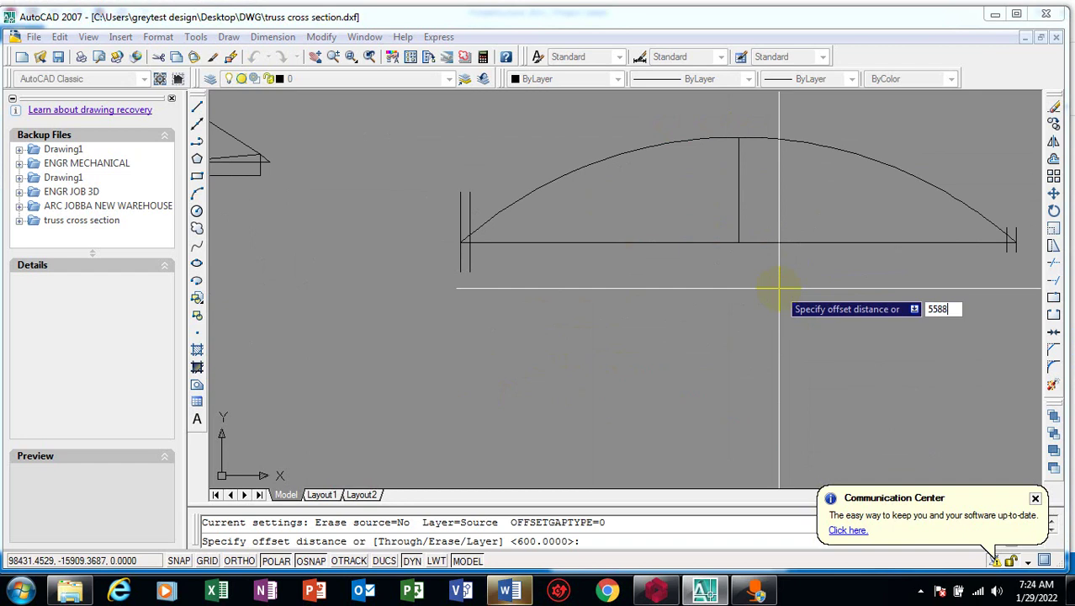
pyautogui.press('Return')
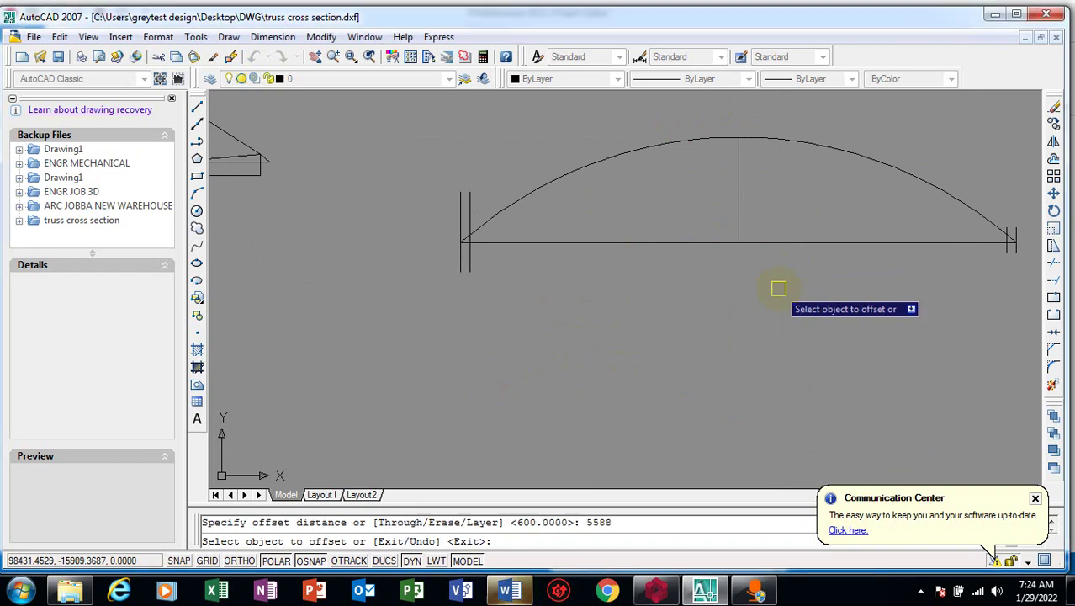
pyautogui.click(731, 191)
pyautogui.click(747, 190)
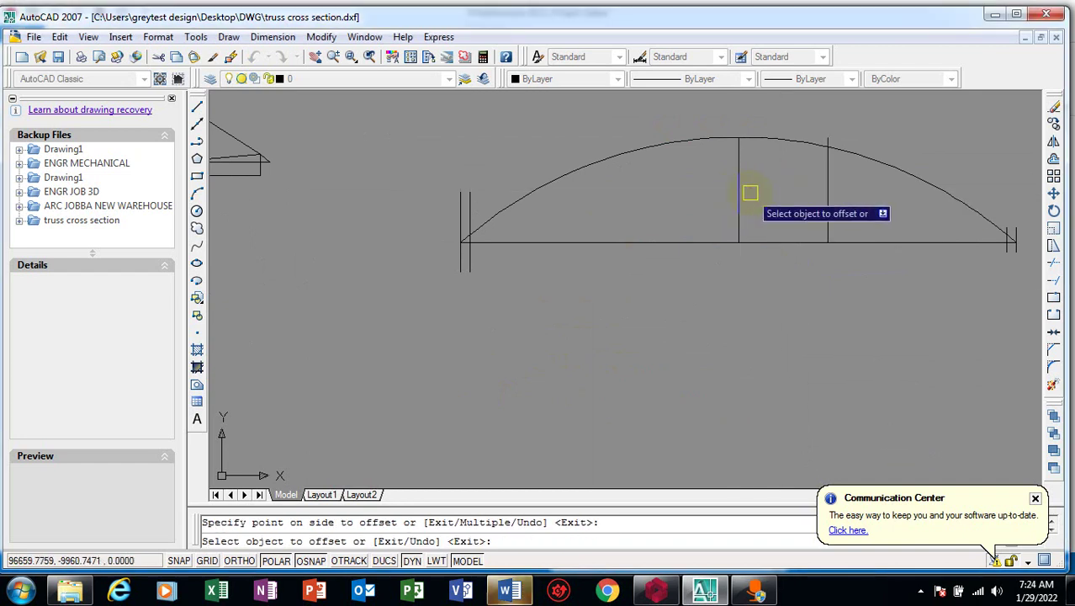
pyautogui.click(828, 201)
pyautogui.click(876, 213)
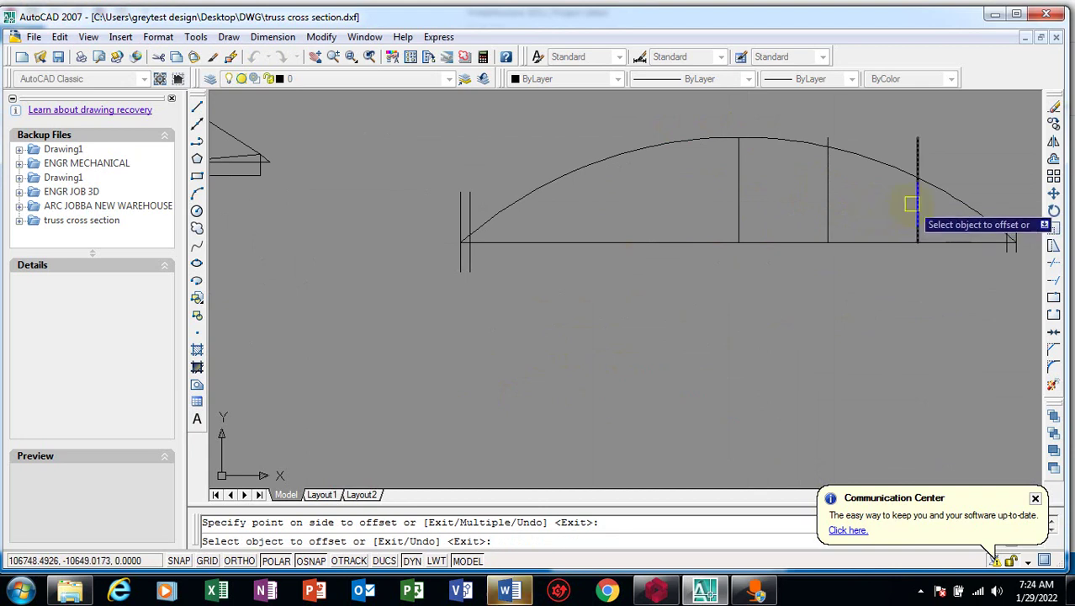
pyautogui.click(914, 203)
pyautogui.click(1031, 174)
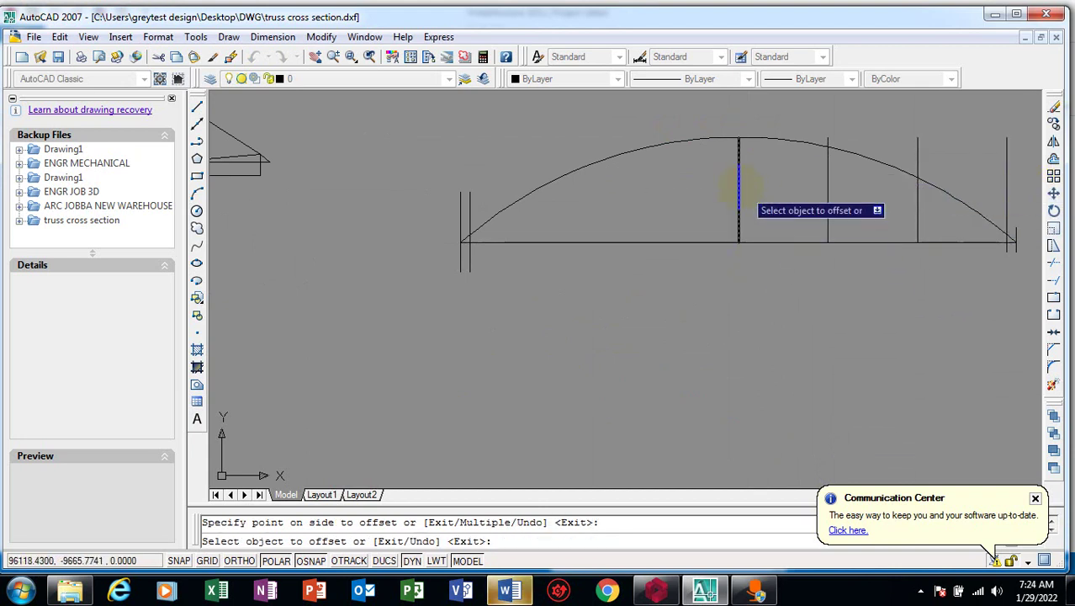
# - Offset the central vertical at 5588 spacing three times toward the left end
pyautogui.click(739, 191)
pyautogui.click(547, 204)
pyautogui.click(647, 209)
pyautogui.click(594, 210)
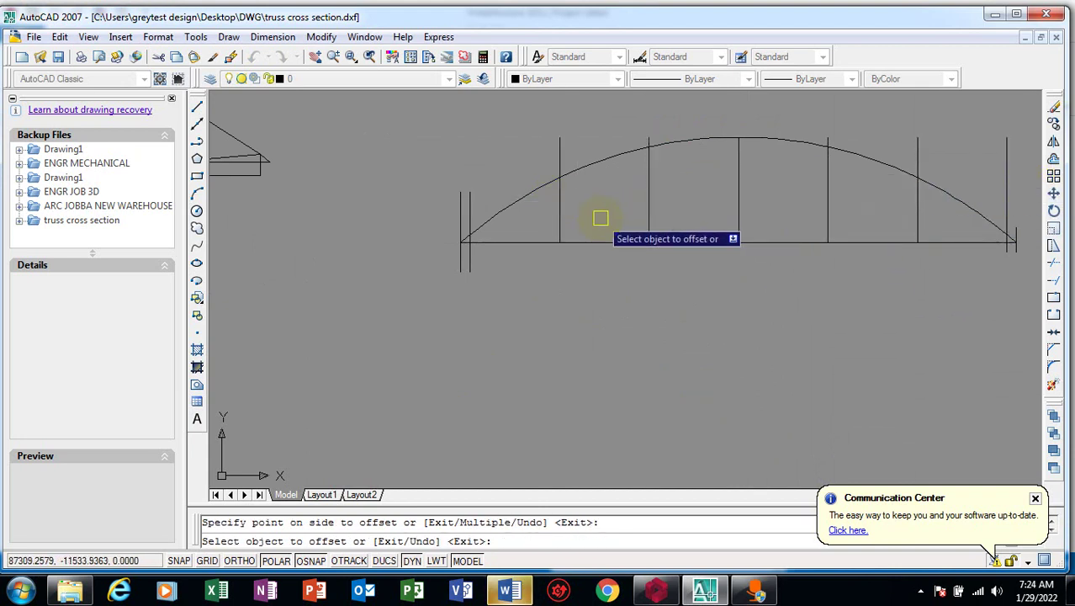
pyautogui.click(561, 202)
pyautogui.click(543, 220)
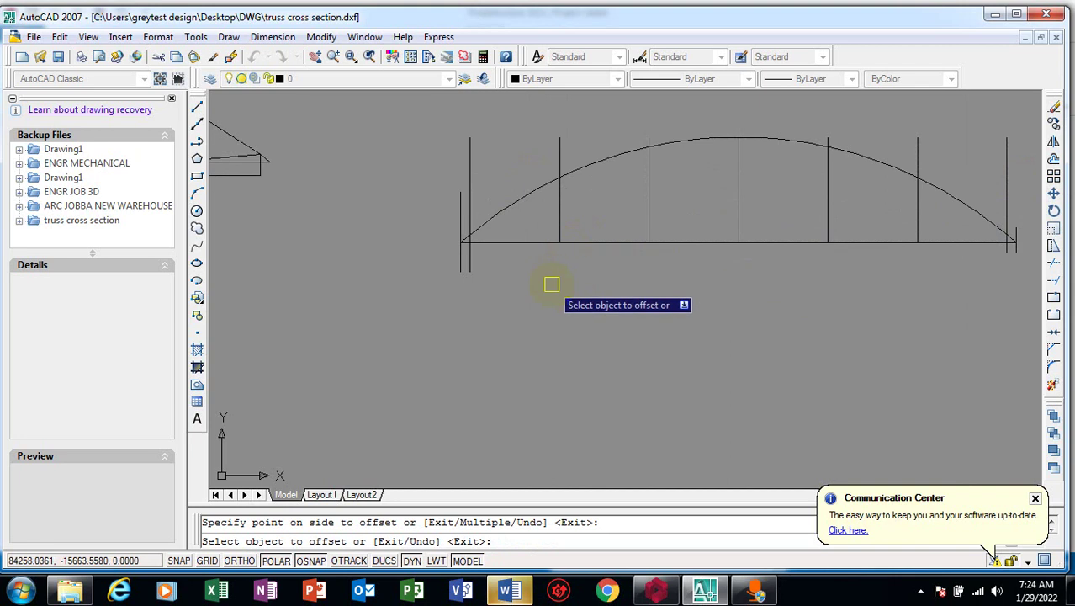
pyautogui.press('Escape')
# - Trim the four vertical stubs above the arc, using all objects as cutting edges
pyautogui.scroll(3, 547, 278)
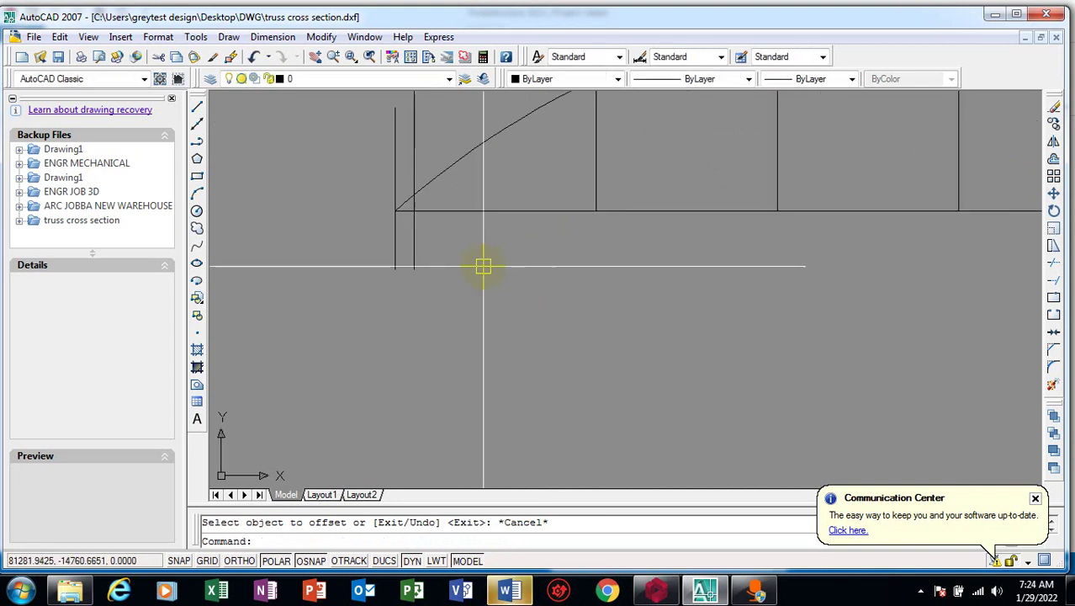
pyautogui.scroll(-3, 481, 264)
pyautogui.scroll(2, 434, 291)
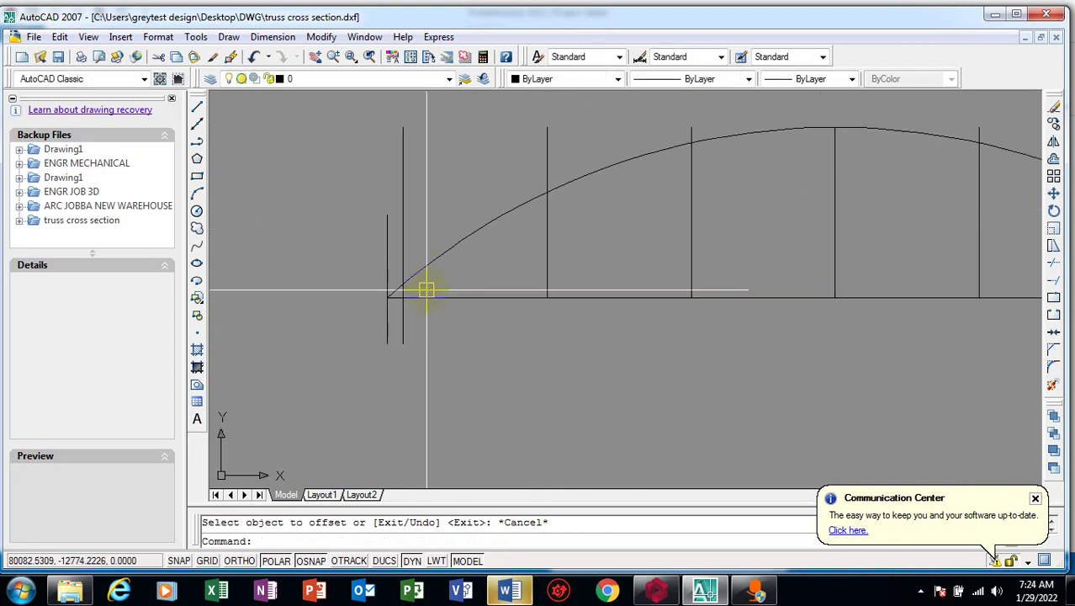
pyautogui.write('tr')
pyautogui.press('Return')
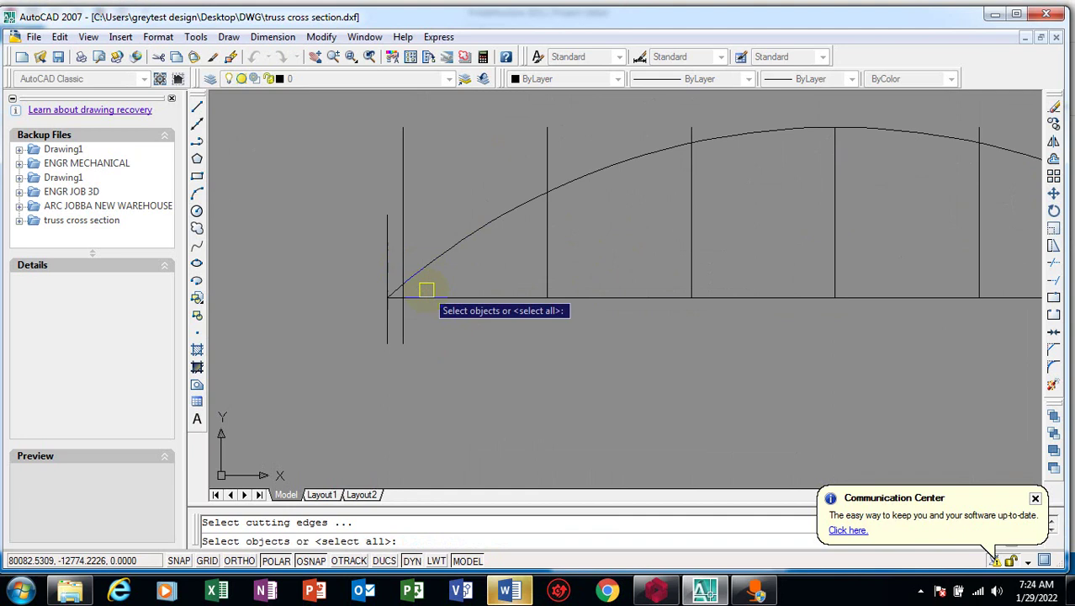
pyautogui.press('Return')
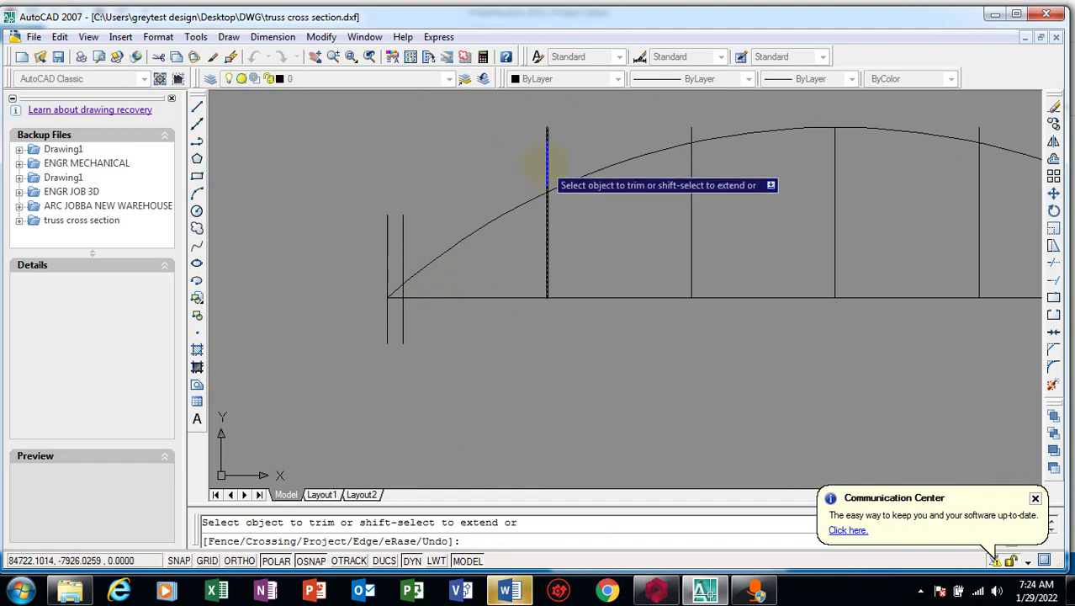
pyautogui.click(547, 164)
pyautogui.click(694, 122)
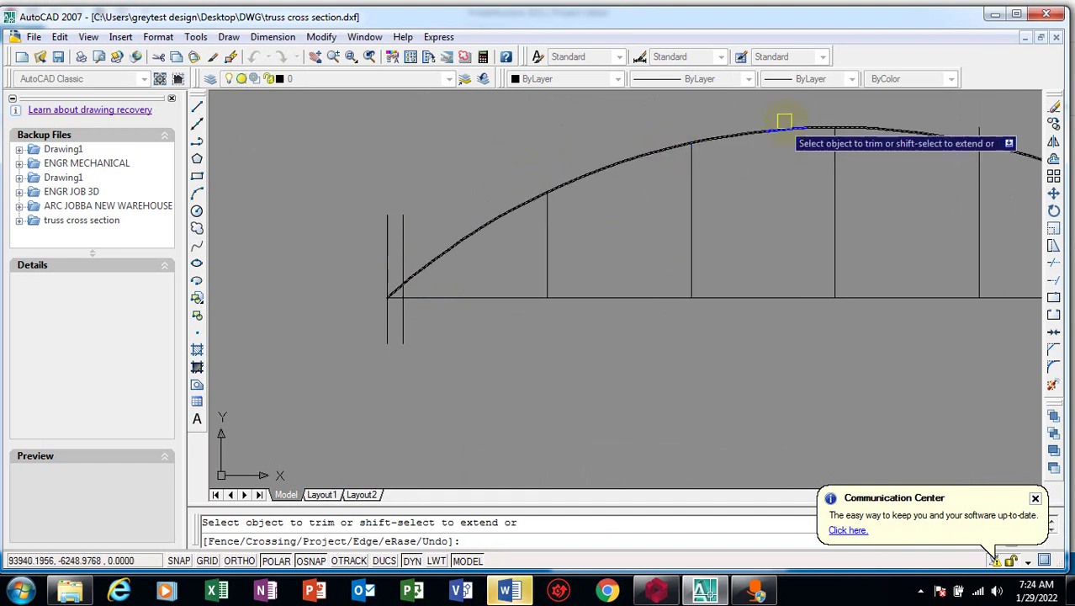
pyautogui.scroll(2, 844, 149)
pyautogui.scroll(-3, 540, 202)
pyautogui.scroll(3, 840, 220)
pyautogui.scroll(-1, 668, 217)
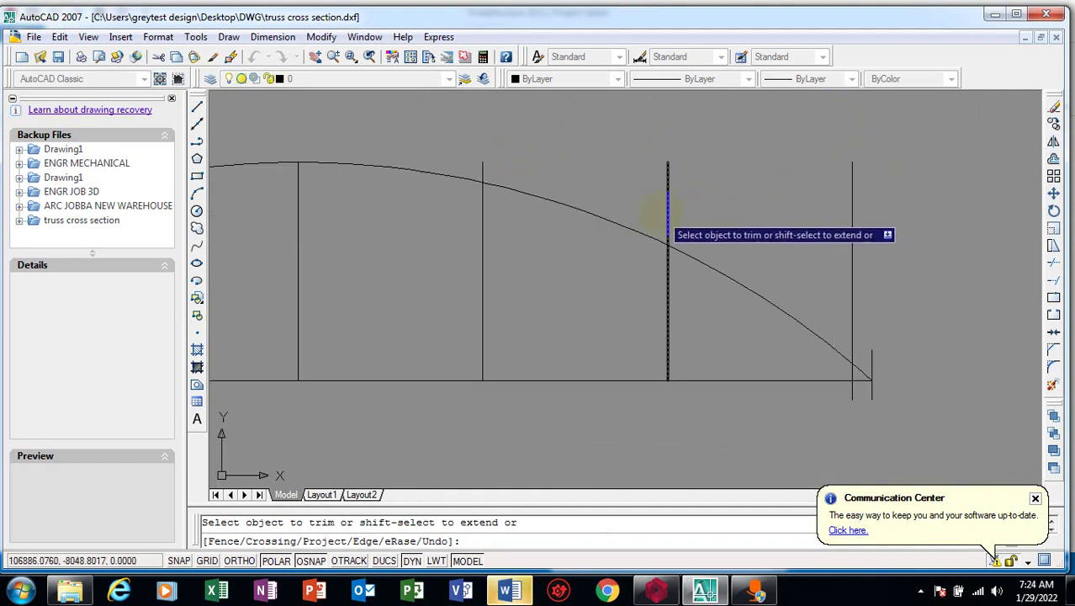
pyautogui.click(668, 206)
pyautogui.click(483, 170)
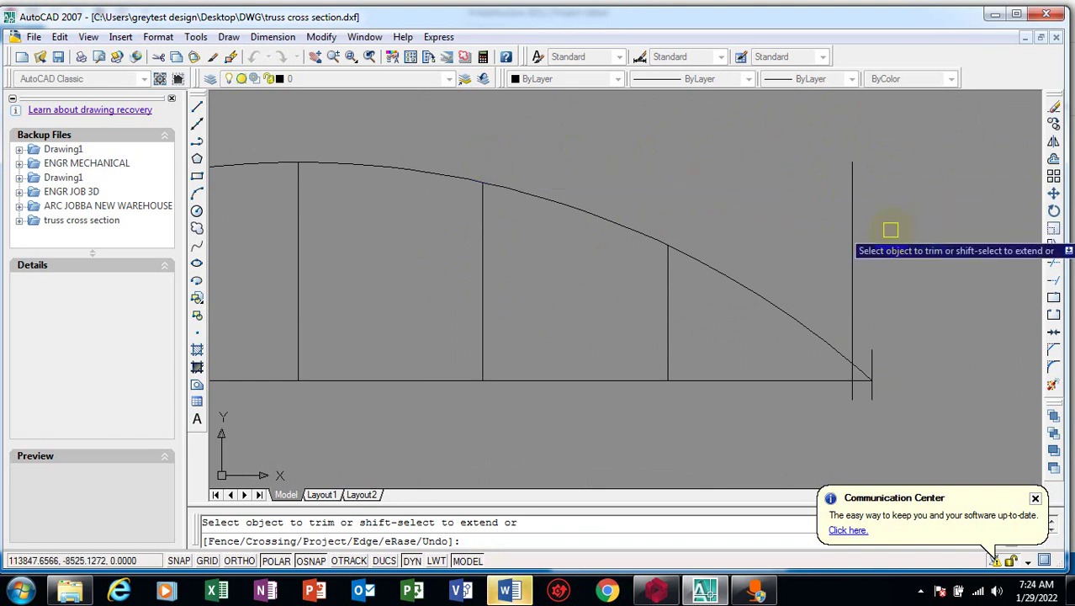
pyautogui.scroll(-4, 890, 230)
pyautogui.scroll(3, 720, 269)
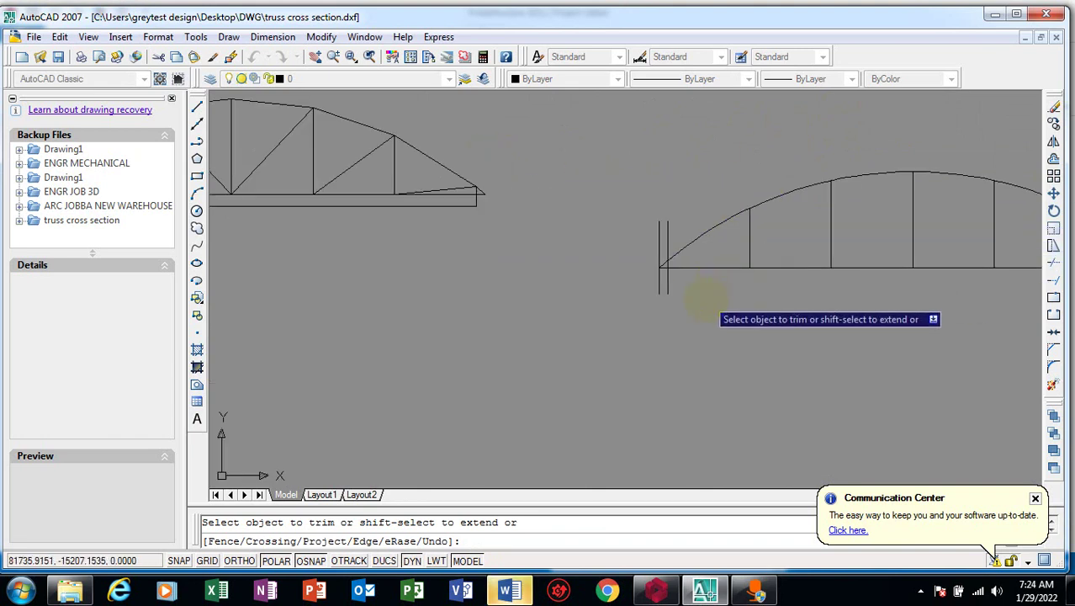
pyautogui.press('Escape')
# - Erase the extra lines and the short vertical at the arch's end
pyautogui.write('e')
pyautogui.press('Return')
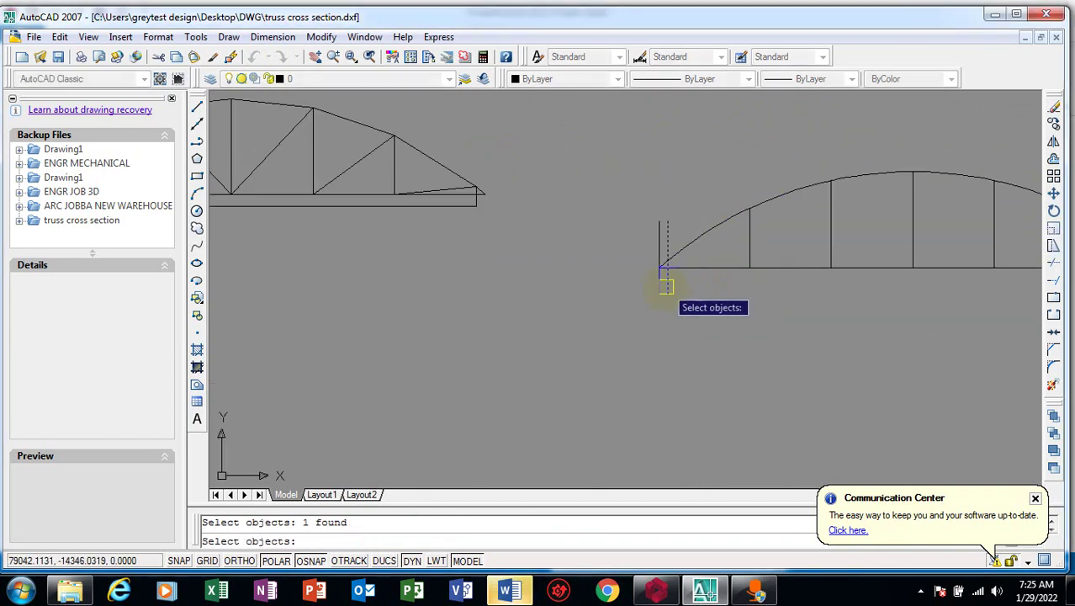
pyautogui.scroll(-2, 663, 267)
pyautogui.scroll(3, 853, 312)
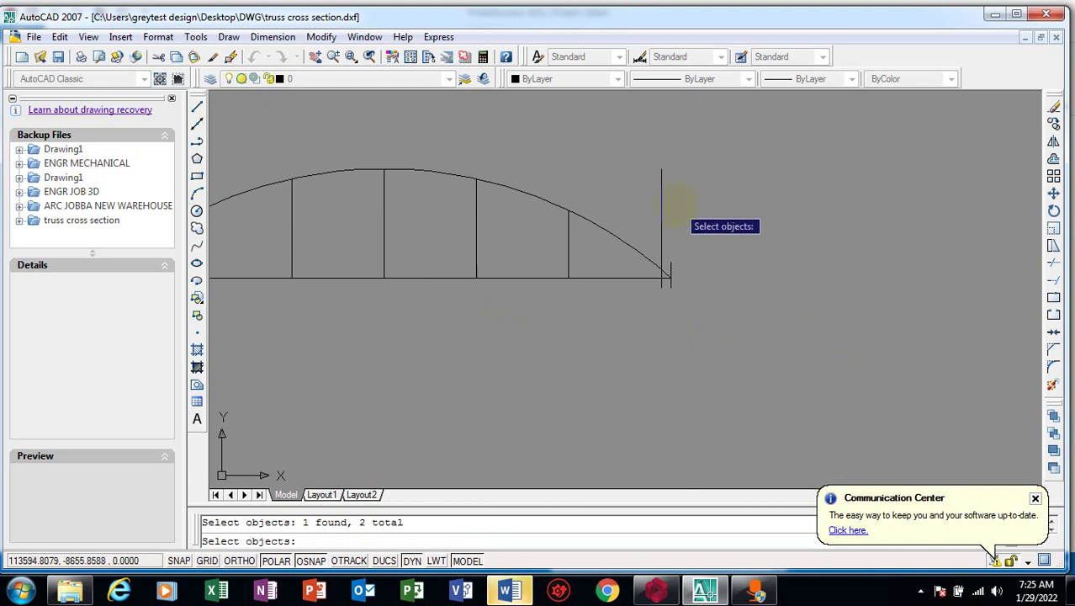
pyautogui.click(665, 273)
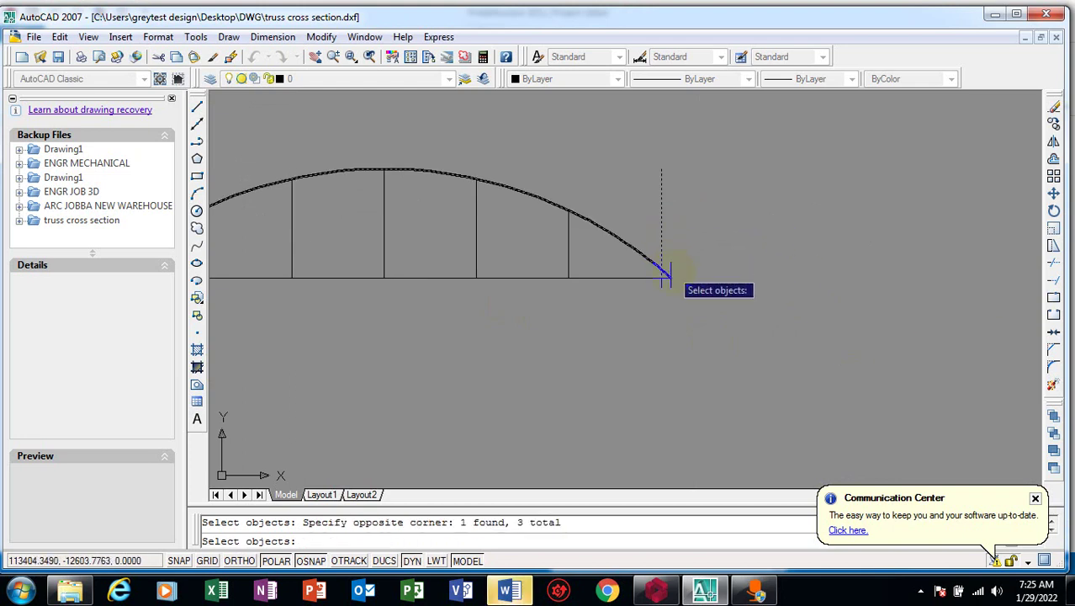
pyautogui.scroll(2, 667, 260)
pyautogui.press('Return')
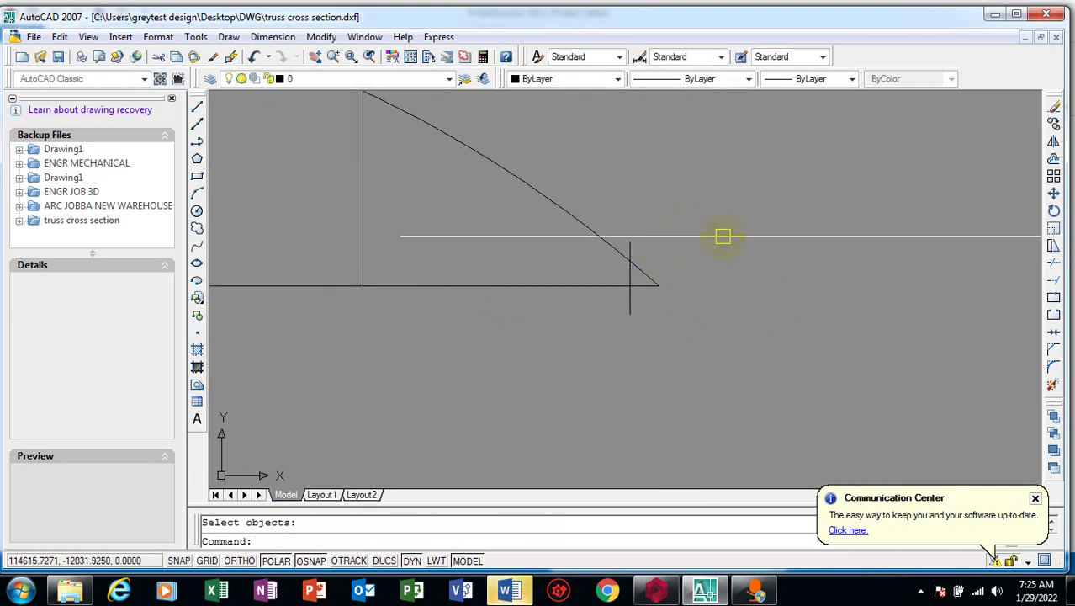
pyautogui.press('Return')
pyautogui.click(629, 304)
pyautogui.press('Return')
# - Restore the short end vertical and trim it between the bottom chord and the arc
pyautogui.scroll(-3, 775, 284)
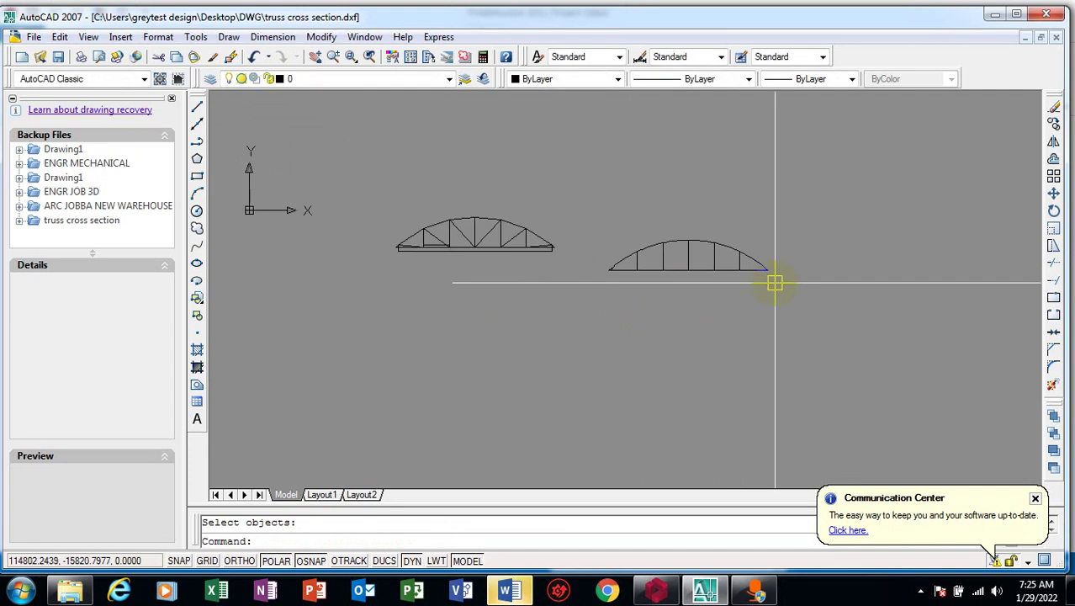
pyautogui.scroll(2, 671, 266)
pyautogui.scroll(4, 504, 294)
pyautogui.scroll(-6, 580, 345)
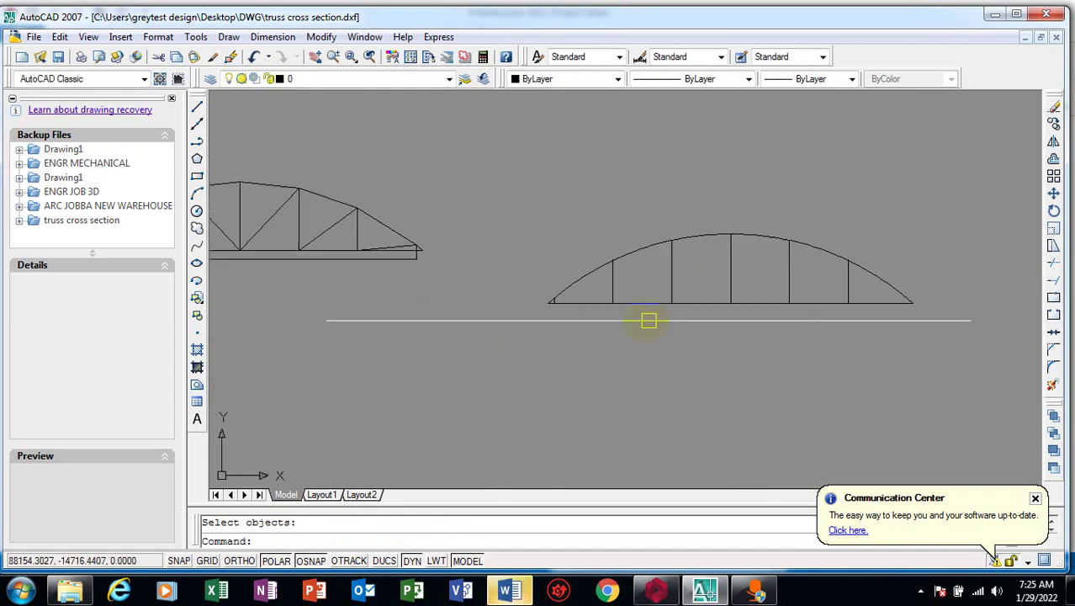
pyautogui.scroll(6, 763, 273)
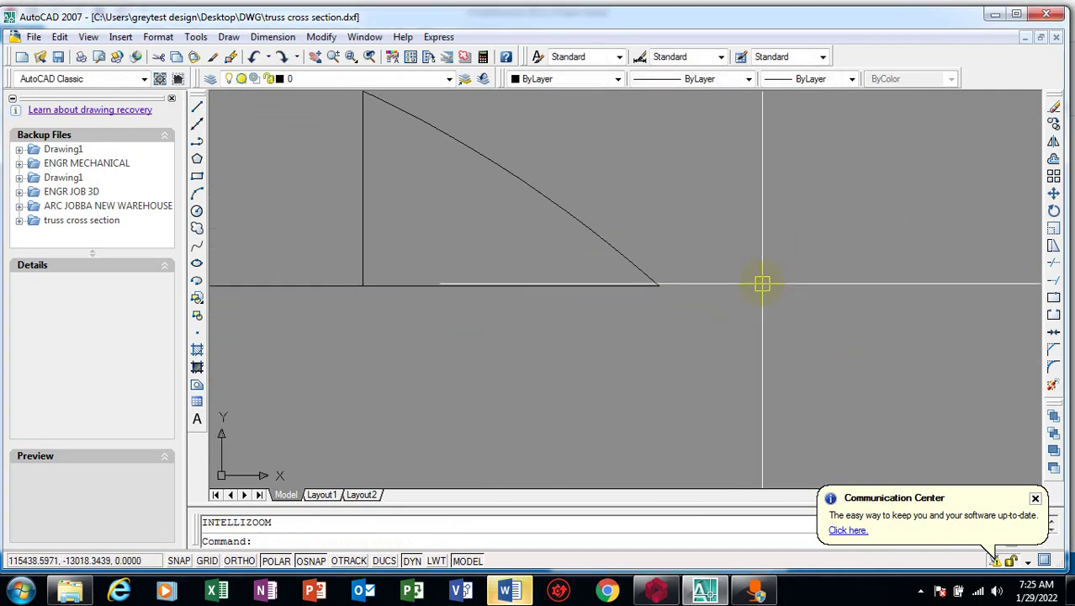
pyautogui.hotkey('ctrl', 'z')
pyautogui.scroll(3, 651, 292)
pyautogui.write('tr')
pyautogui.press('Return')
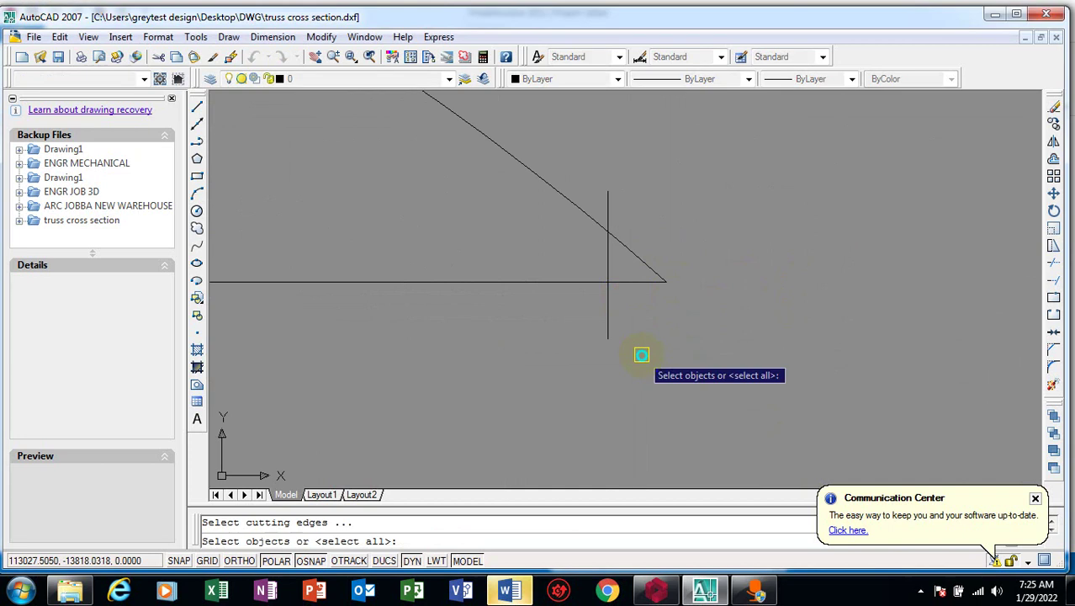
pyautogui.press('Return')
pyautogui.click(608, 315)
pyautogui.click(608, 215)
pyautogui.scroll(-5, 783, 235)
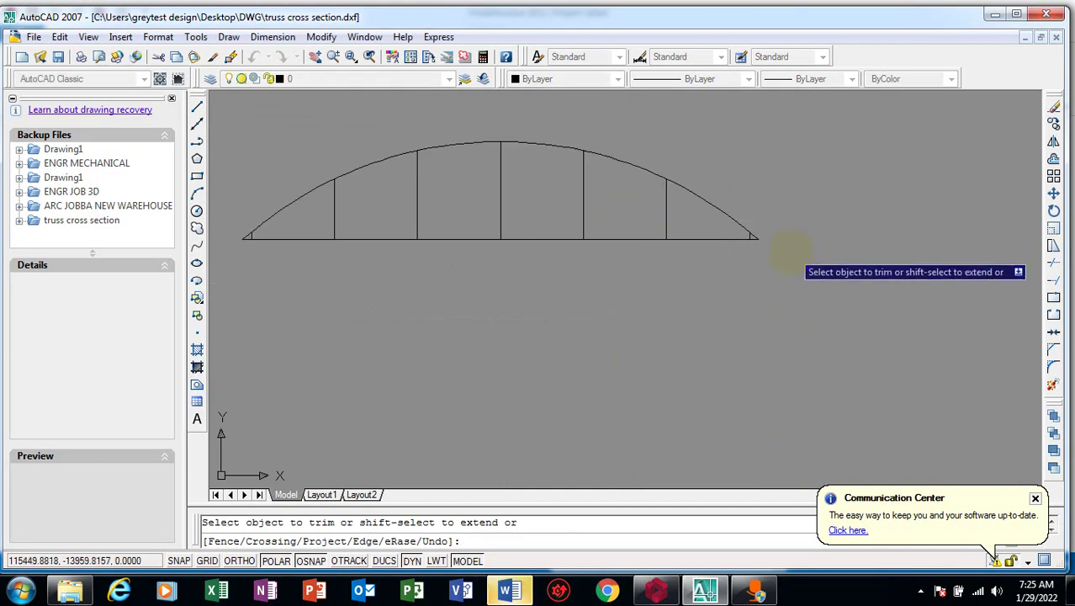
pyautogui.press('Escape')
# - Zoom in on the left end of the arched truss
pyautogui.scroll(-2, 419, 240)
pyautogui.scroll(-1, 478, 283)
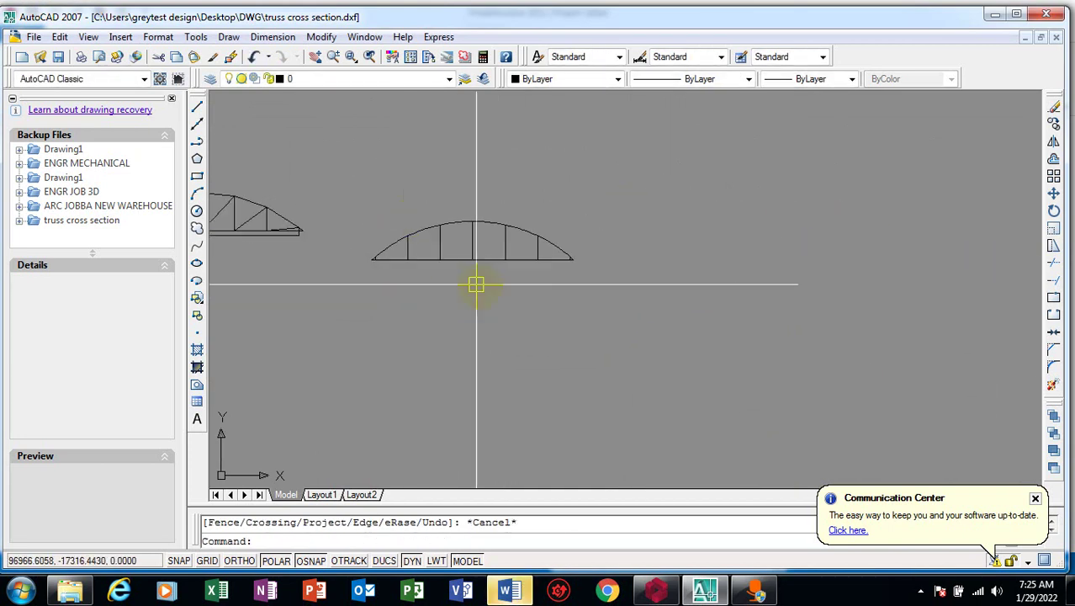
pyautogui.scroll(5, 425, 240)
pyautogui.scroll(3, 387, 290)
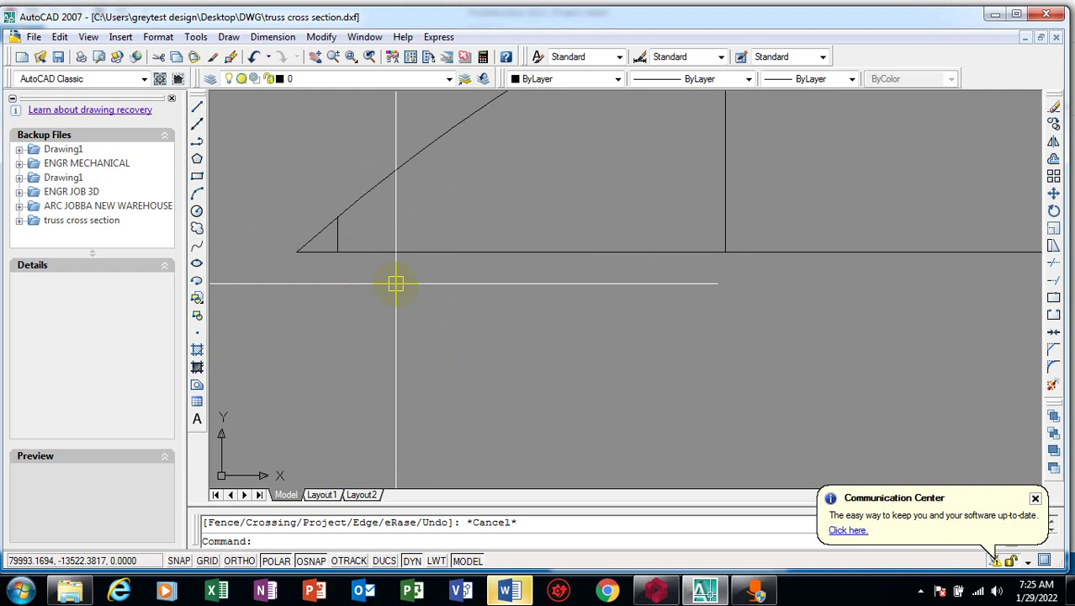
pyautogui.scroll(-3, 397, 281)
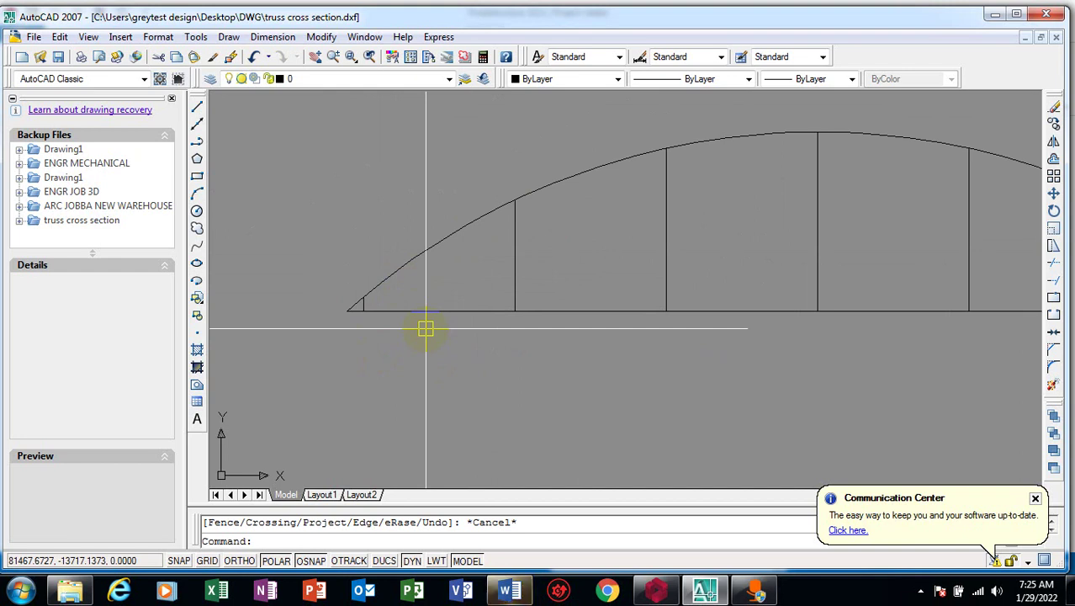
# - Draw the left-end line to the short vertical and the first chord to the next vertical top
pyautogui.write('1')
pyautogui.press('Return')
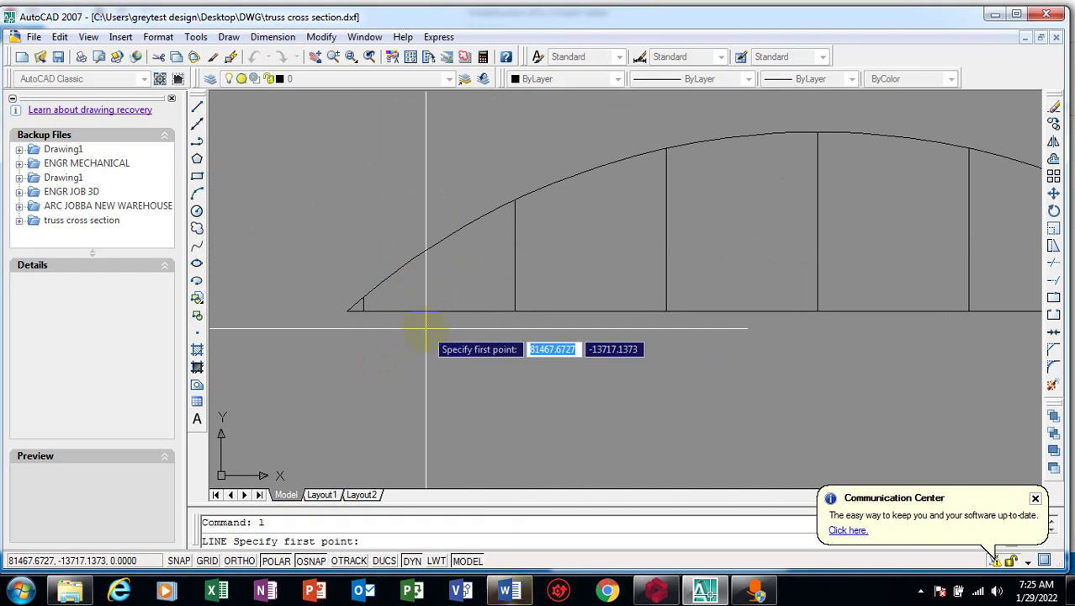
pyautogui.scroll(2, 382, 305)
pyautogui.scroll(3, 357, 305)
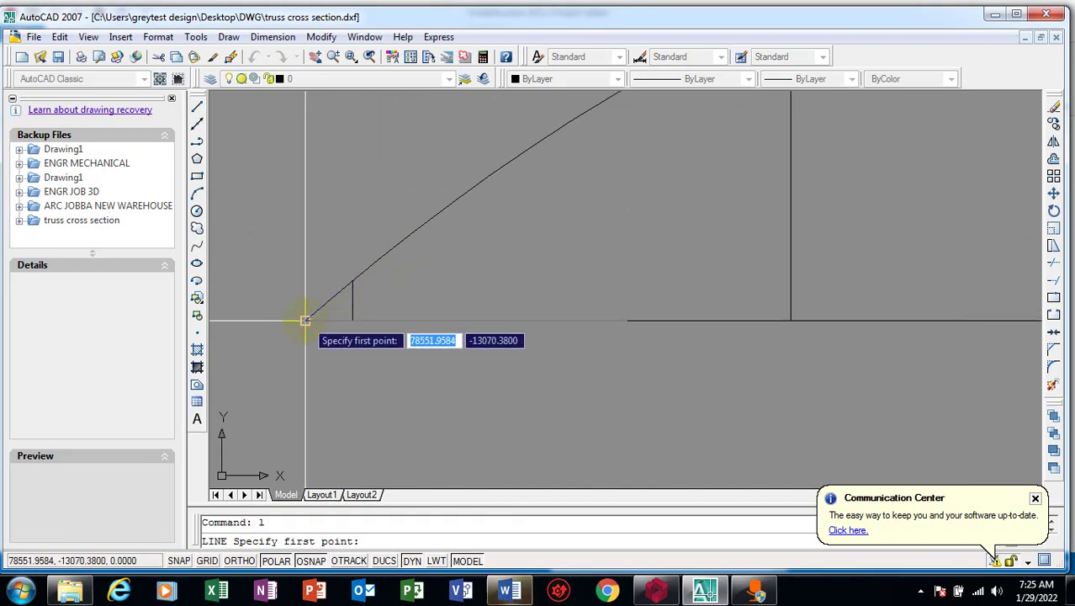
pyautogui.click(307, 318)
pyautogui.click(353, 281)
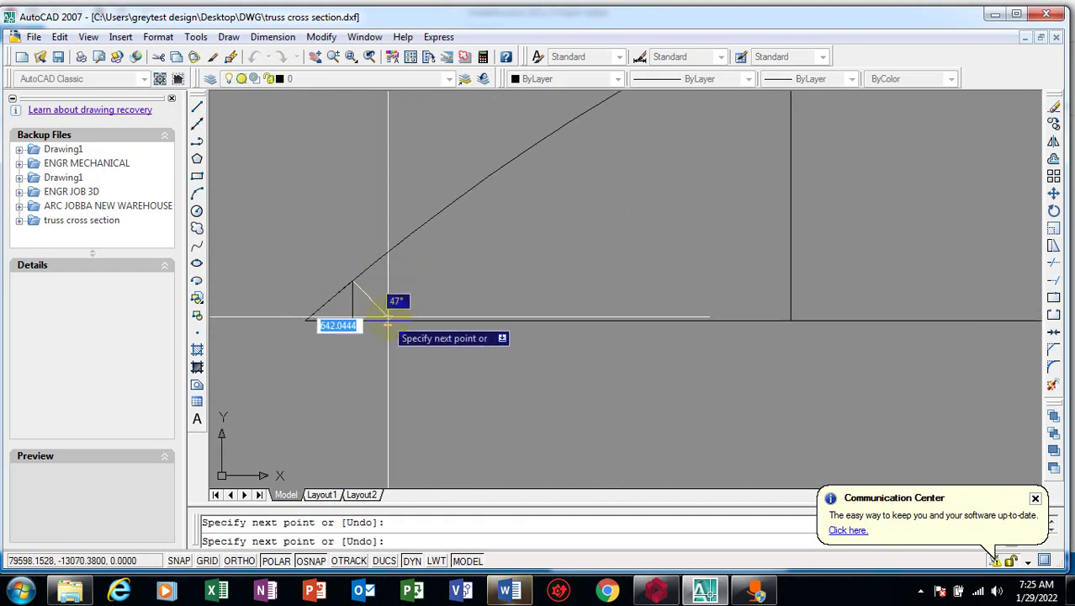
pyautogui.press('Return')
pyautogui.press('Return')
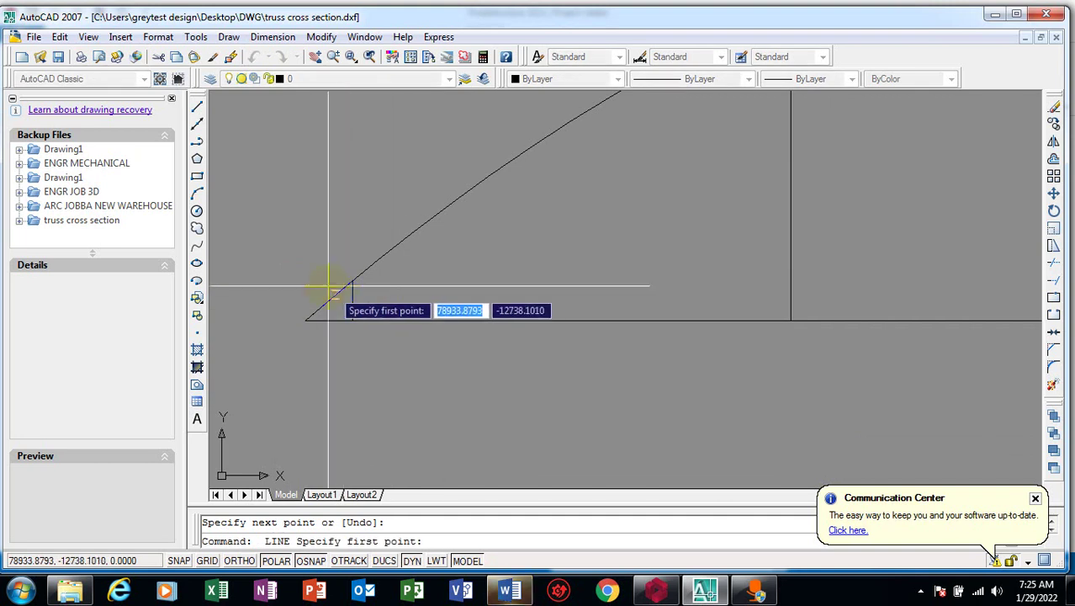
pyautogui.click(354, 280)
pyautogui.scroll(-4, 367, 336)
pyautogui.scroll(5, 372, 312)
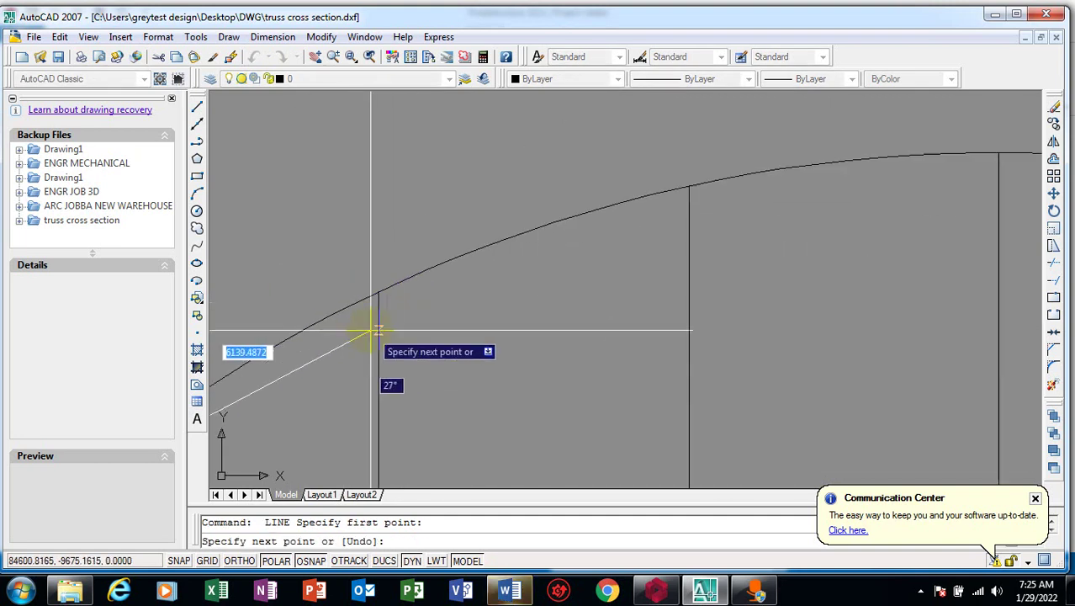
pyautogui.click(376, 293)
pyautogui.press('Return')
pyautogui.press('Return')
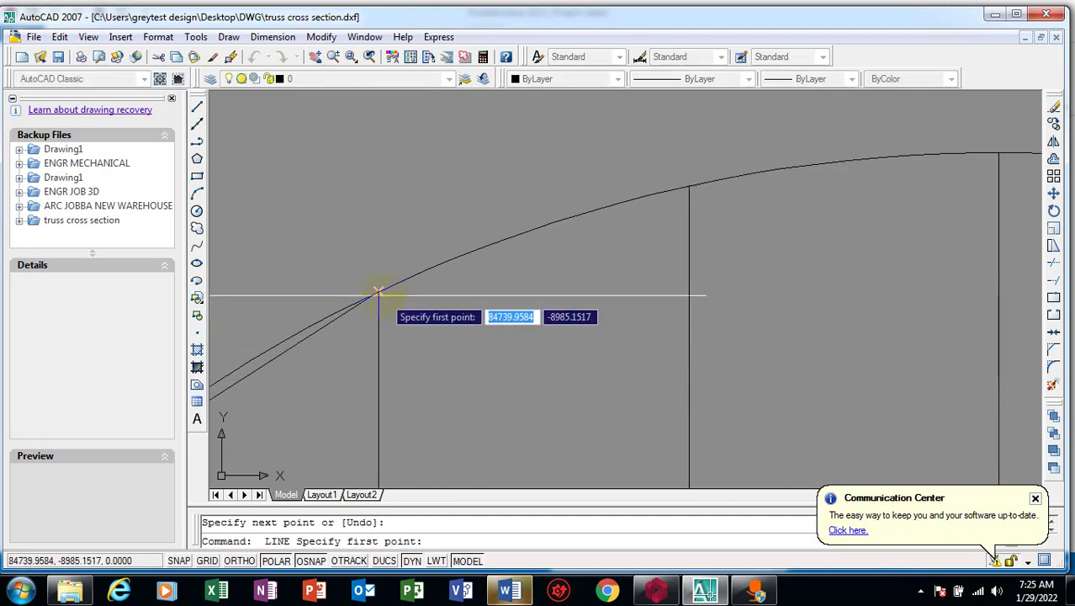
# - Draw straight chords linking the next vertical tops up to the middle member
pyautogui.click(378, 293)
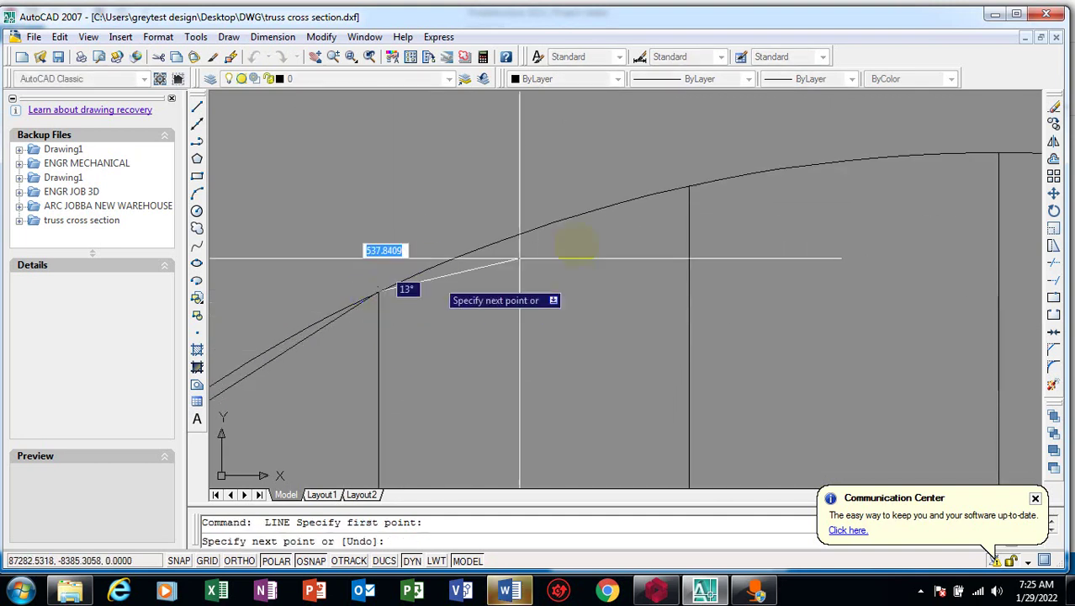
pyautogui.click(687, 187)
pyautogui.scroll(-4, 360, 276)
pyautogui.press('Return')
pyautogui.press('Return')
pyautogui.scroll(5, 408, 298)
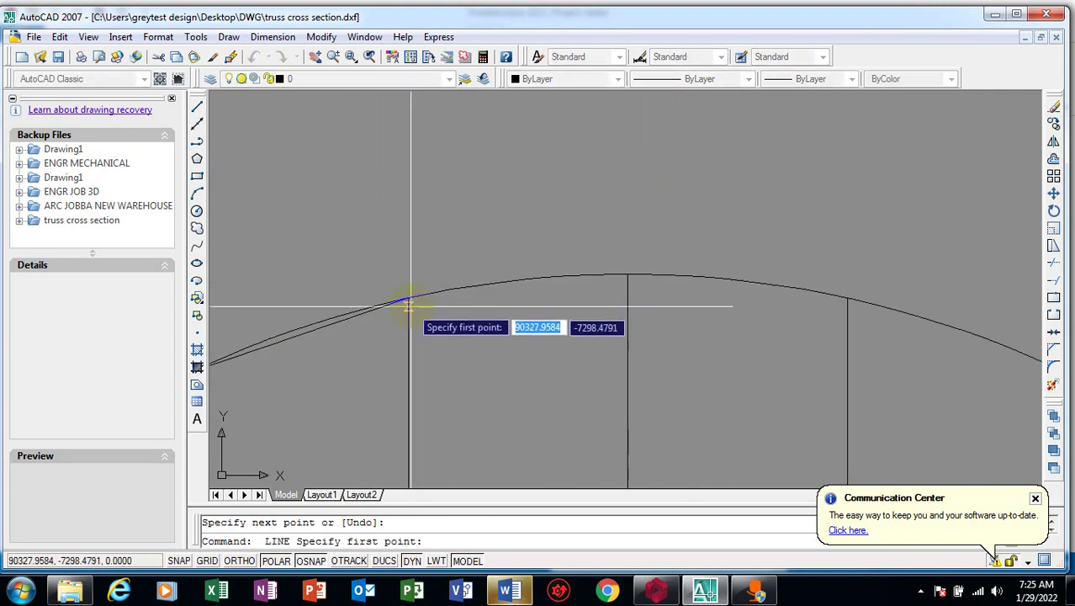
pyautogui.click(408, 298)
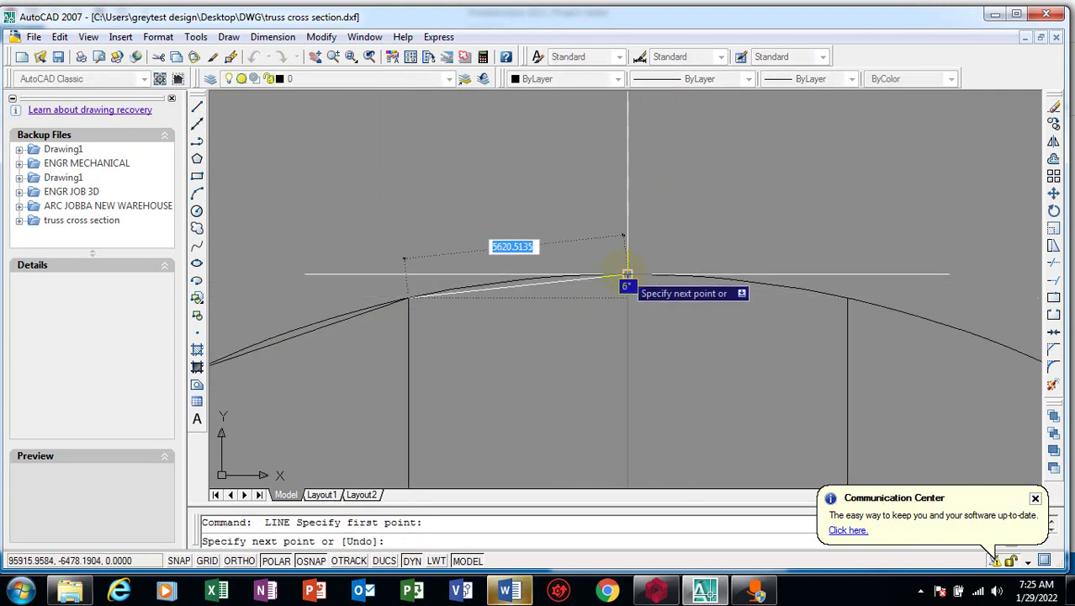
pyautogui.click(626, 276)
pyautogui.press('Return')
pyautogui.scroll(-4, 451, 367)
pyautogui.press('Return')
pyautogui.scroll(5, 429, 353)
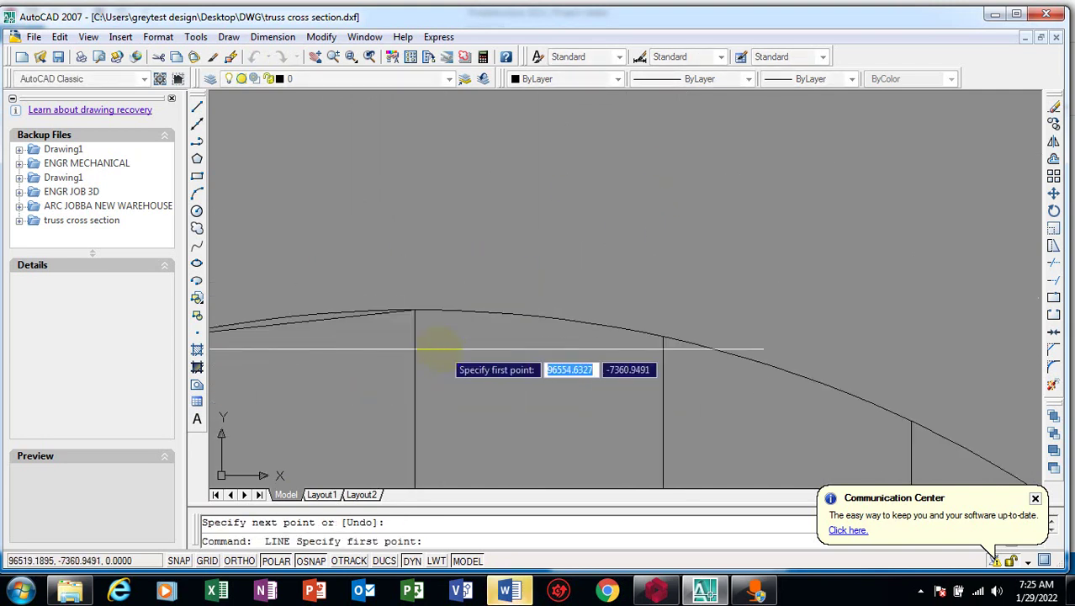
# - Draw chords from the arch apex down to the following member tops
pyautogui.click(415, 310)
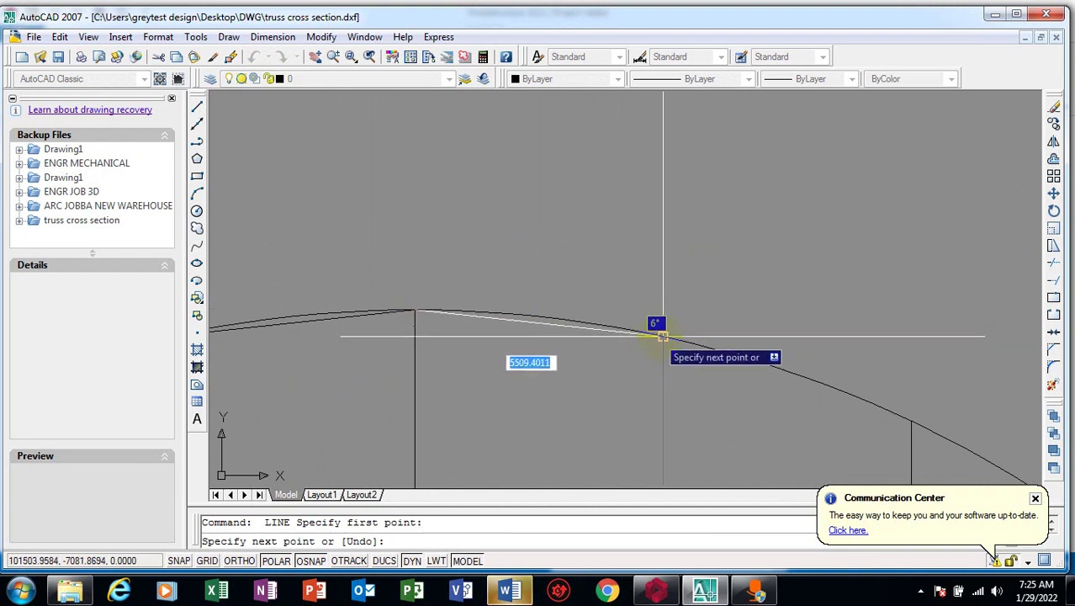
pyautogui.click(663, 335)
pyautogui.press('Return')
pyautogui.scroll(-4, 502, 360)
pyautogui.press('Return')
pyautogui.scroll(5, 420, 308)
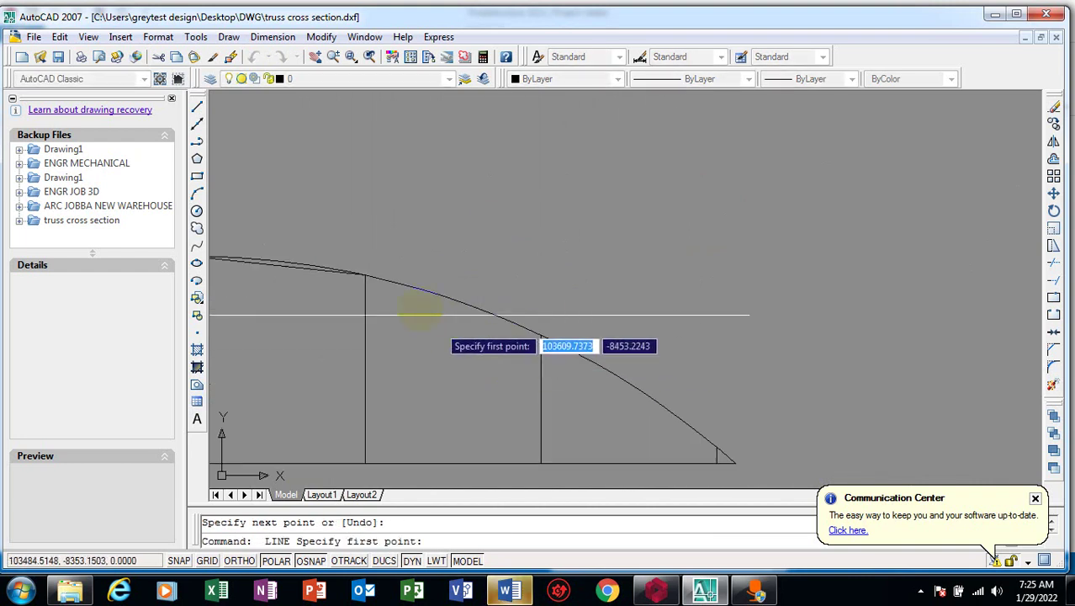
pyautogui.click(364, 274)
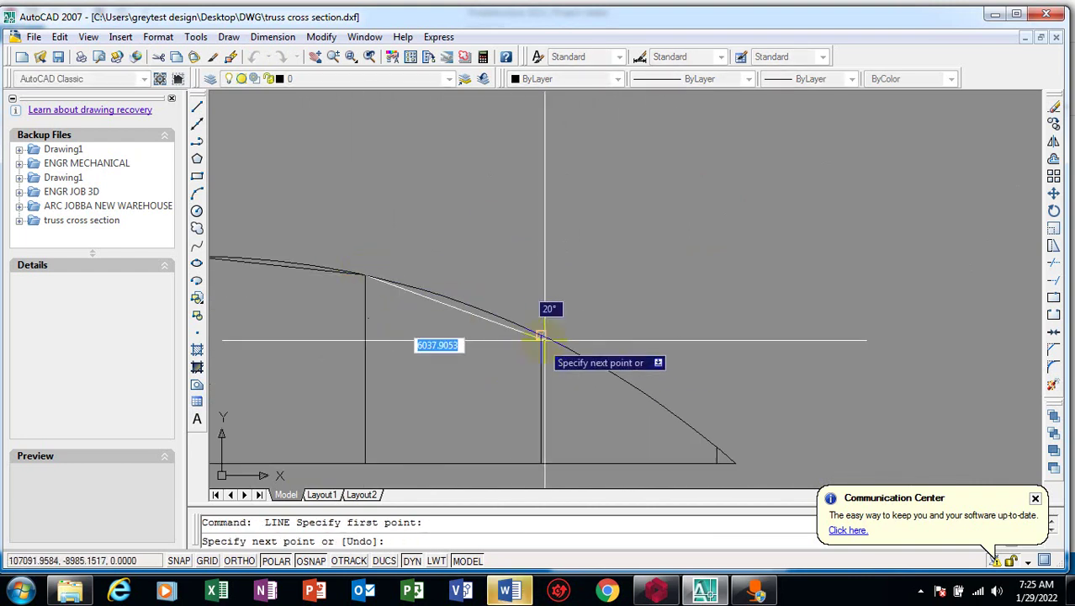
pyautogui.click(541, 334)
pyautogui.press('Return')
pyautogui.press('Return')
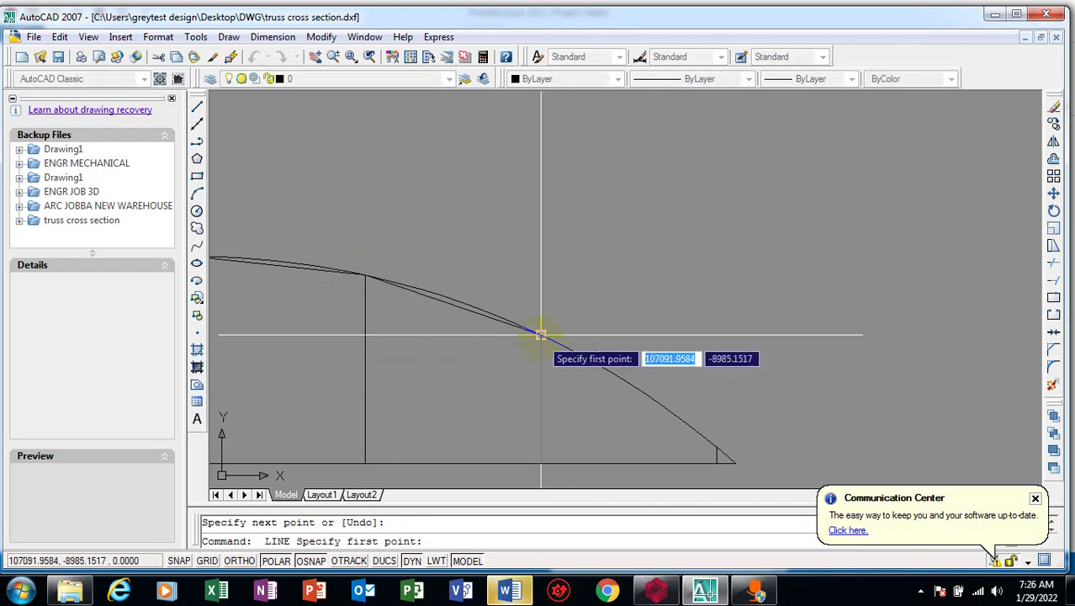
# - Draw the last chords via the short end member to the arch's right end
pyautogui.click(541, 334)
pyautogui.scroll(3, 722, 497)
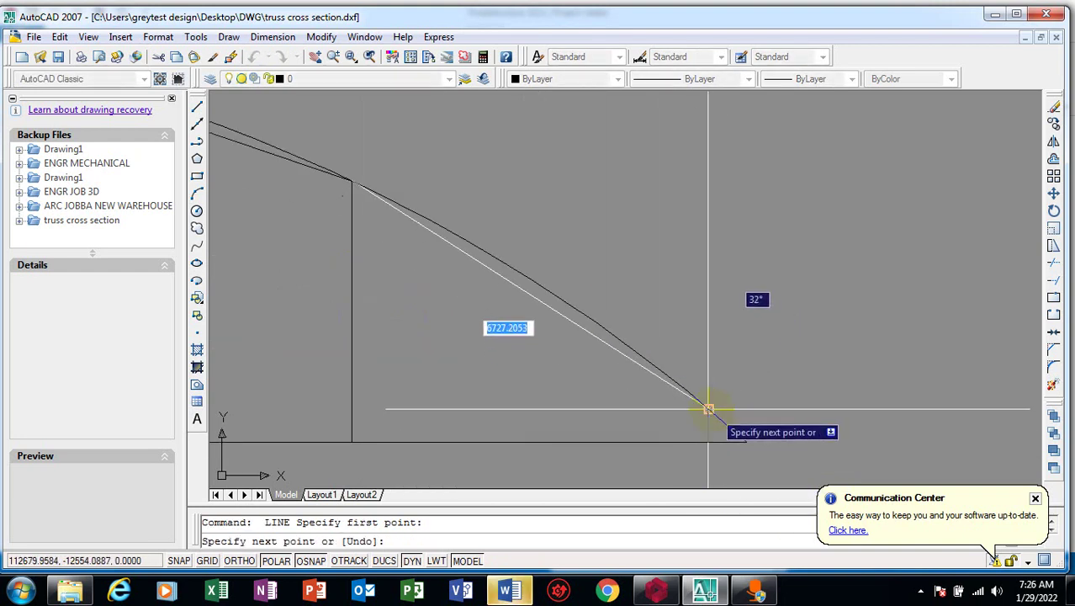
pyautogui.click(708, 410)
pyautogui.press('Return')
pyautogui.press('Return')
pyautogui.scroll(-3, 720, 430)
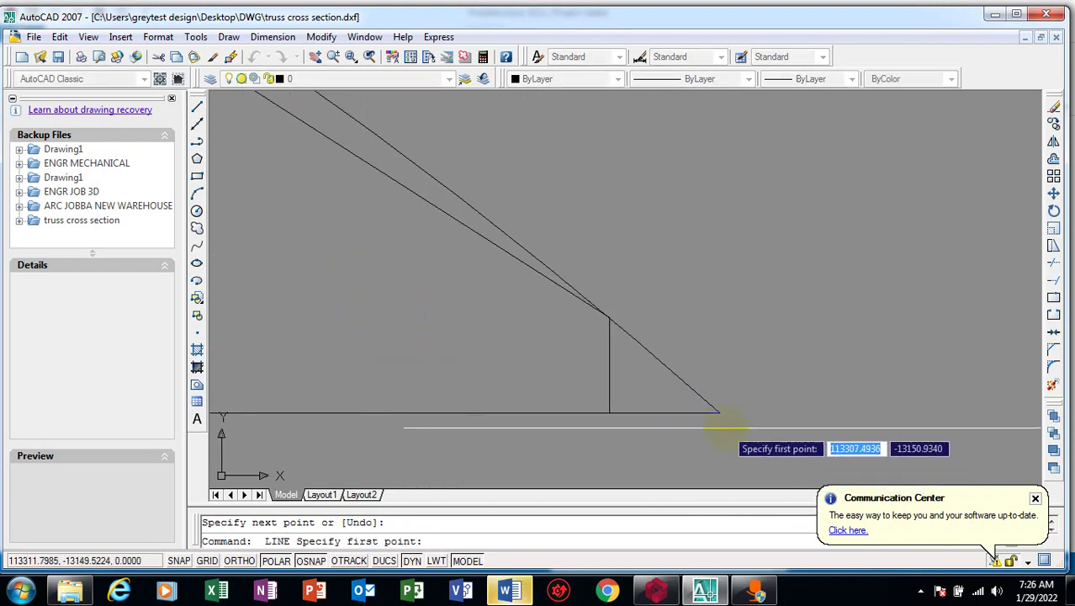
pyautogui.click(560, 274)
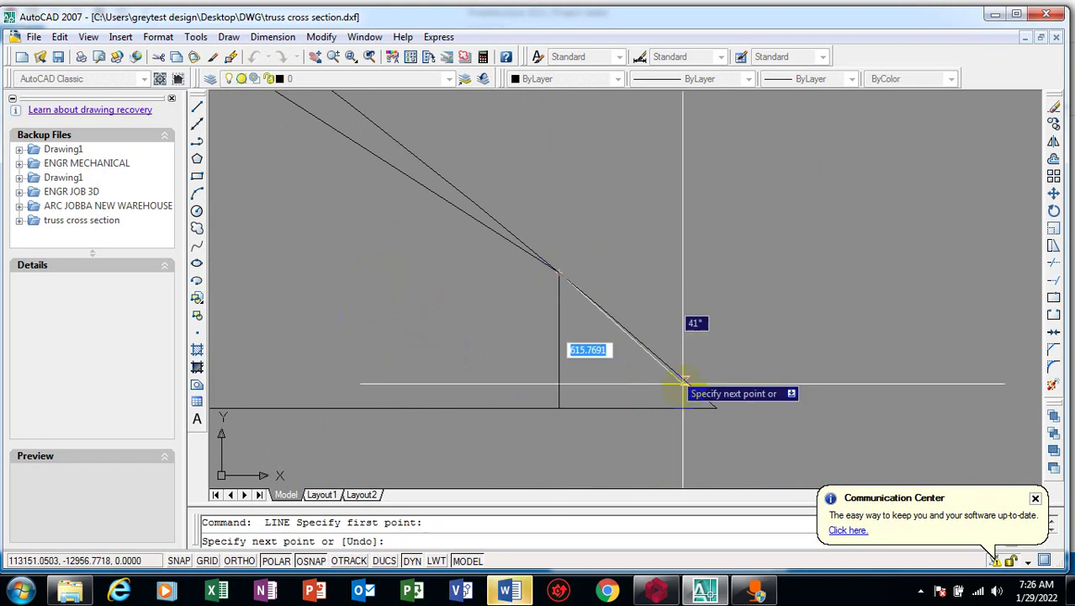
pyautogui.click(714, 408)
pyautogui.scroll(-6, 715, 396)
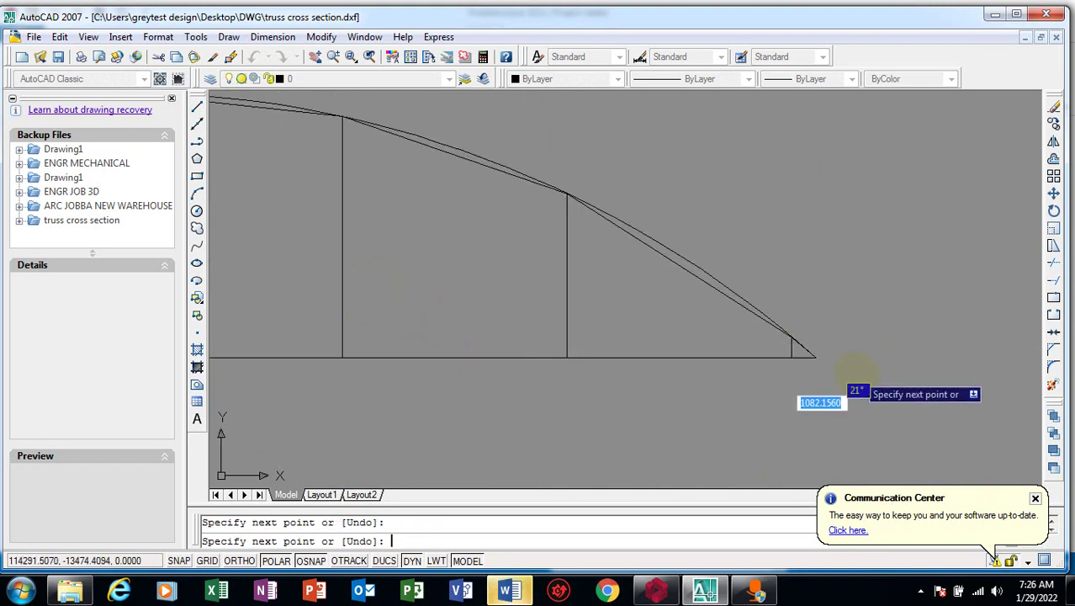
pyautogui.press('Return')
pyautogui.scroll(5, 747, 320)
pyautogui.scroll(-4, 547, 354)
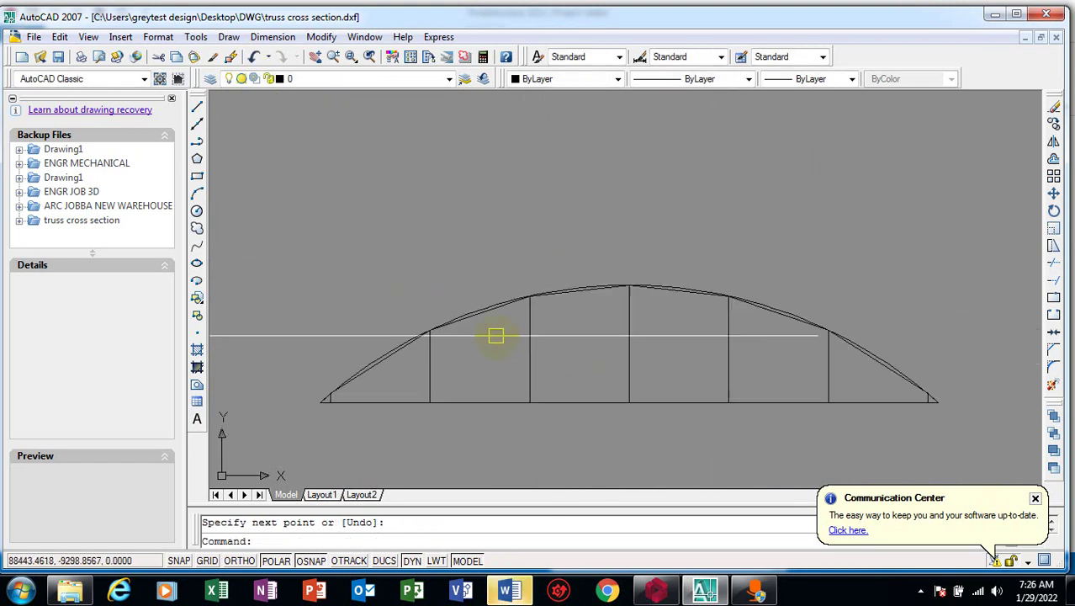
# - Erase the original curved arc, leaving only the straight top chords
pyautogui.write('e')
pyautogui.press('Return')
pyautogui.scroll(5, 437, 360)
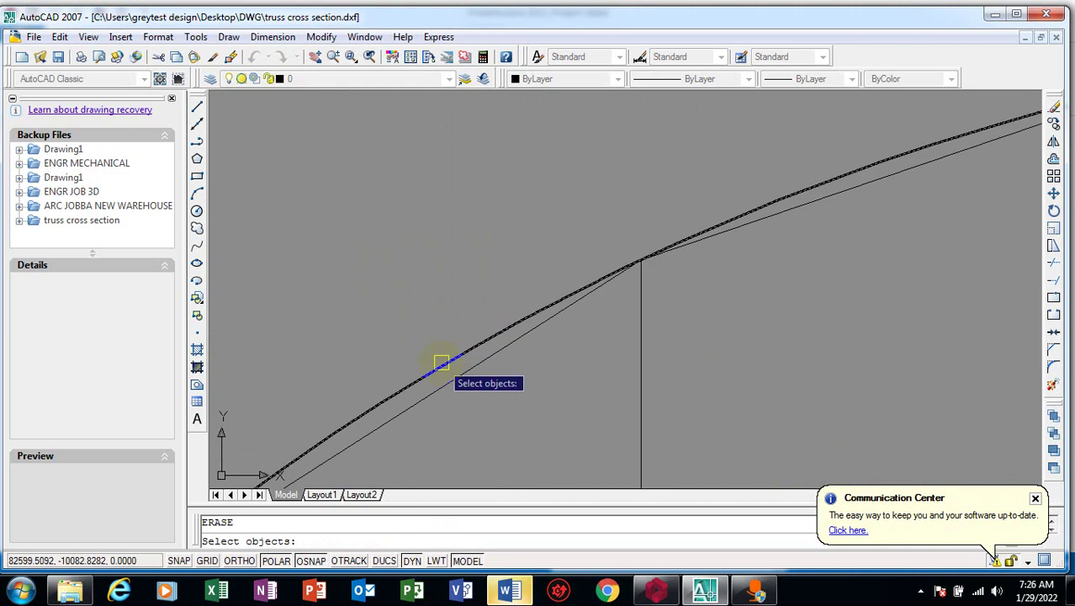
pyautogui.click(440, 362)
pyautogui.press('Return')
pyautogui.scroll(-5, 413, 288)
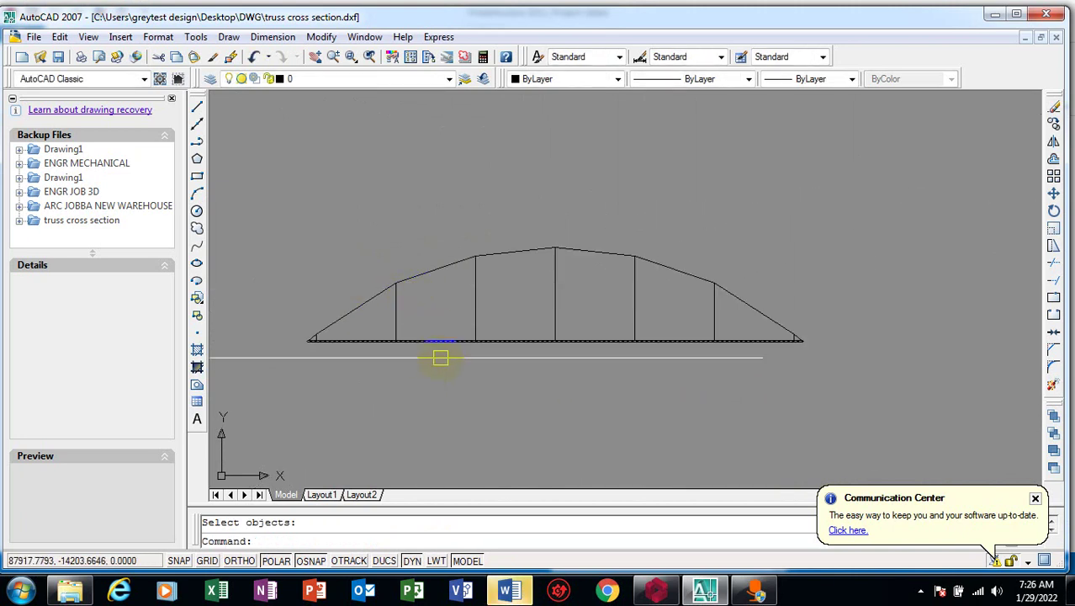
pyautogui.scroll(-4, 431, 400)
pyautogui.scroll(5, 468, 379)
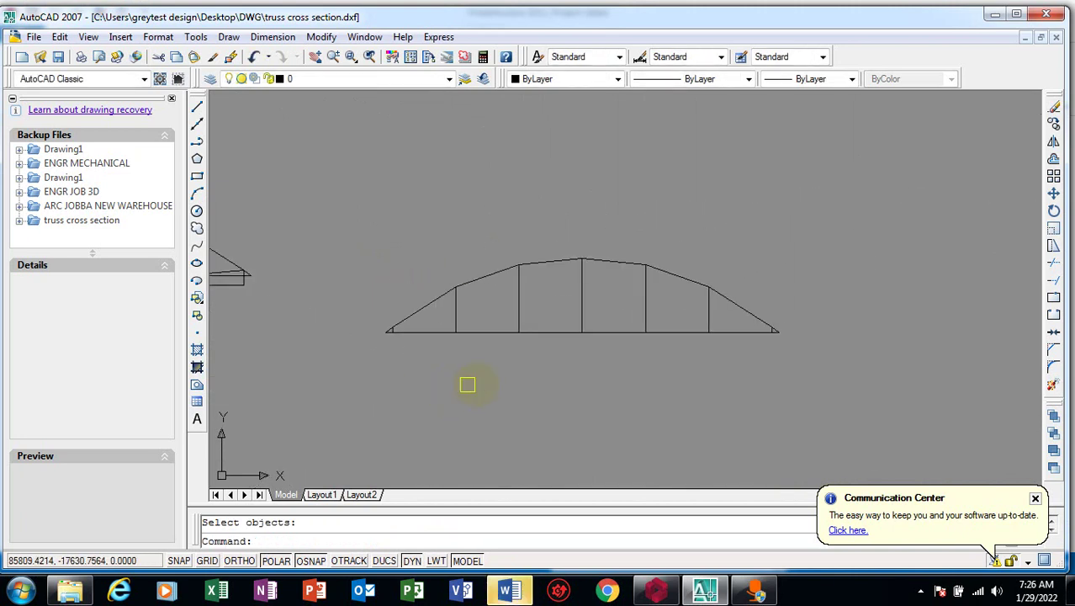
pyautogui.scroll(2, 538, 311)
pyautogui.scroll(-2, 482, 397)
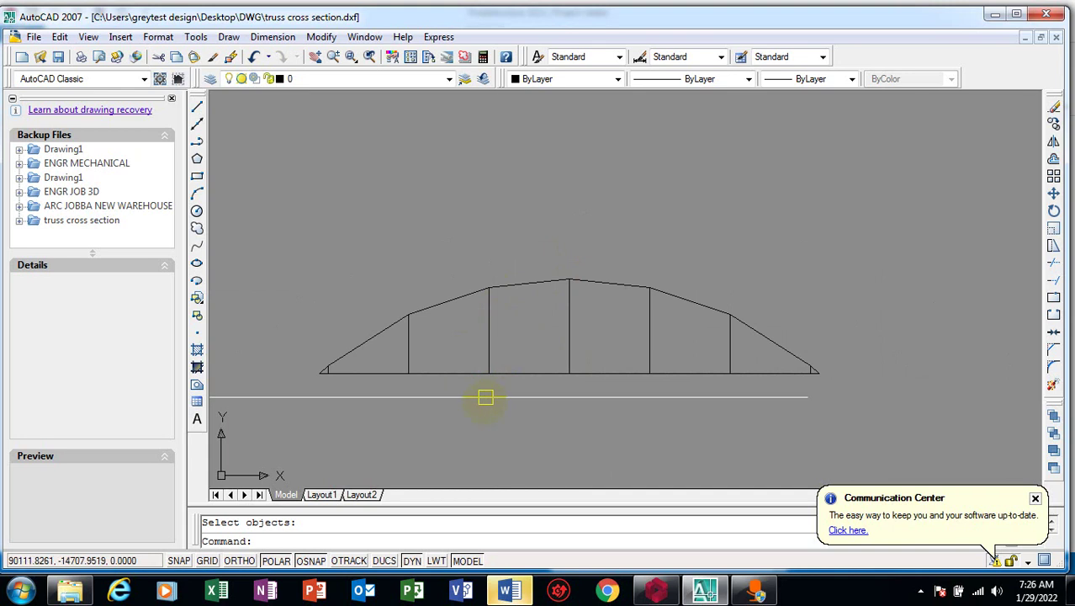
pyautogui.scroll(2, 392, 407)
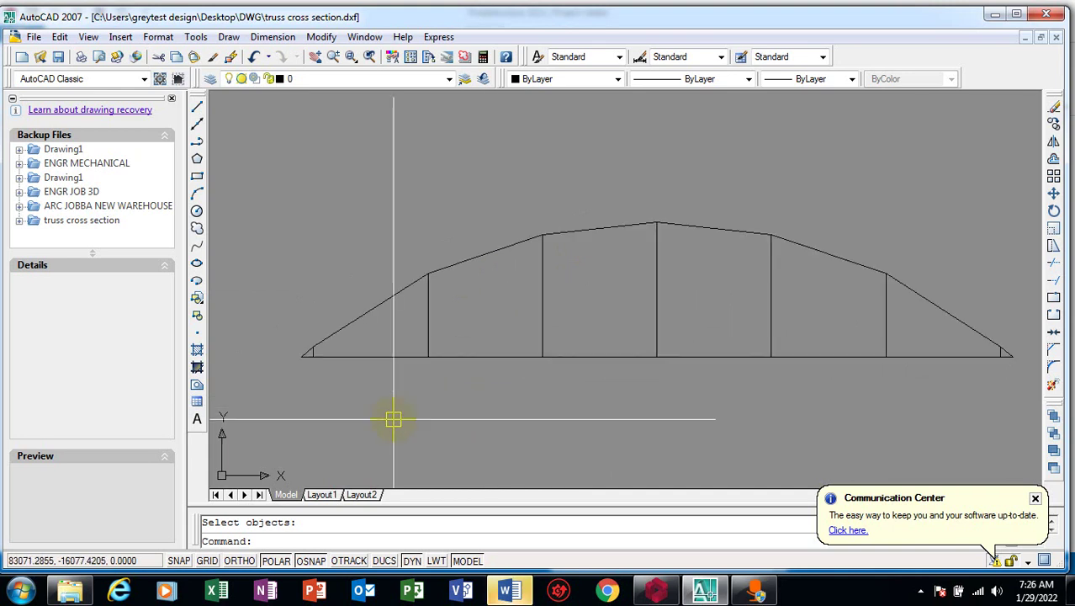
# - Draw the first diagonals at the truss's left end up to the adjacent joints
pyautogui.write('l')
pyautogui.press('Return')
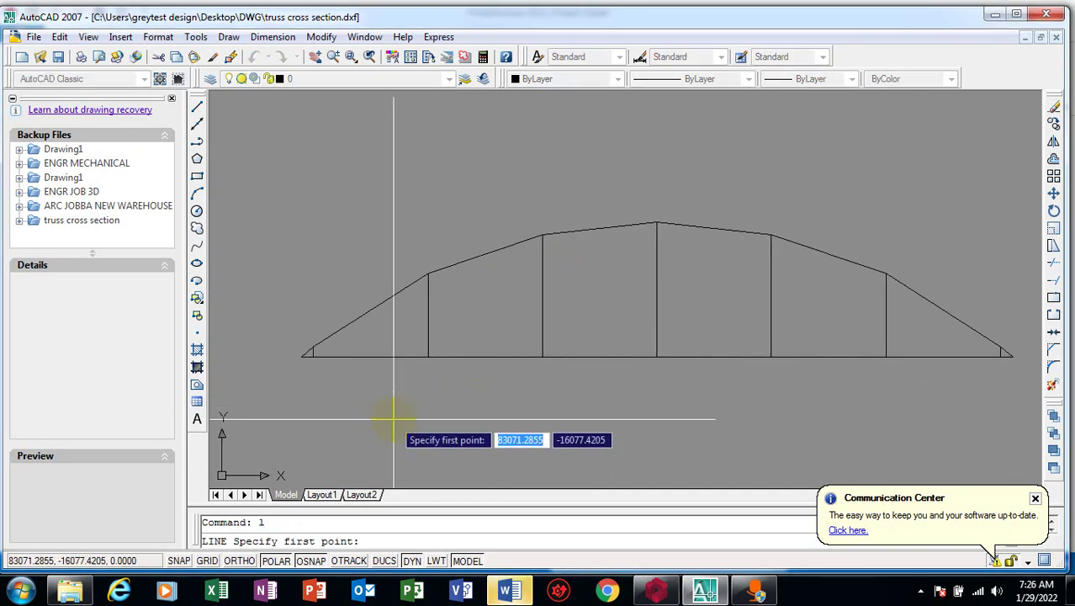
pyautogui.scroll(2, 429, 316)
pyautogui.click(421, 407)
pyautogui.scroll(-2, 396, 395)
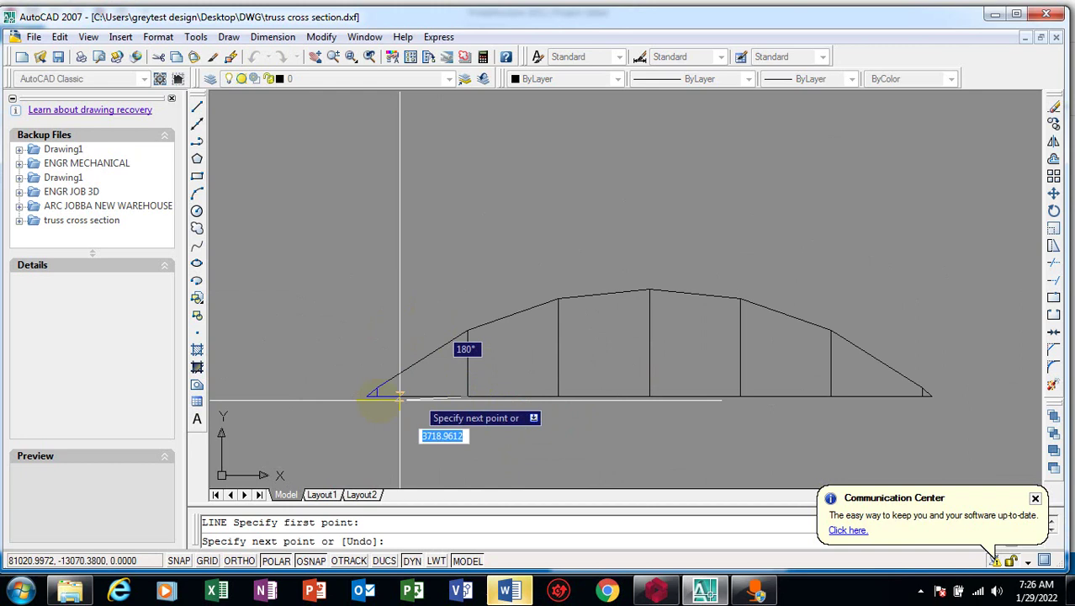
pyautogui.scroll(2, 404, 377)
pyautogui.click(366, 371)
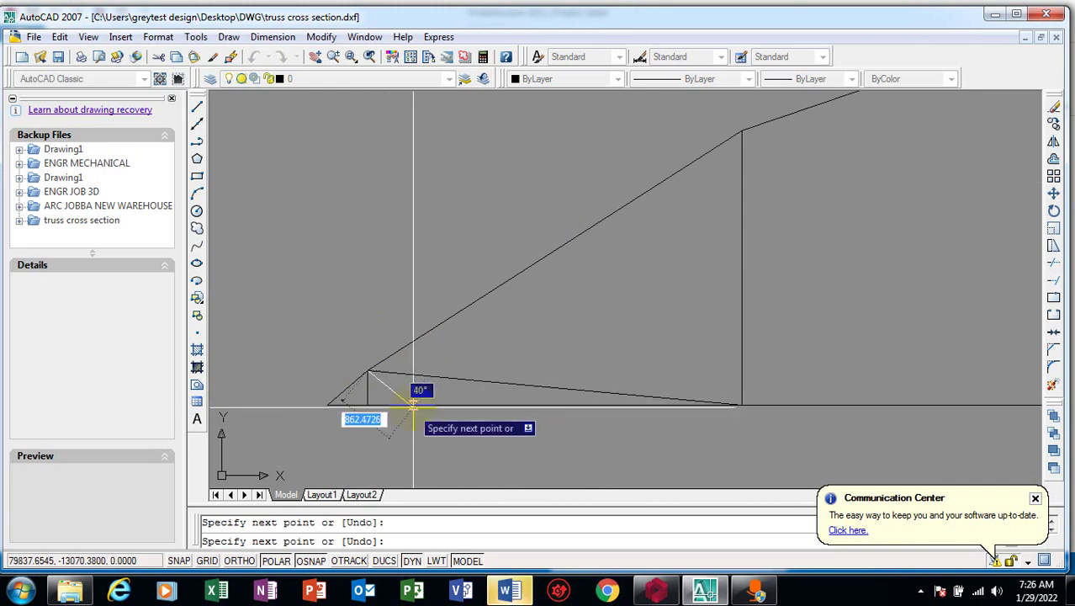
pyautogui.press('Return')
pyautogui.press('Return')
pyautogui.scroll(-2, 312, 417)
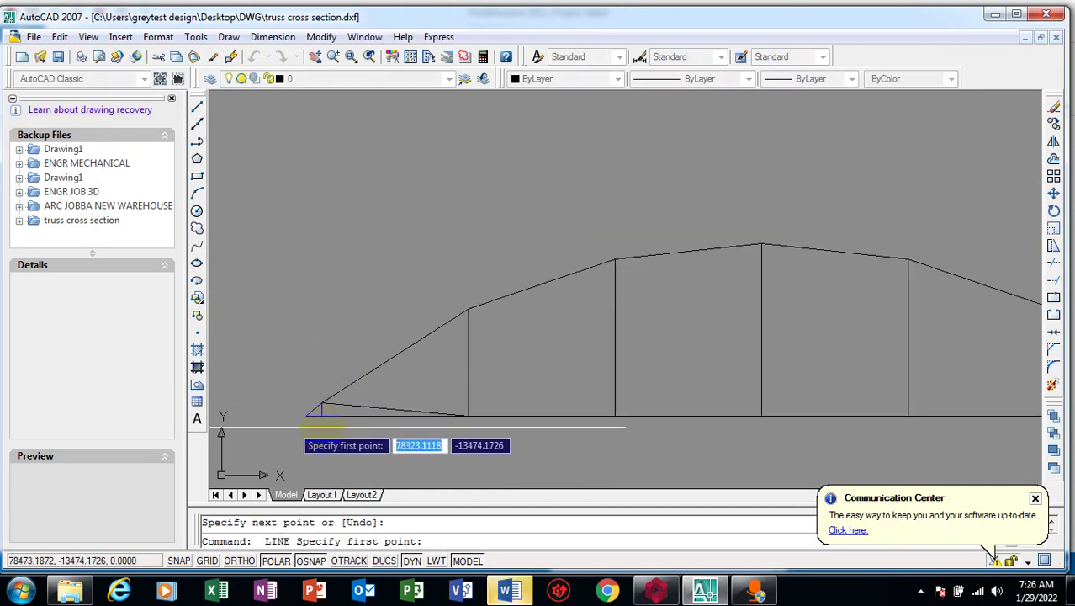
pyautogui.scroll(2, 581, 417)
pyautogui.click(660, 407)
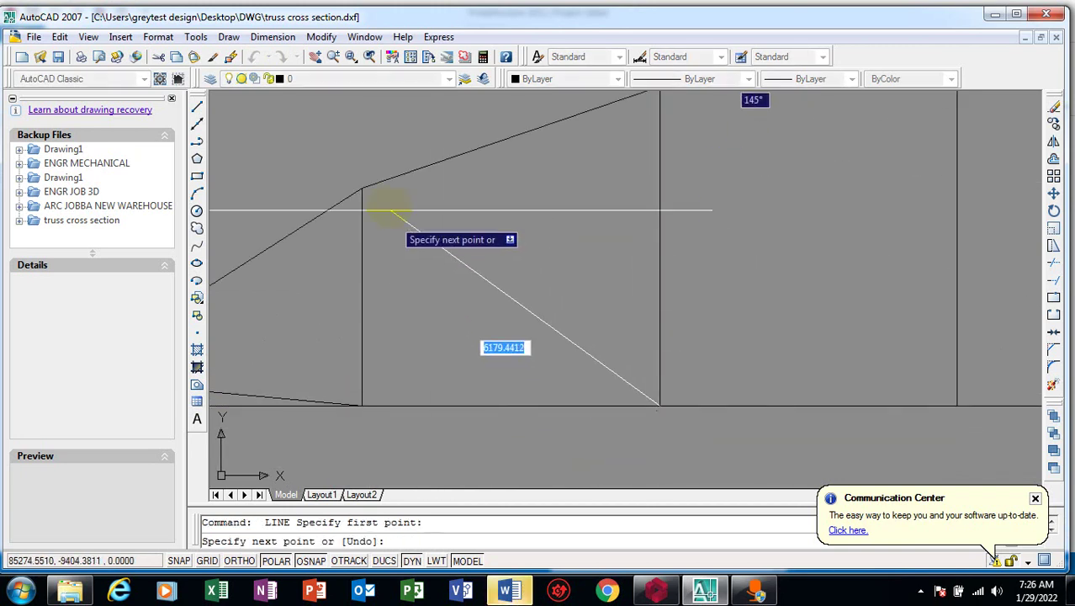
pyautogui.click(360, 186)
pyautogui.scroll(-2, 354, 332)
pyautogui.press('Return')
pyautogui.press('Return')
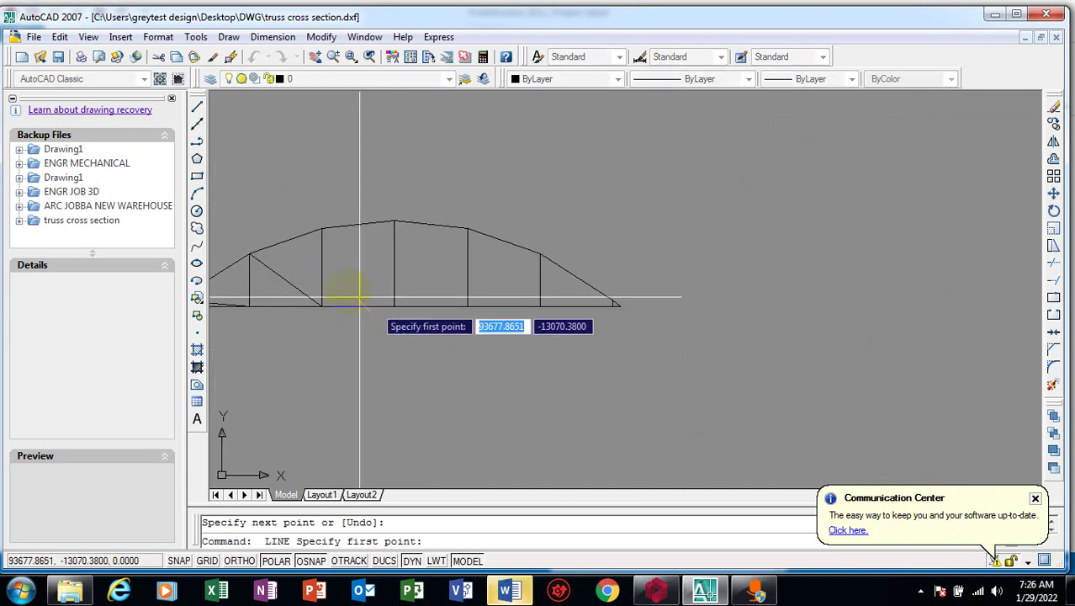
# - Add two diagonals from one bottom joint to the upper-left and upper-right joints
pyautogui.scroll(3, 471, 336)
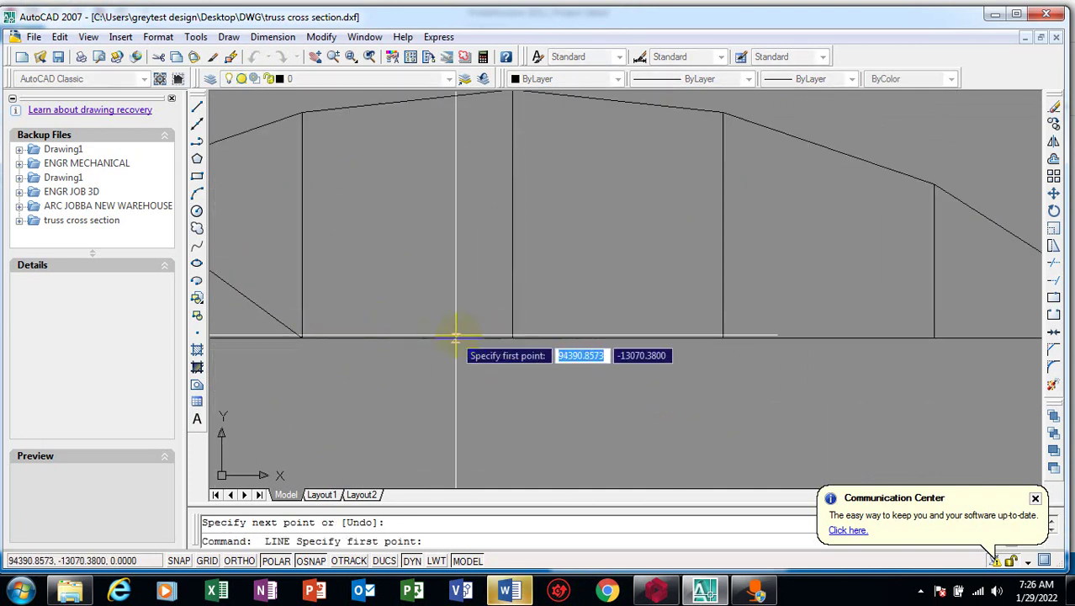
pyautogui.click(512, 338)
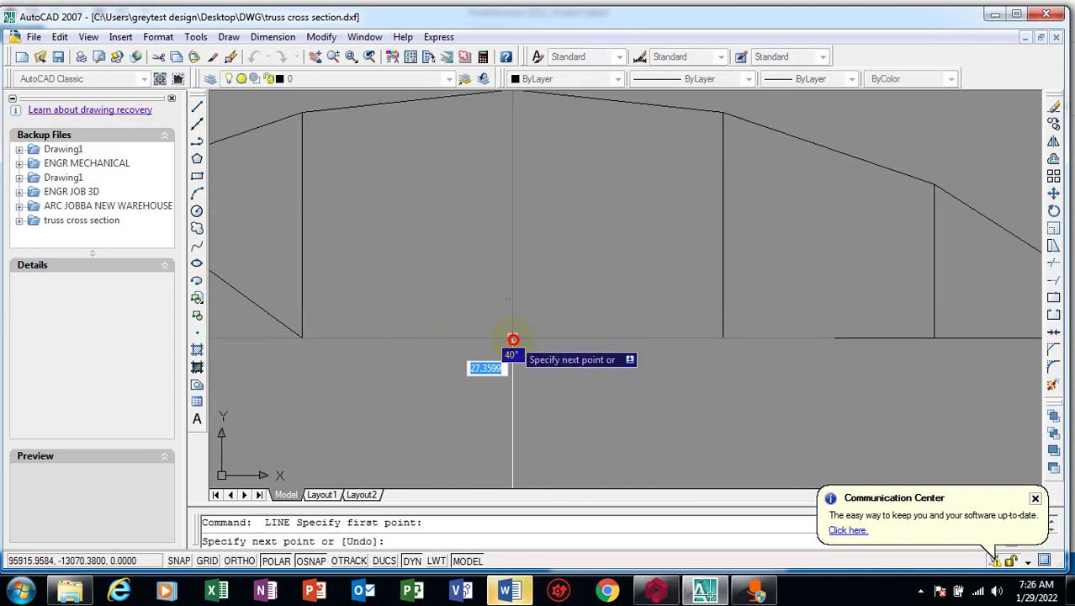
pyautogui.click(303, 111)
pyautogui.press('Return')
pyautogui.press('Return')
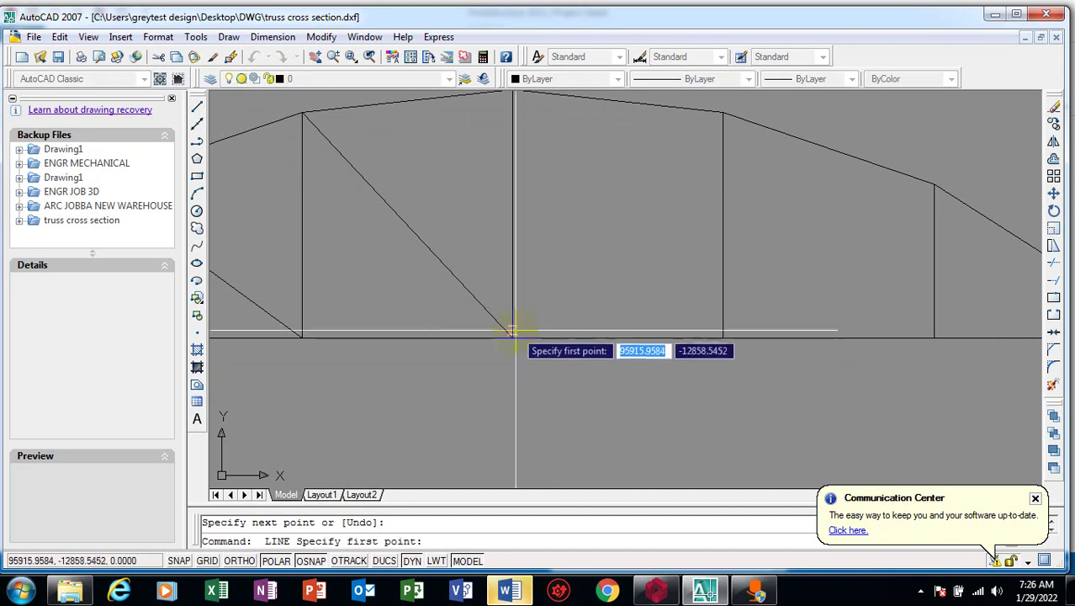
pyautogui.click(513, 337)
pyautogui.click(723, 112)
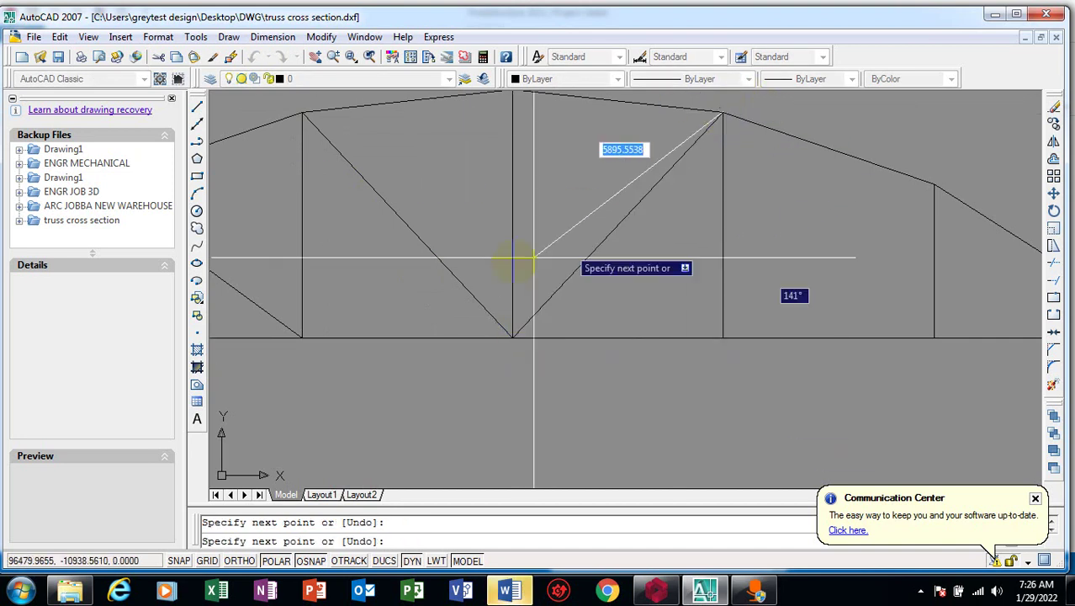
pyautogui.press('Return')
pyautogui.scroll(-3, 518, 341)
pyautogui.scroll(3, 532, 365)
pyautogui.press('Return')
# - Draw a final diagonal from a bottom-chord joint to the upper top-chord joint
pyautogui.click(507, 333)
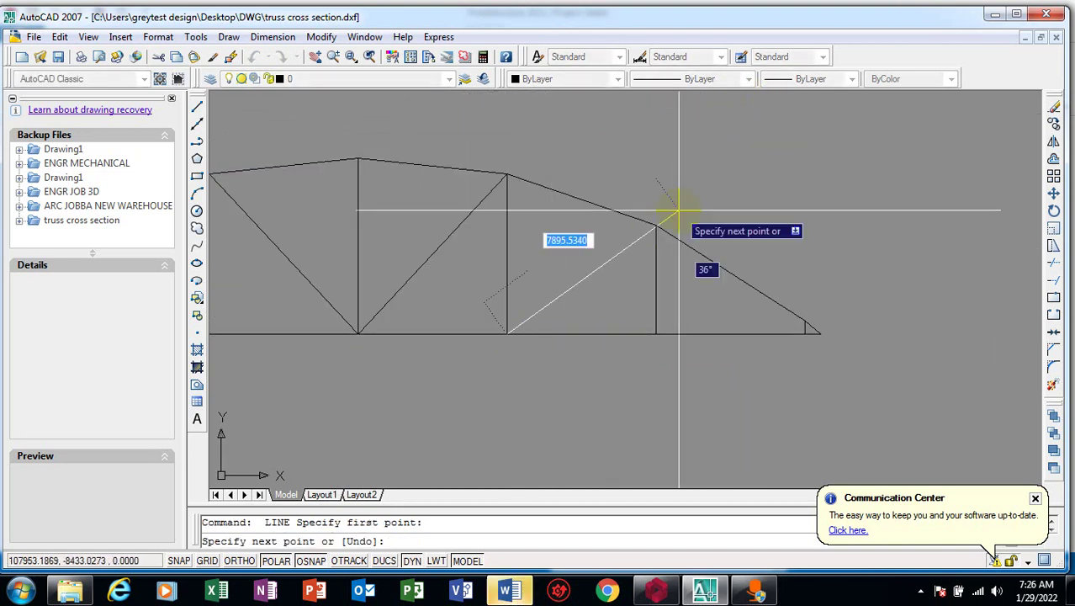
pyautogui.click(656, 226)
pyautogui.press('Return')
pyautogui.press('Return')
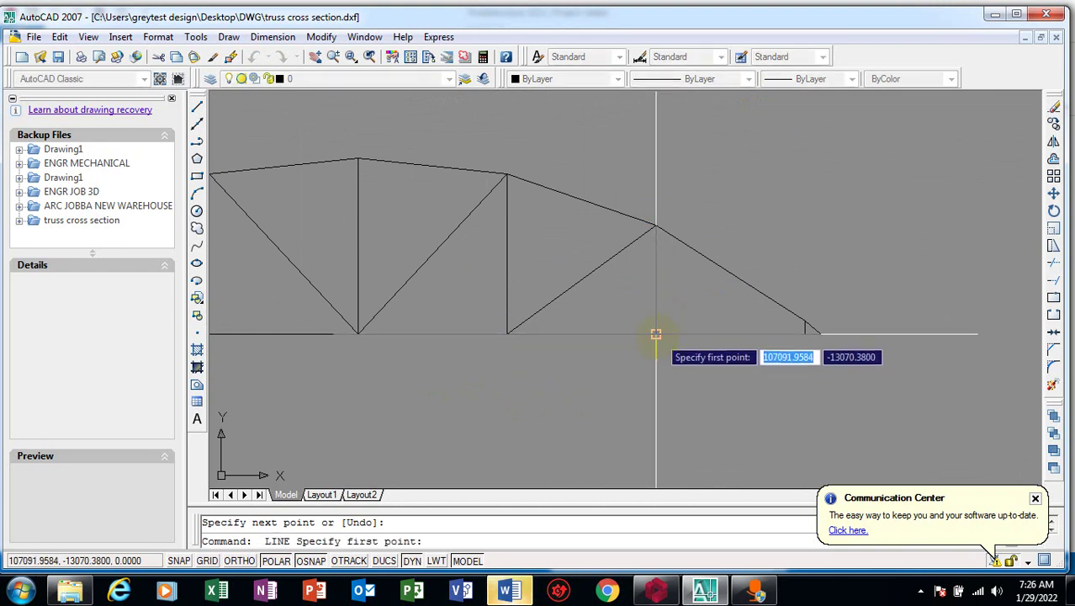
pyautogui.click(657, 335)
pyautogui.scroll(3, 791, 332)
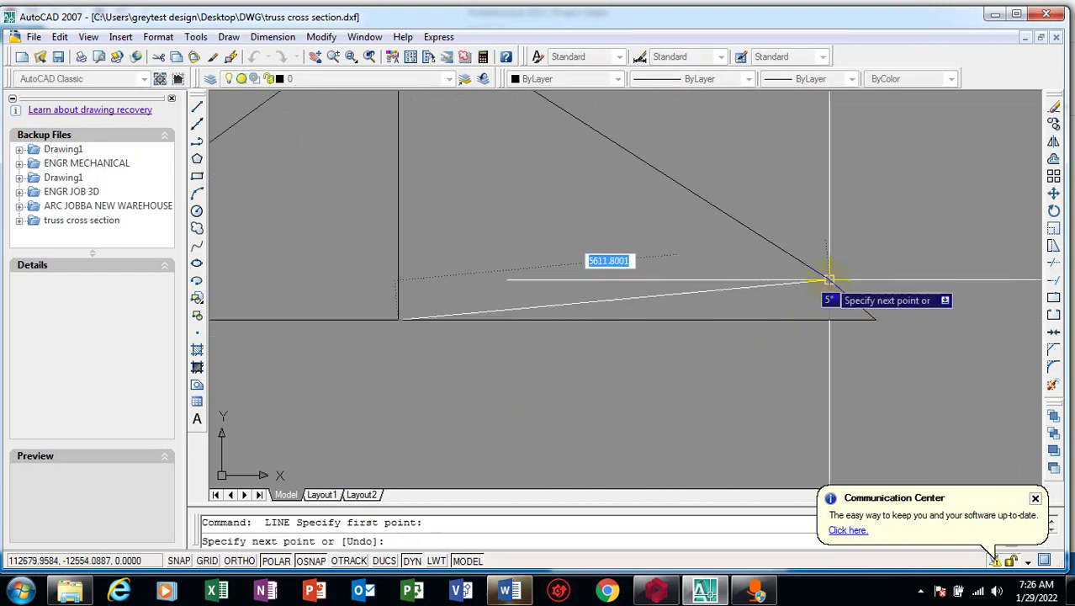
pyautogui.scroll(-3, 830, 280)
pyautogui.press('Escape')
pyautogui.scroll(2, 810, 276)
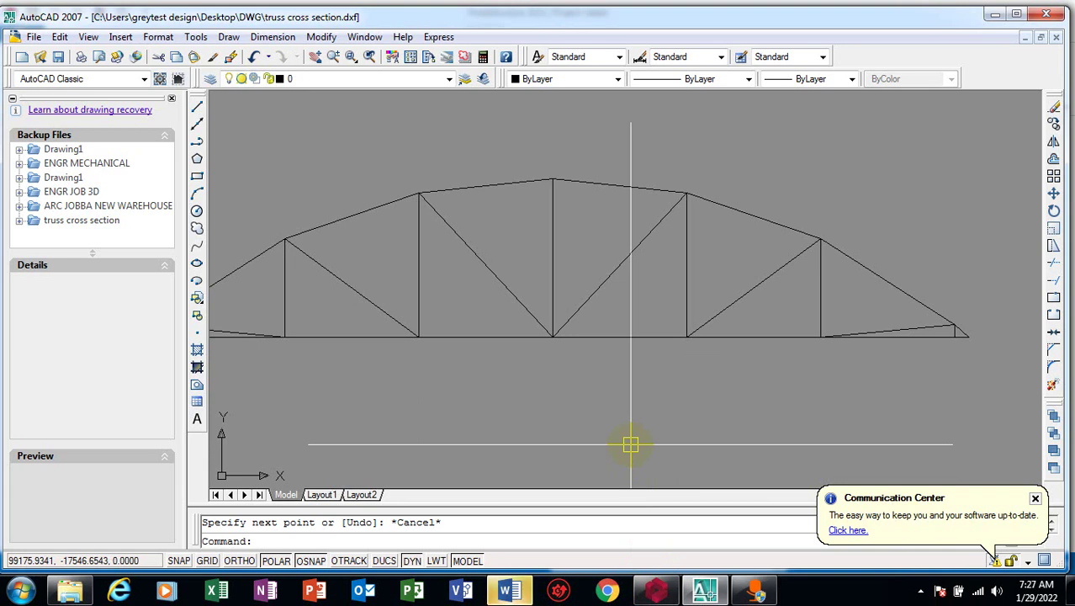
# - Erase the leftover truss copy on the left with a crossing window, keeping only the arched truss
pyautogui.scroll(-3, 626, 458)
pyautogui.scroll(-3, 540, 394)
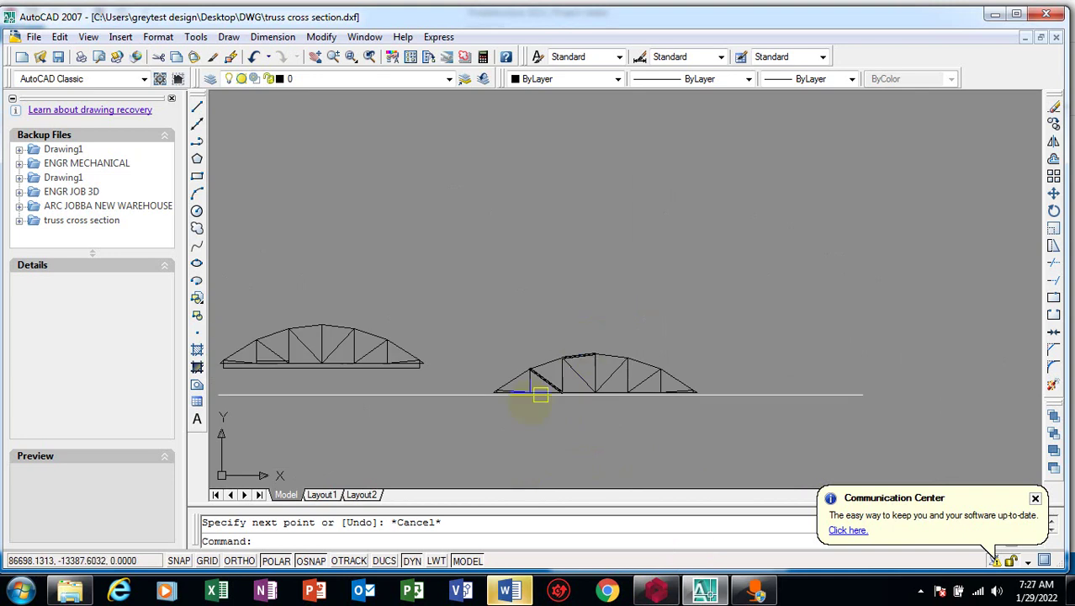
pyautogui.scroll(2, 505, 403)
pyautogui.scroll(-2, 569, 331)
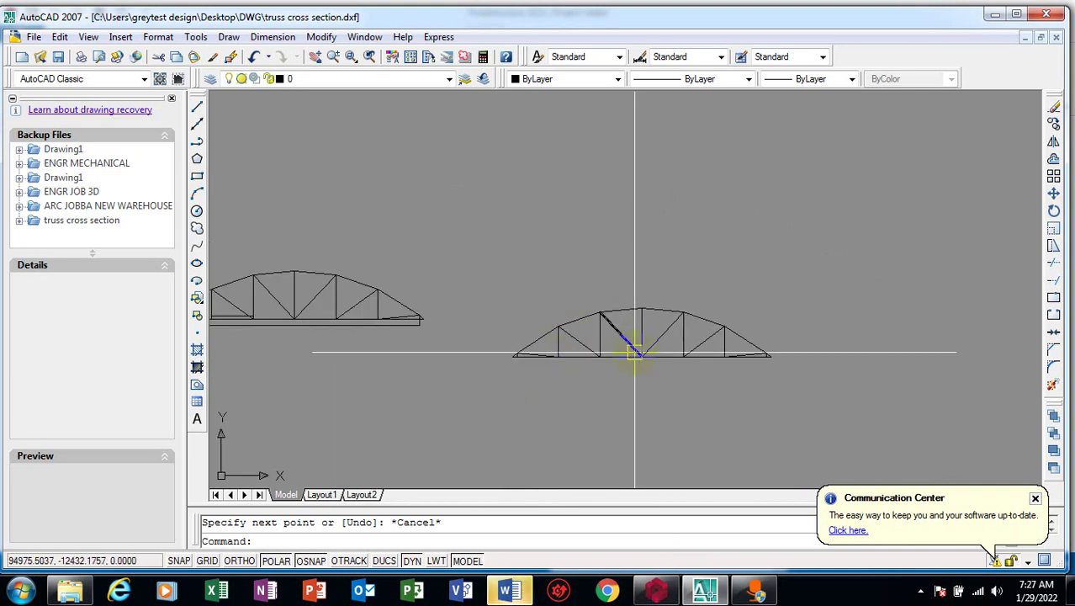
pyautogui.scroll(-2, 677, 298)
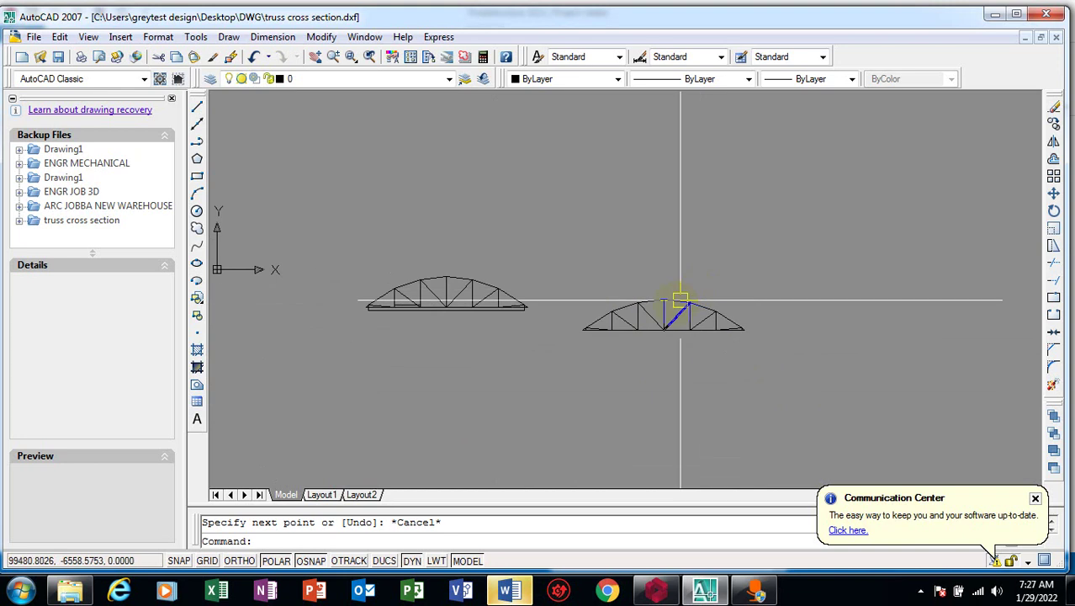
pyautogui.scroll(-1, 466, 348)
pyautogui.scroll(2, 465, 348)
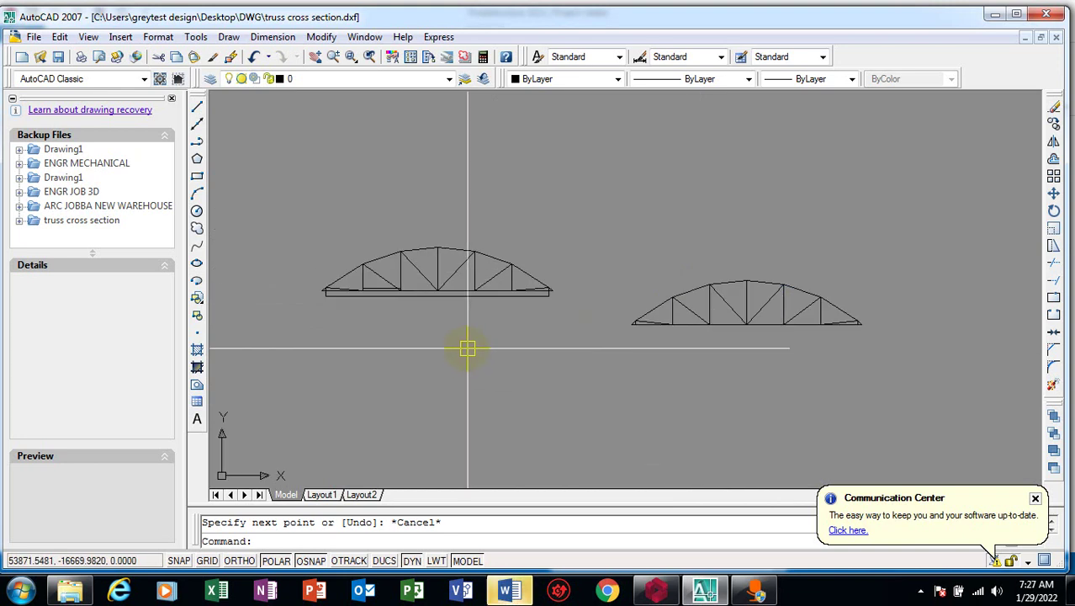
pyautogui.write('e')
pyautogui.press('Return')
pyautogui.click(577, 329)
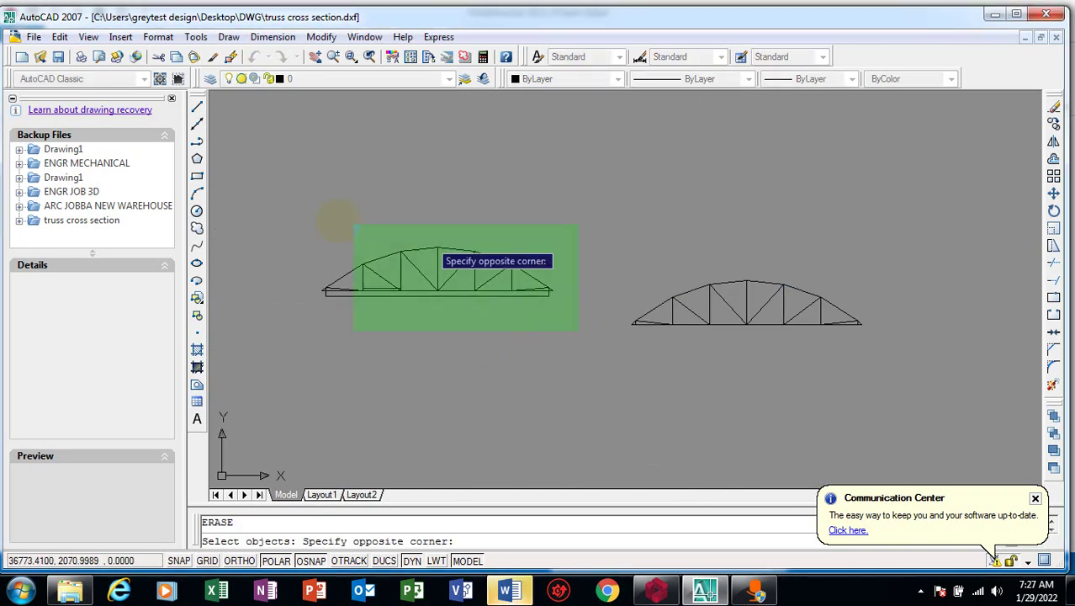
pyautogui.click(284, 223)
pyautogui.press('Return')
pyautogui.scroll(4, 716, 307)
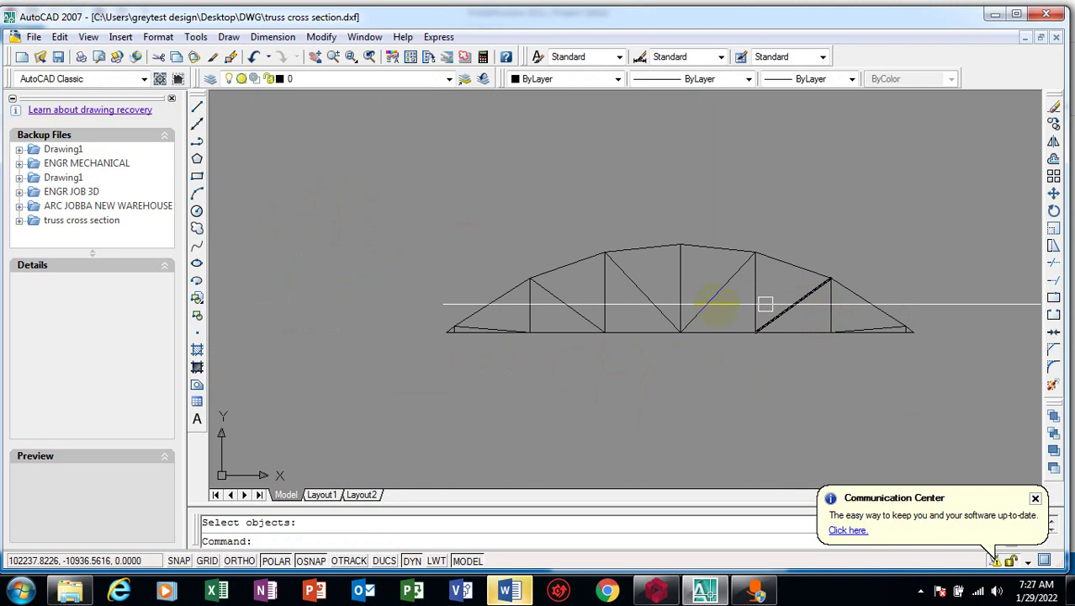
pyautogui.scroll(-3, 573, 282)
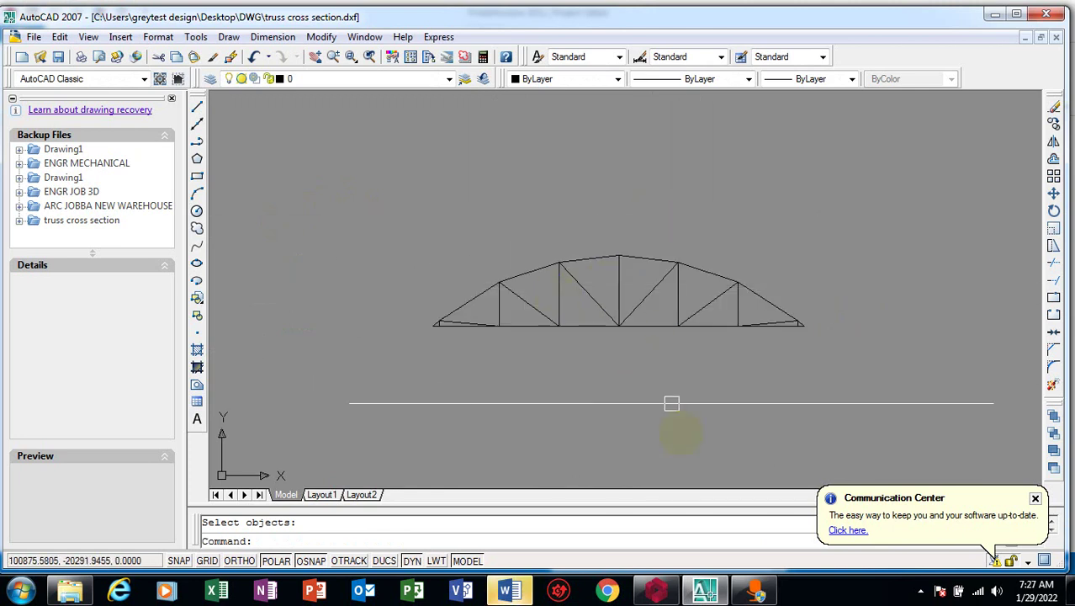
# - Return to ProtaStructure, confirm deleting the empty project folder, and show the Building Setout tools
pyautogui.click(657, 590)
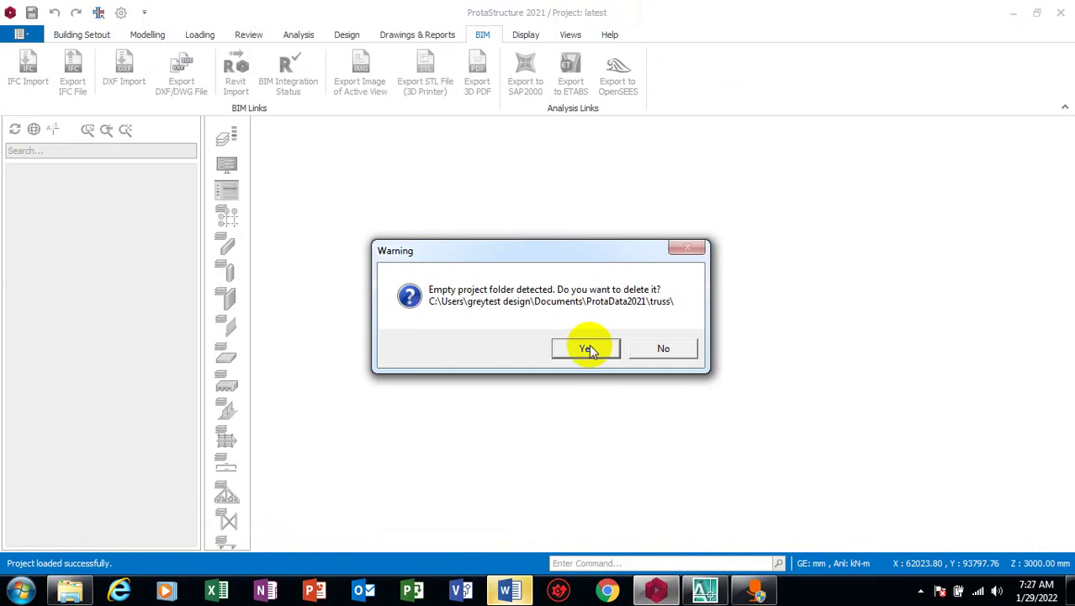
pyautogui.click(586, 348)
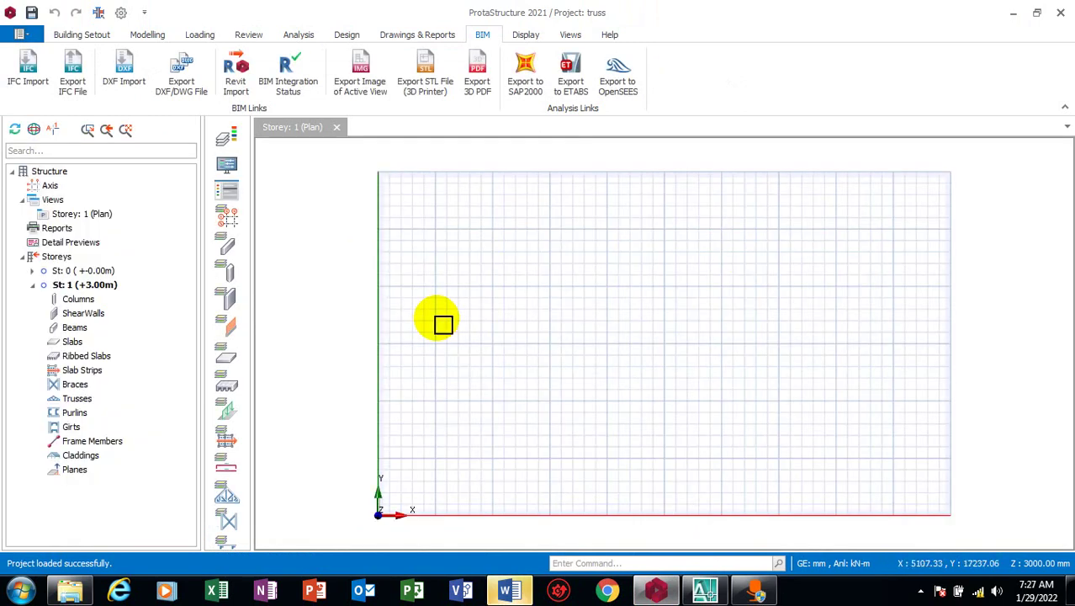
pyautogui.click(705, 592)
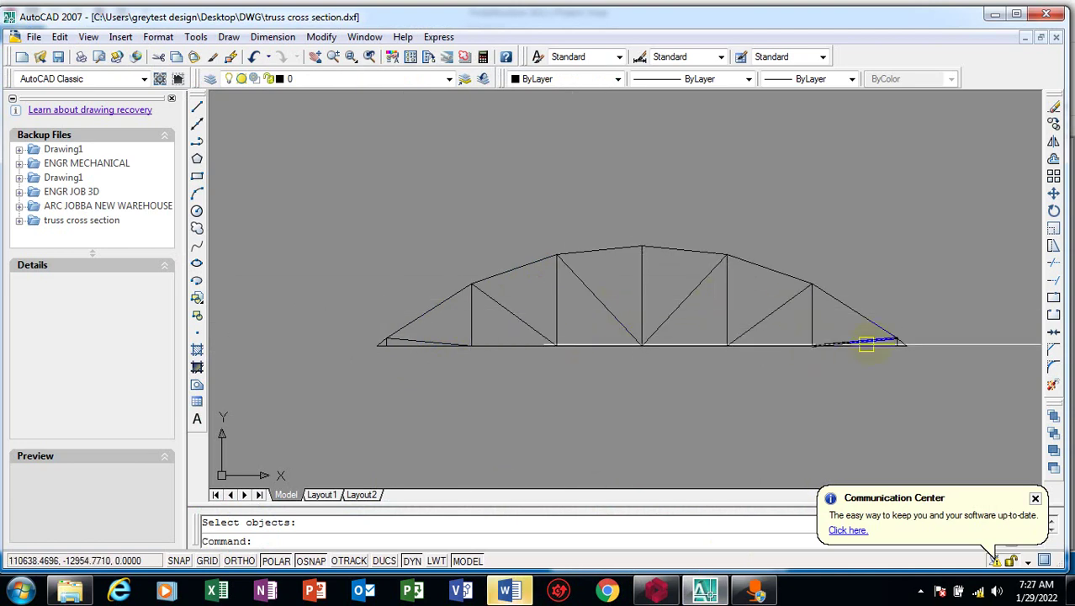
pyautogui.click(673, 589)
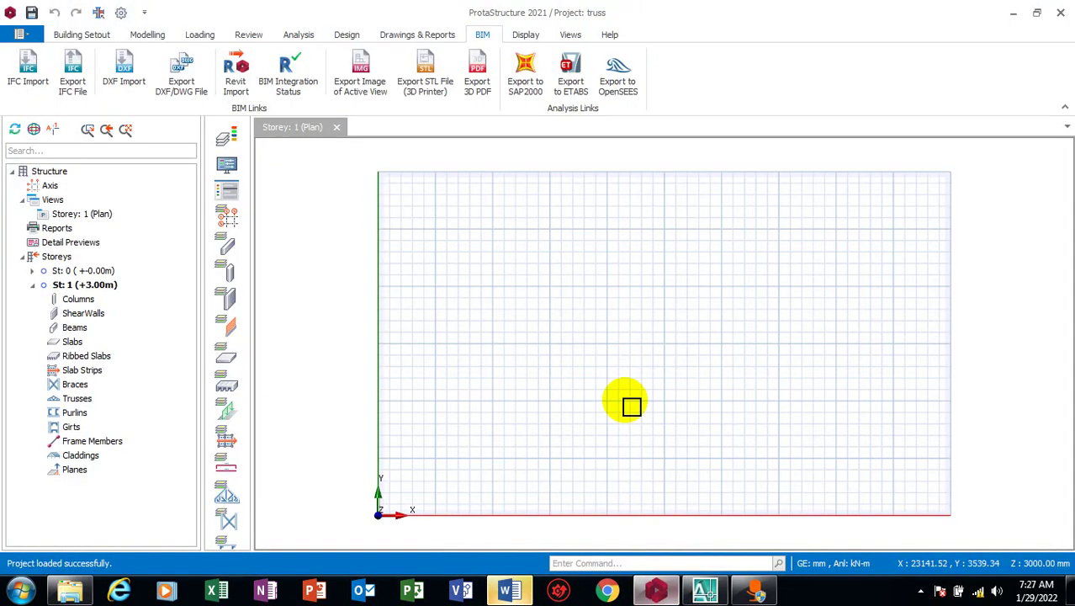
pyautogui.click(82, 36)
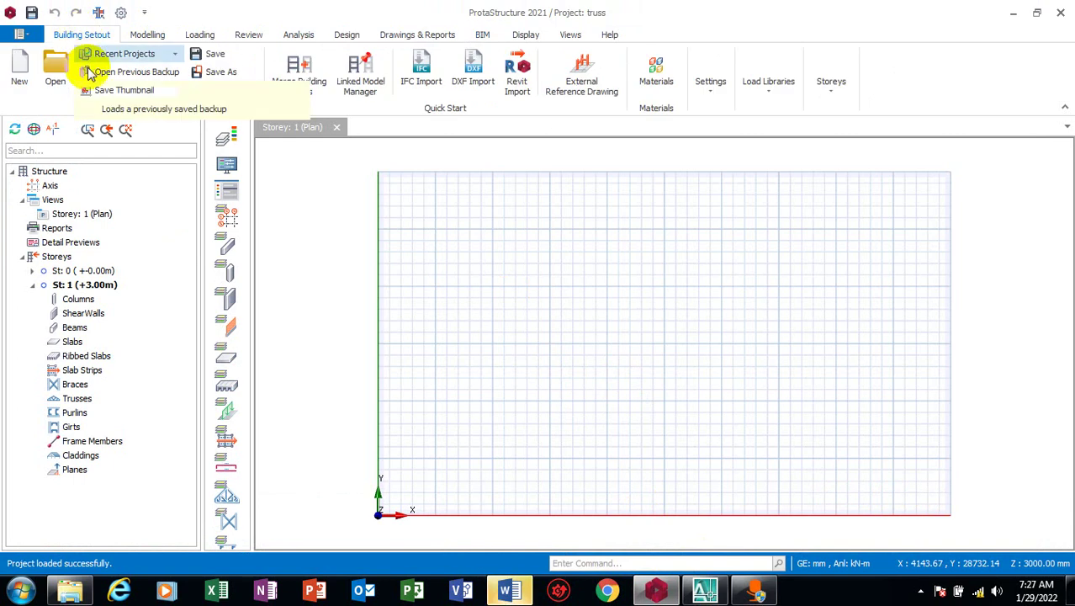
# - Generate an orthogonal axis grid on Storey 1 with 5588*7 spacing in both directions
pyautogui.click(149, 37)
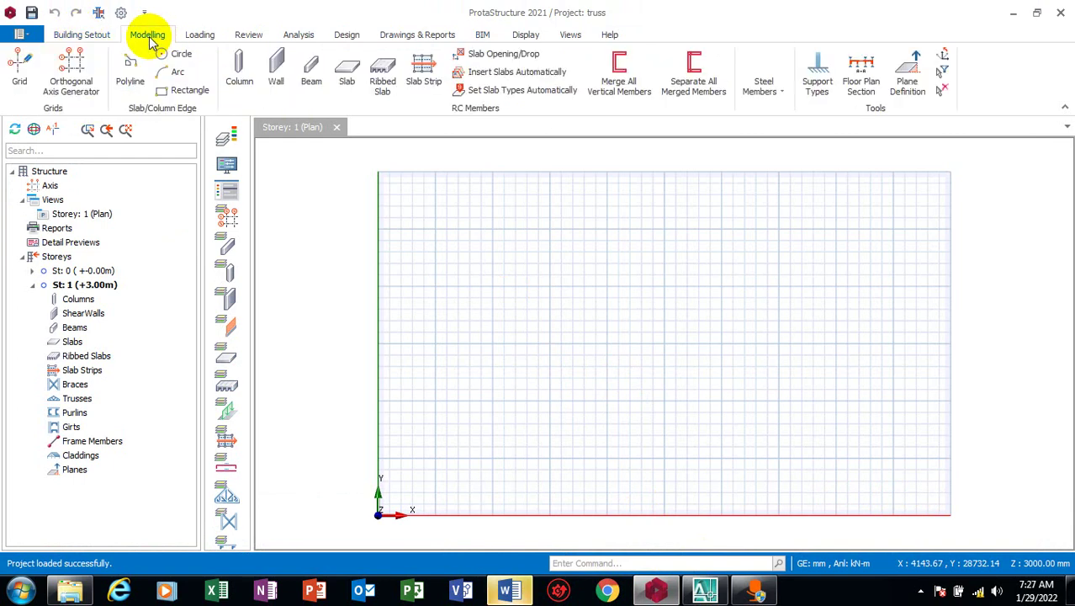
pyautogui.click(71, 72)
pyautogui.click(608, 358)
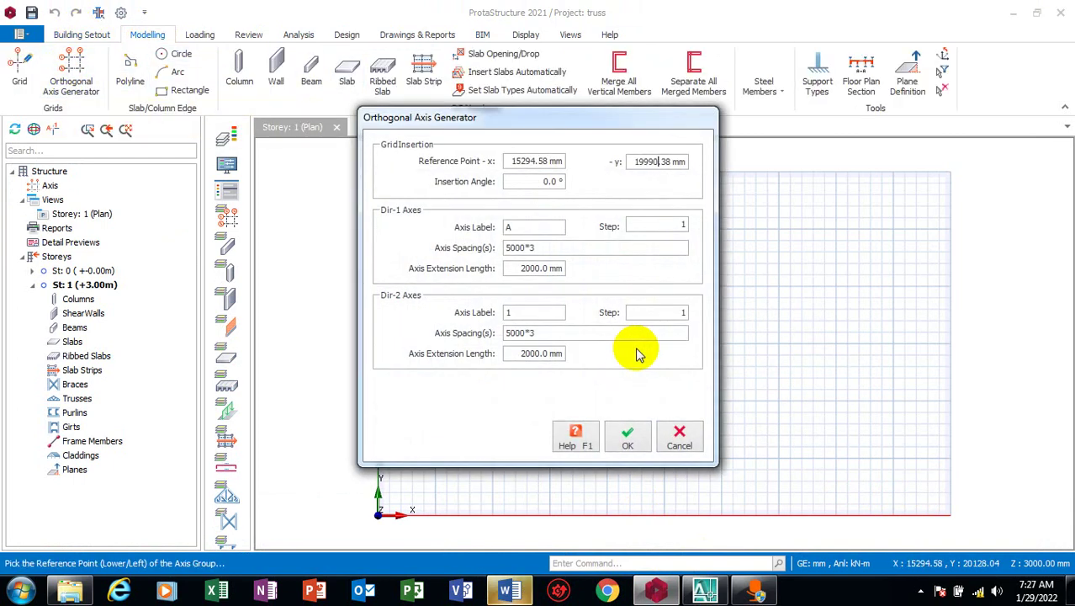
pyautogui.click(513, 247)
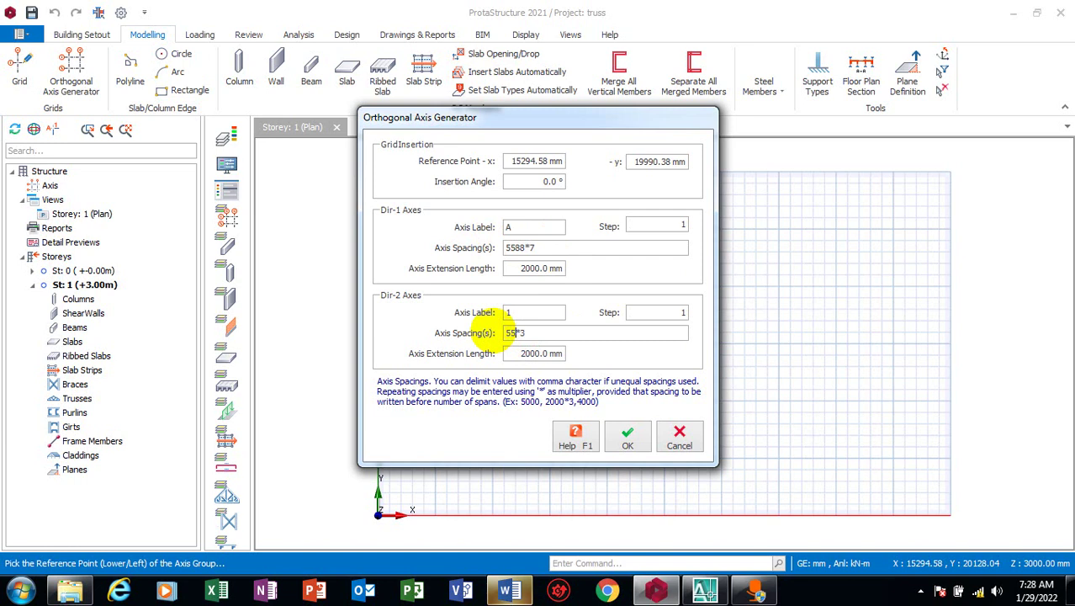
pyautogui.click(526, 333)
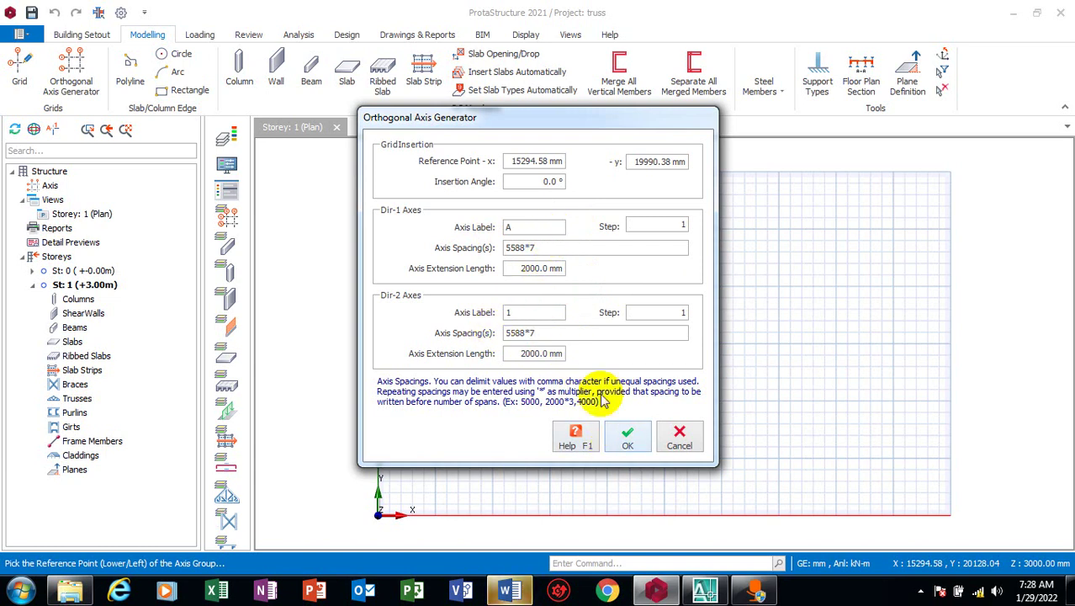
pyautogui.click(628, 441)
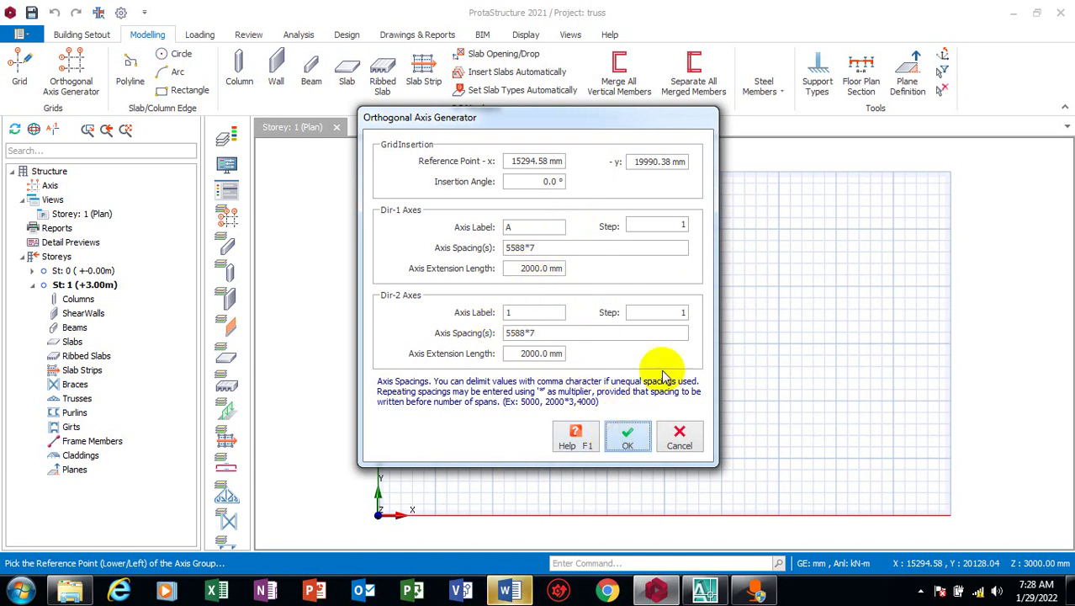
# - Delete axis 8 from the plan, leaving axes 1–7 and A–H
pyautogui.scroll(-2, 589, 429)
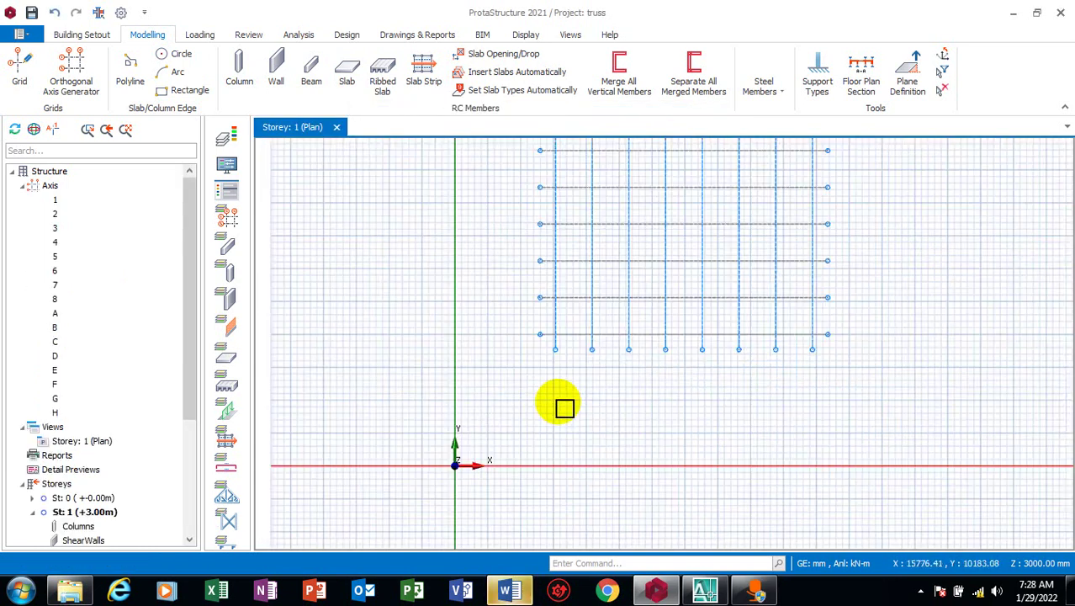
pyautogui.scroll(1, 650, 319)
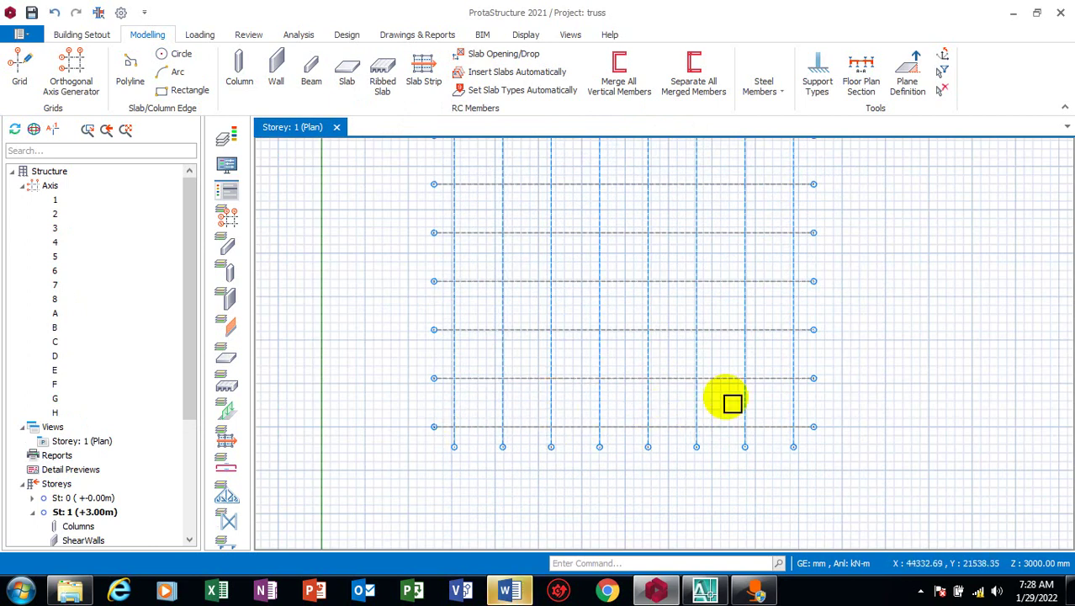
pyautogui.click(802, 412)
pyautogui.press('Delete')
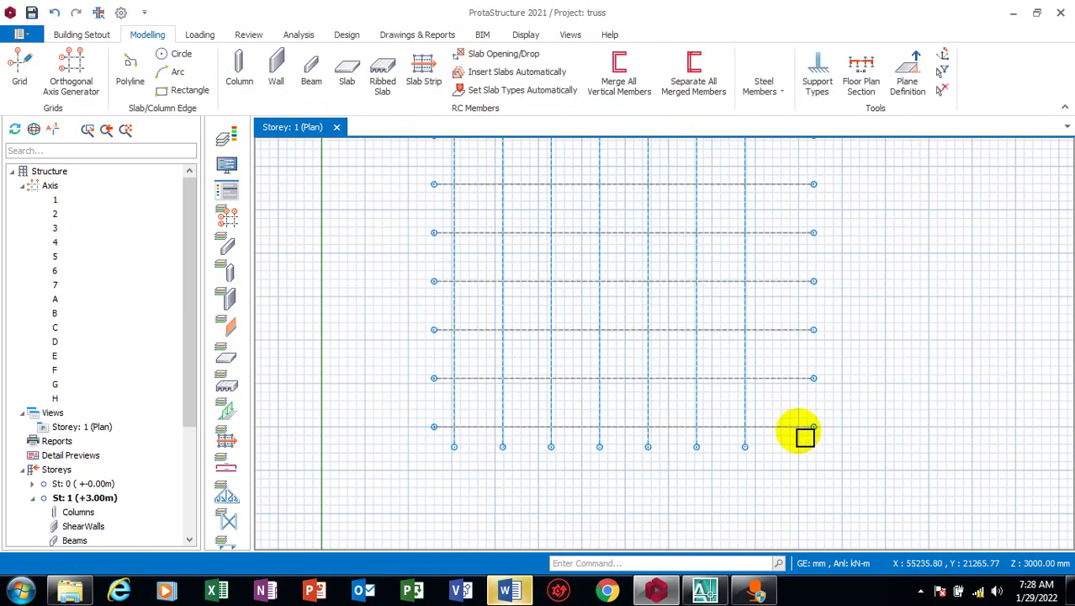
pyautogui.scroll(2, 757, 431)
pyautogui.scroll(-3, 328, 415)
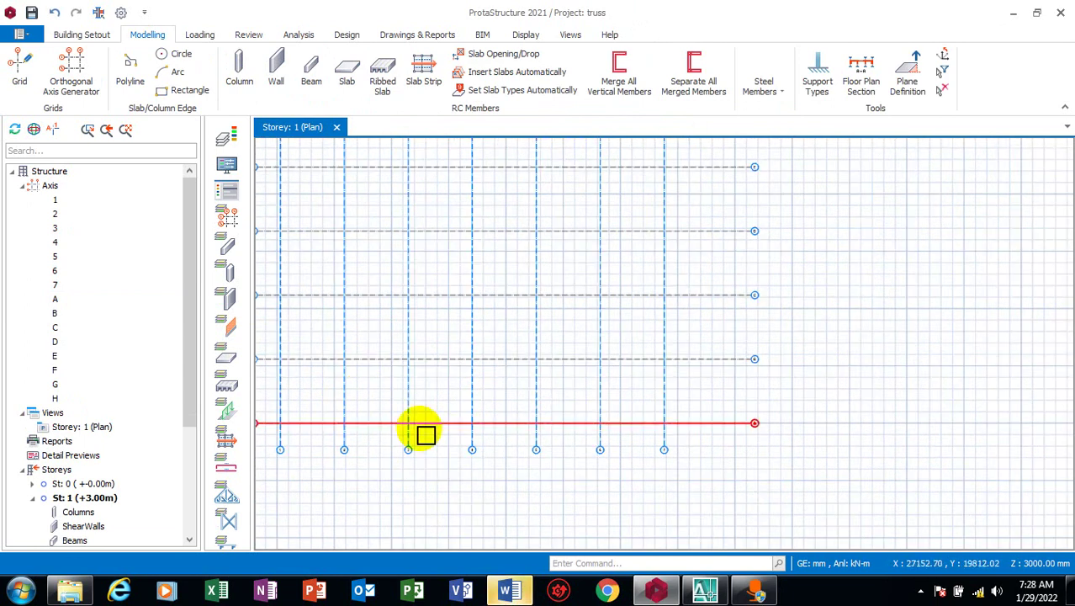
pyautogui.scroll(1, 434, 404)
pyautogui.scroll(-1, 417, 446)
pyautogui.scroll(1, 323, 479)
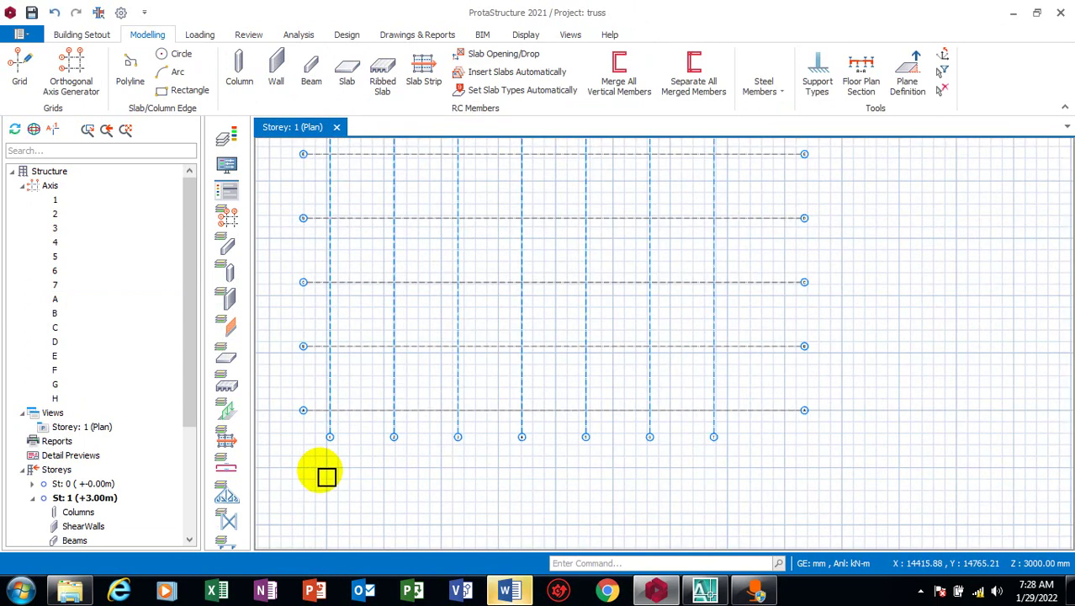
pyautogui.scroll(-3, 336, 477)
pyautogui.scroll(1, 332, 451)
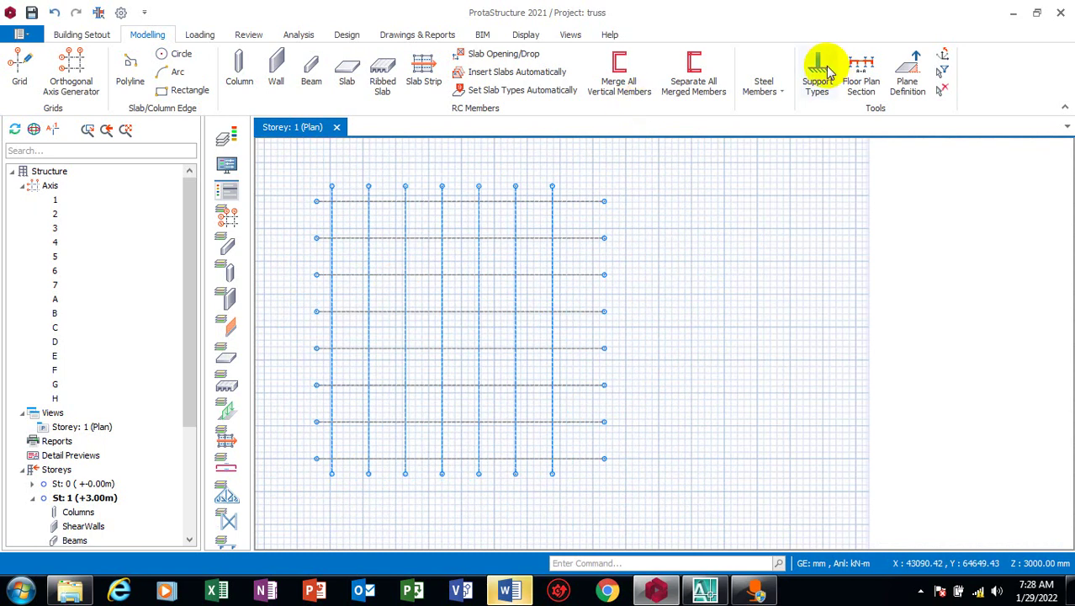
# - Place steel columns at all 56 grid intersections, then collapse the Axis and column tree nodes
pyautogui.click(766, 84)
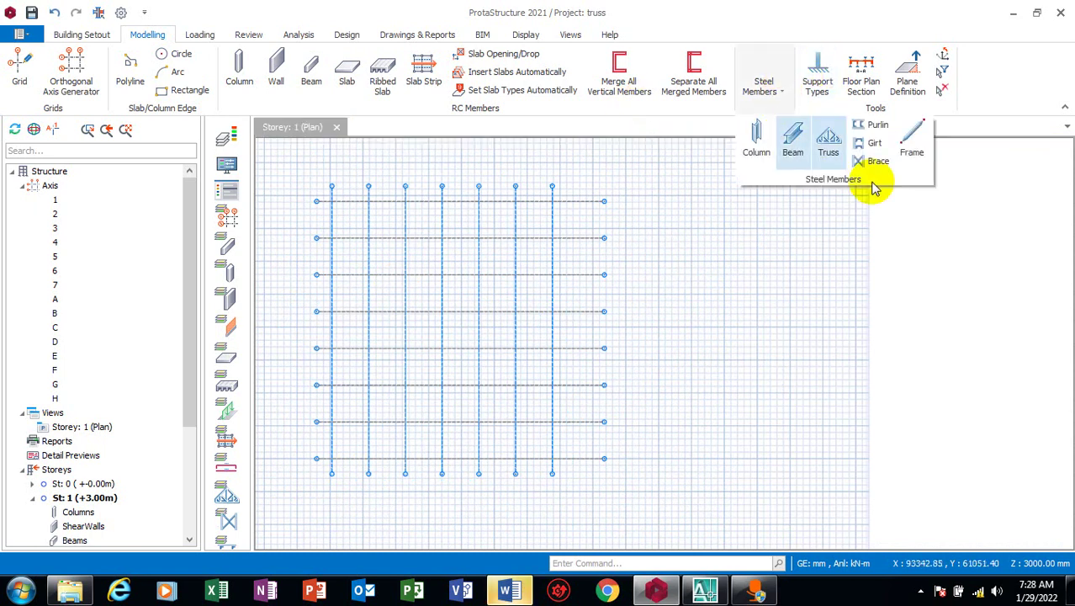
pyautogui.click(757, 139)
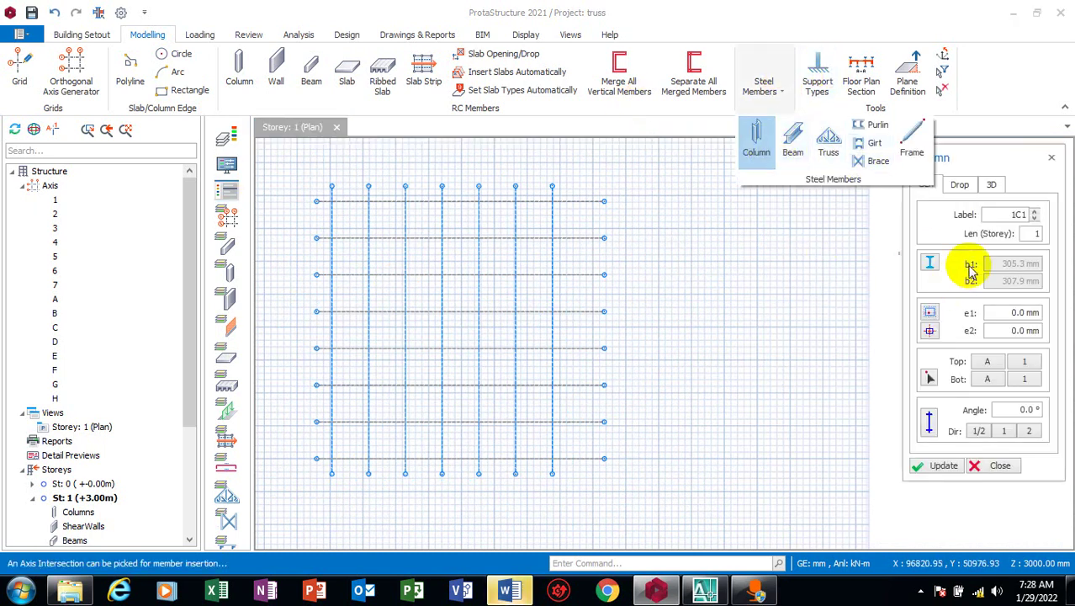
pyautogui.moveTo(313, 173); pyautogui.dragTo(580, 468)
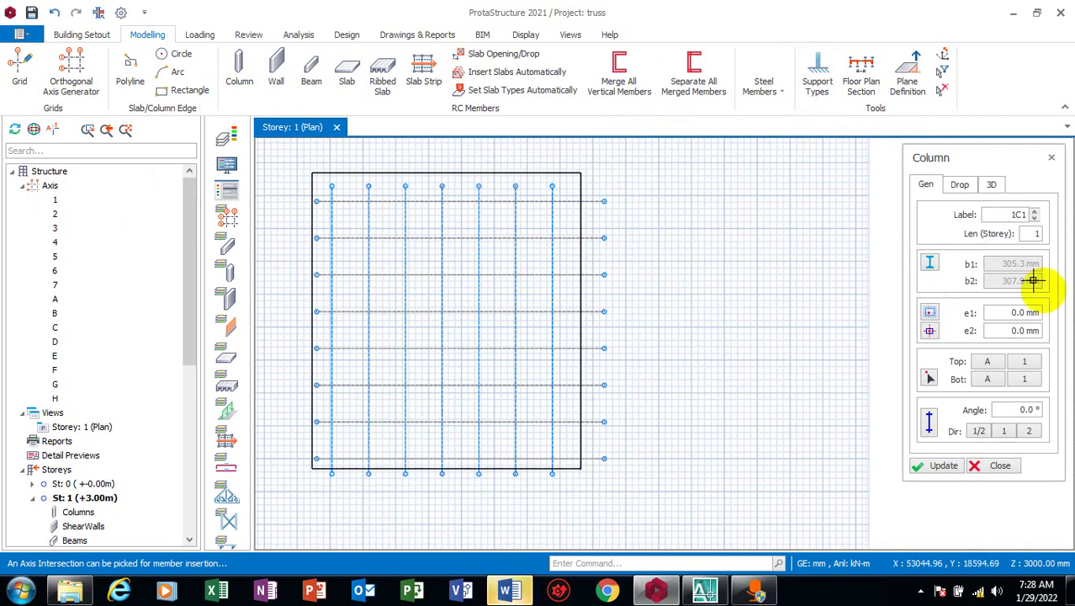
pyautogui.click(1007, 276)
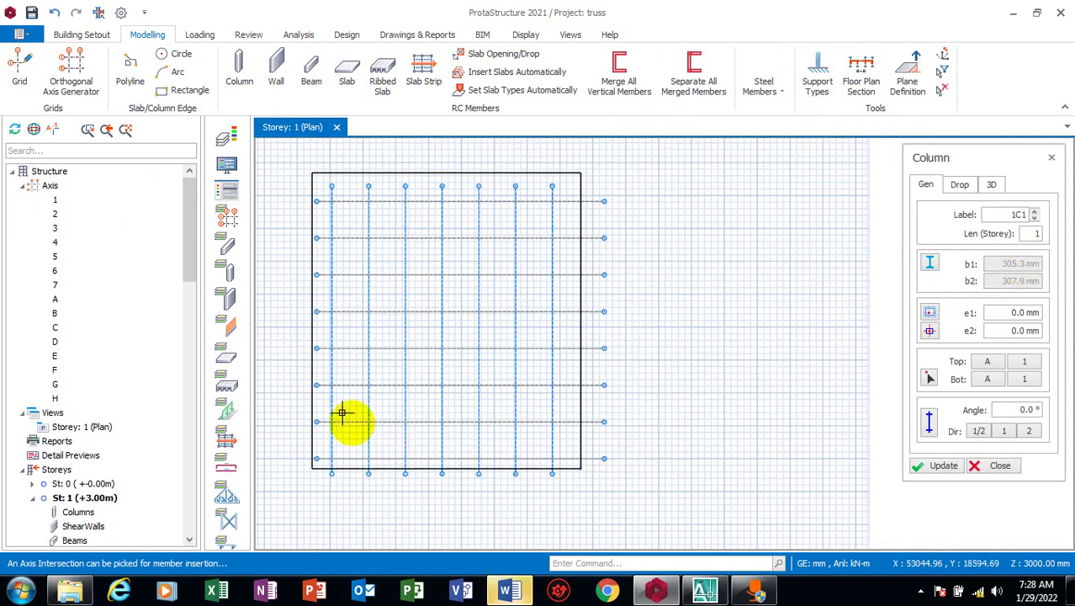
pyautogui.click(397, 429)
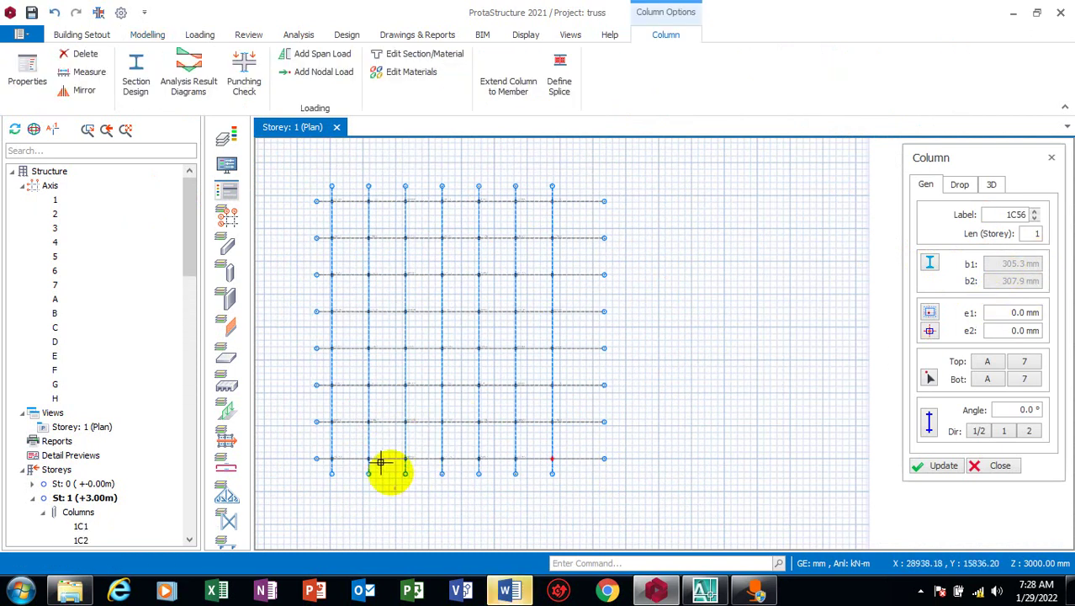
pyautogui.click(21, 188)
pyautogui.click(43, 301)
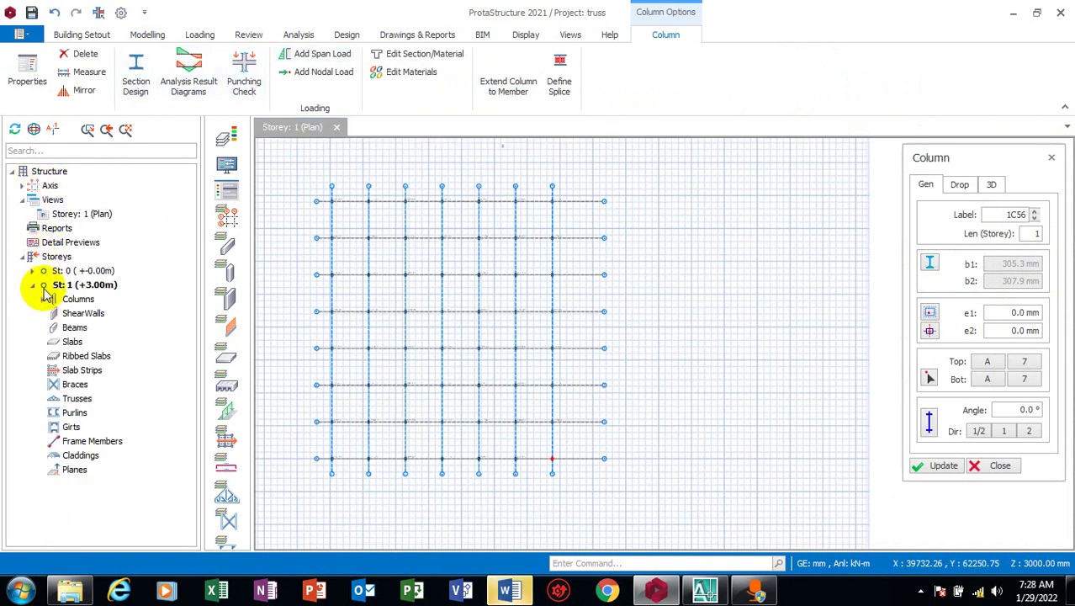
# - Add a 3D Physical Model view of Storey 1 and tile it vertically beside the plan
pyautogui.rightClick(55, 202)
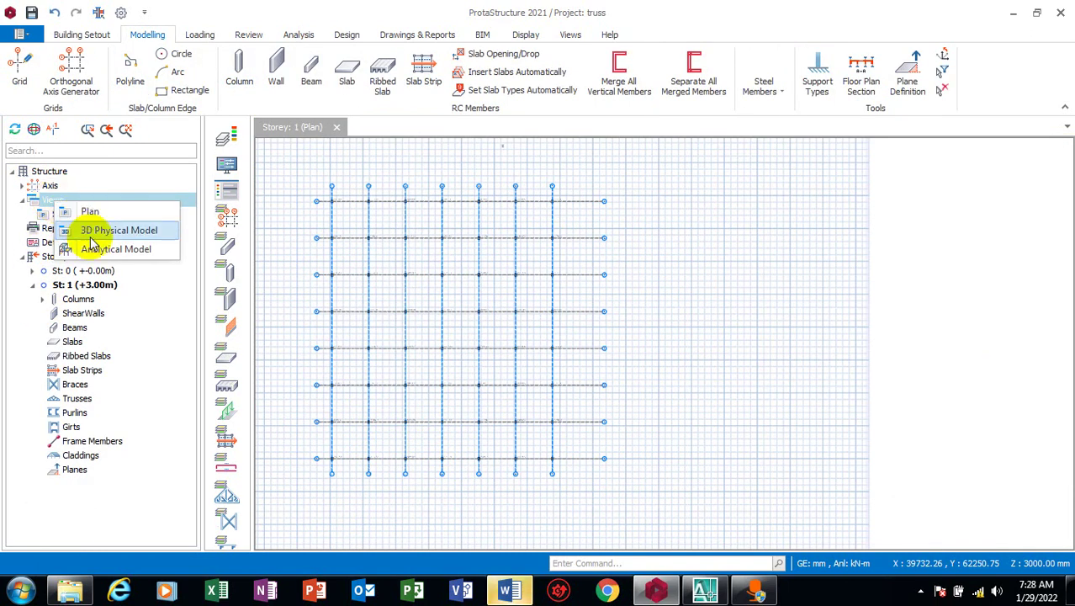
pyautogui.click(91, 230)
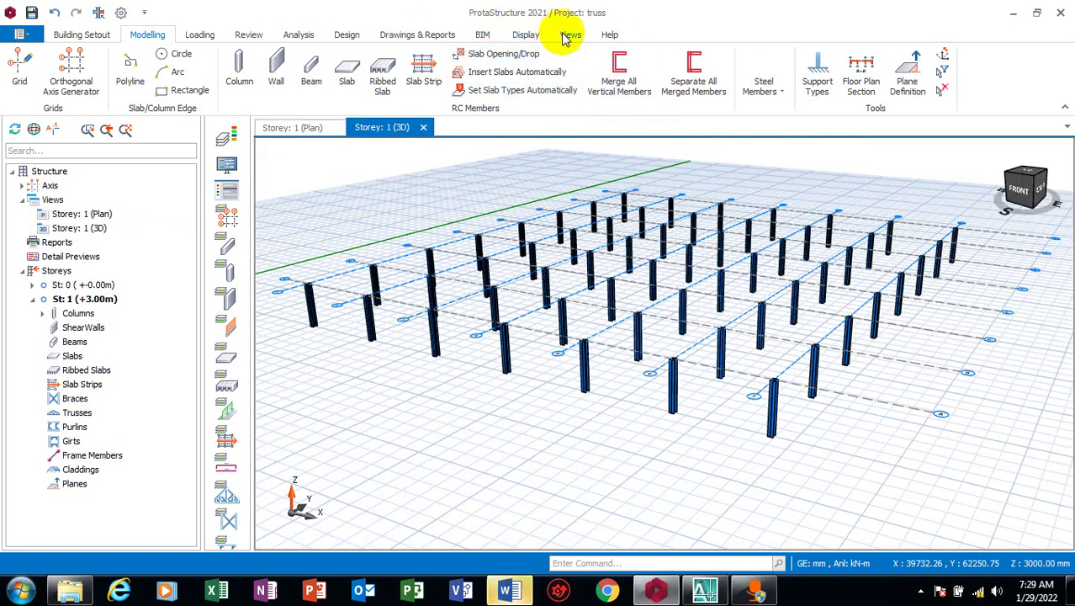
pyautogui.click(570, 35)
pyautogui.click(127, 69)
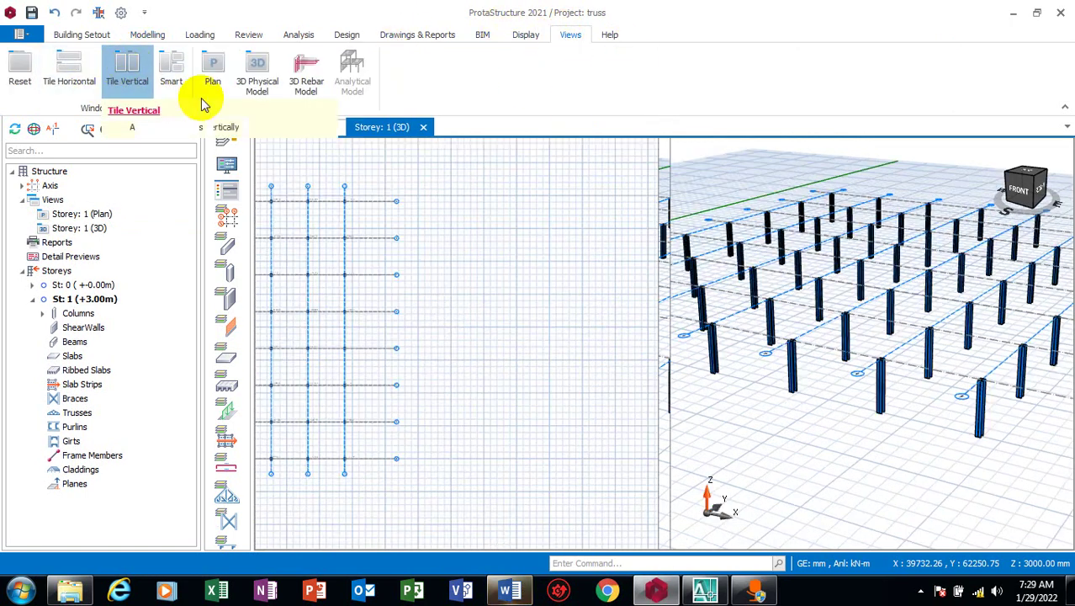
pyautogui.click(495, 313)
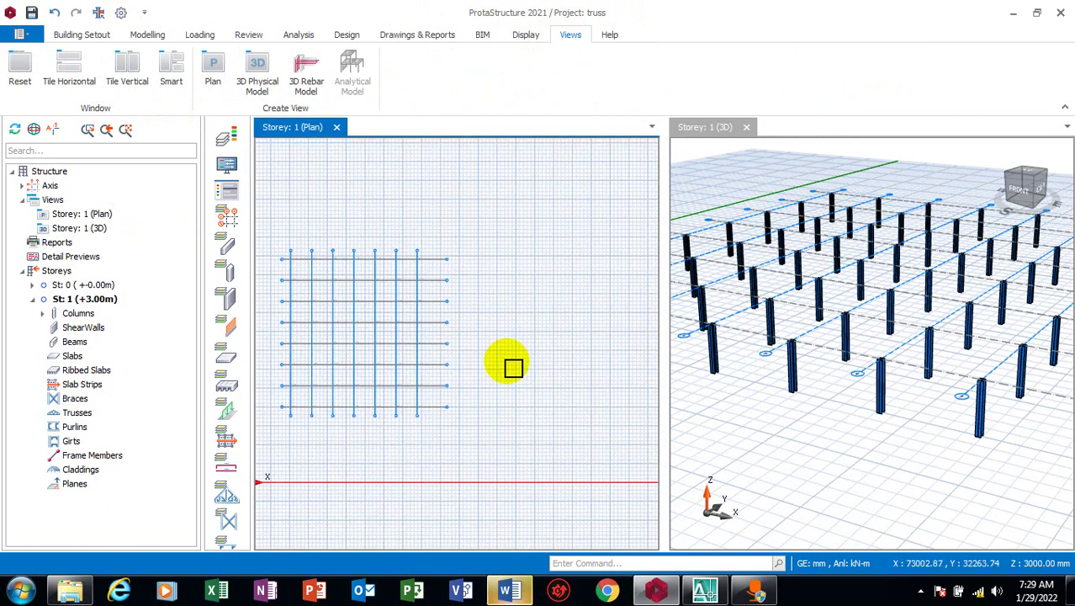
pyautogui.scroll(-2, 513, 367)
pyautogui.scroll(-5, 768, 380)
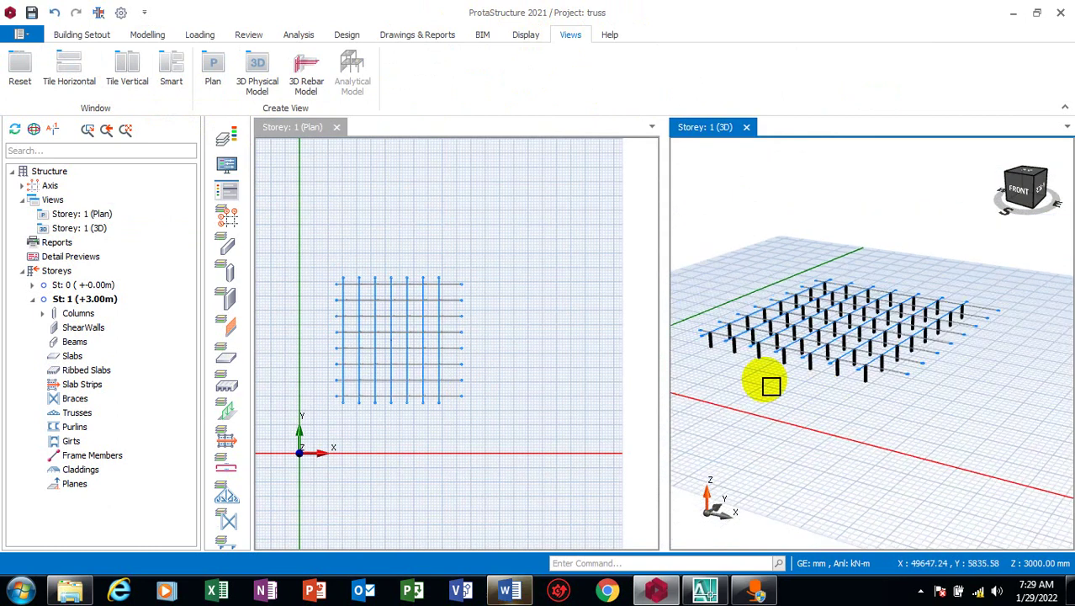
pyautogui.scroll(2, 740, 366)
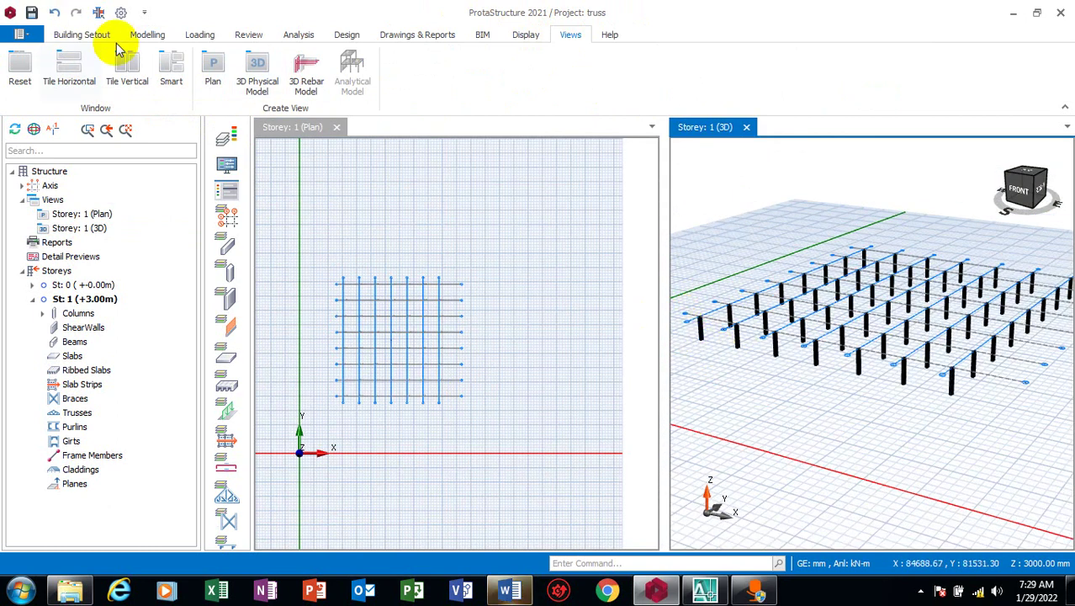
# - Start a steel truss between two column-top axis intersections picked in the 3D view
pyautogui.click(147, 34)
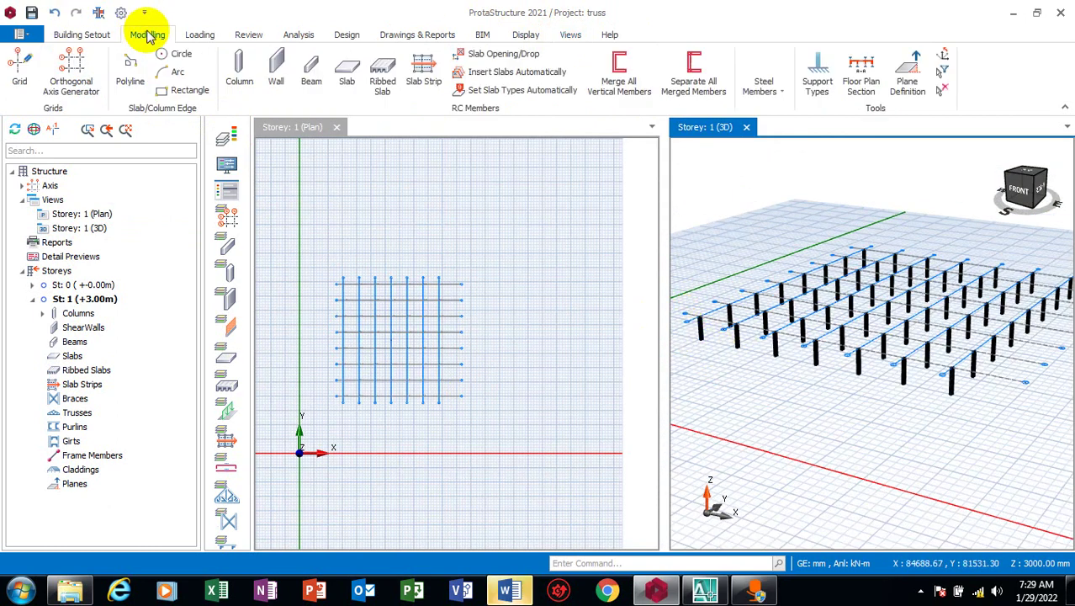
pyautogui.click(775, 98)
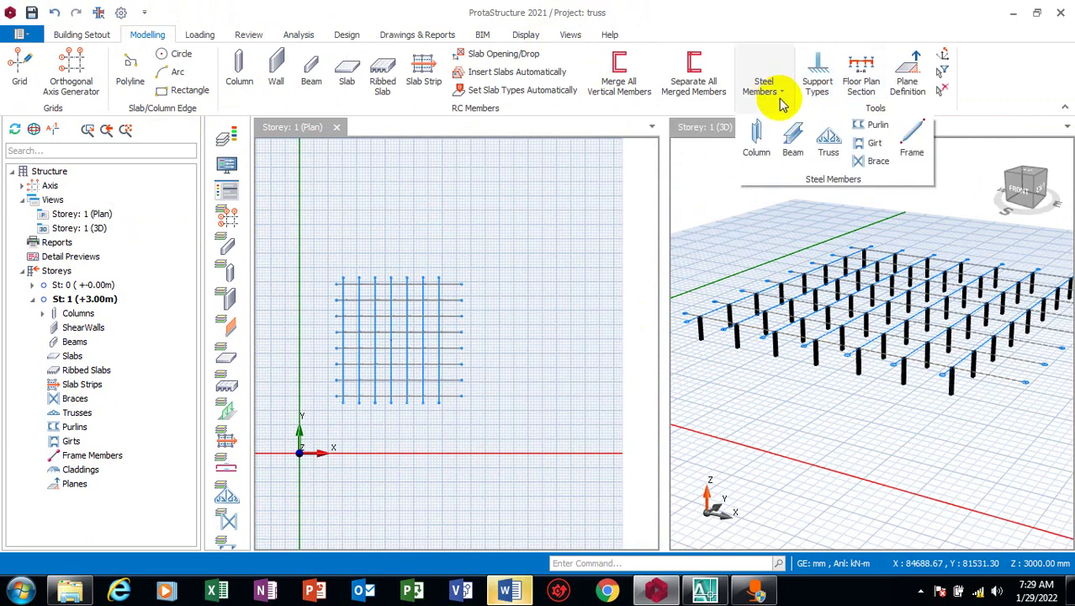
pyautogui.click(830, 140)
pyautogui.click(690, 301)
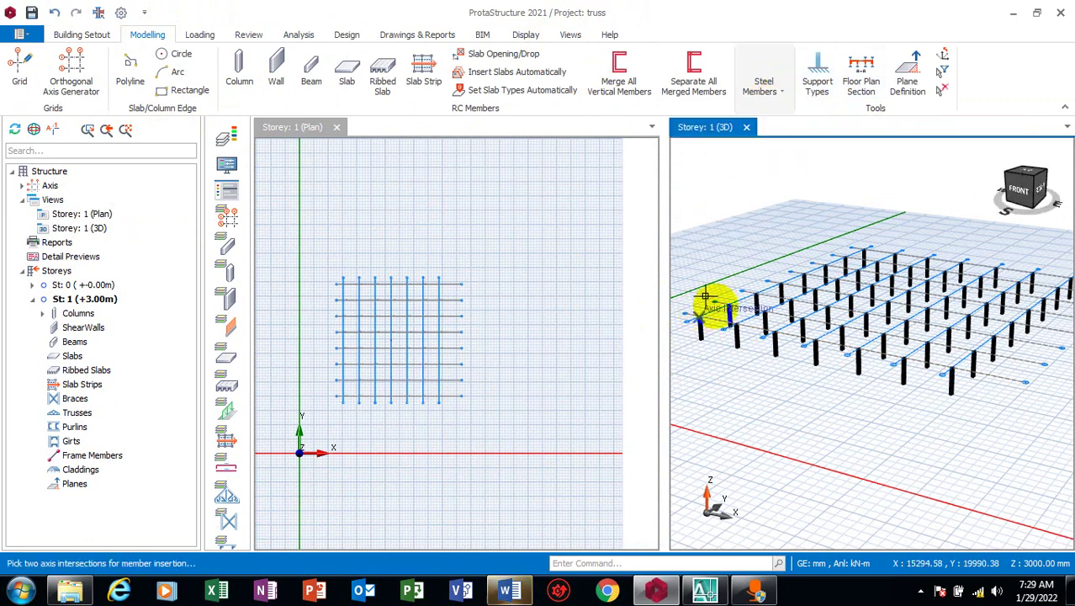
pyautogui.scroll(3, 936, 355)
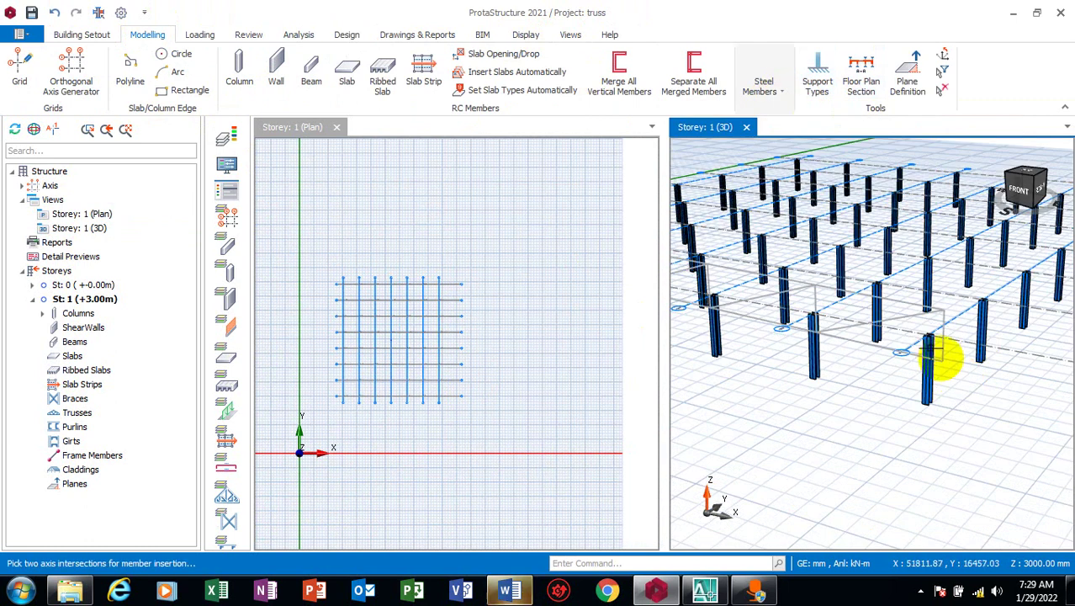
pyautogui.scroll(2, 918, 320)
pyautogui.click(919, 326)
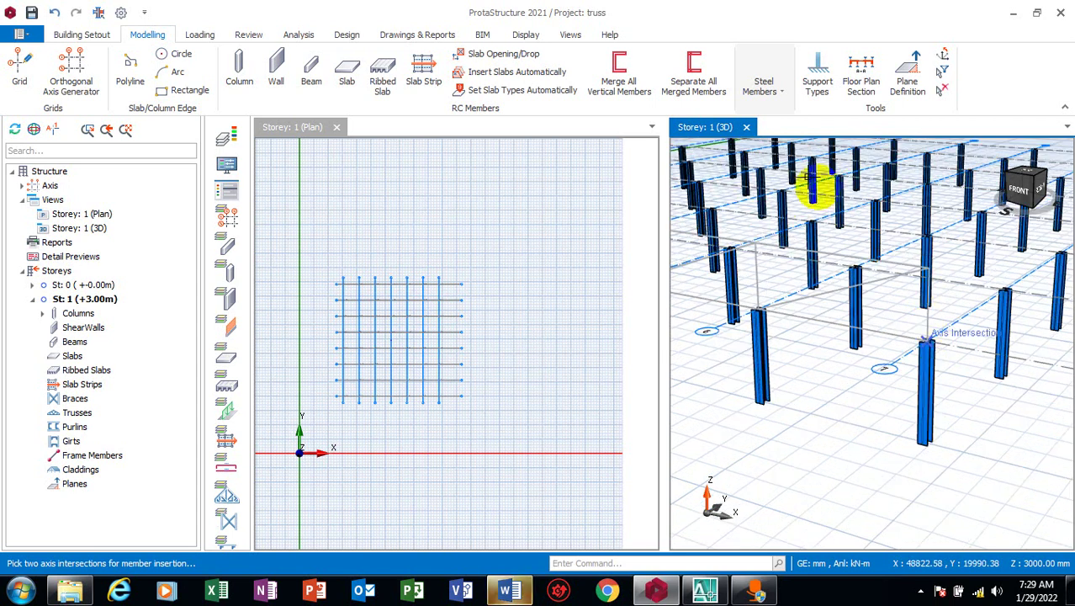
pyautogui.click(893, 345)
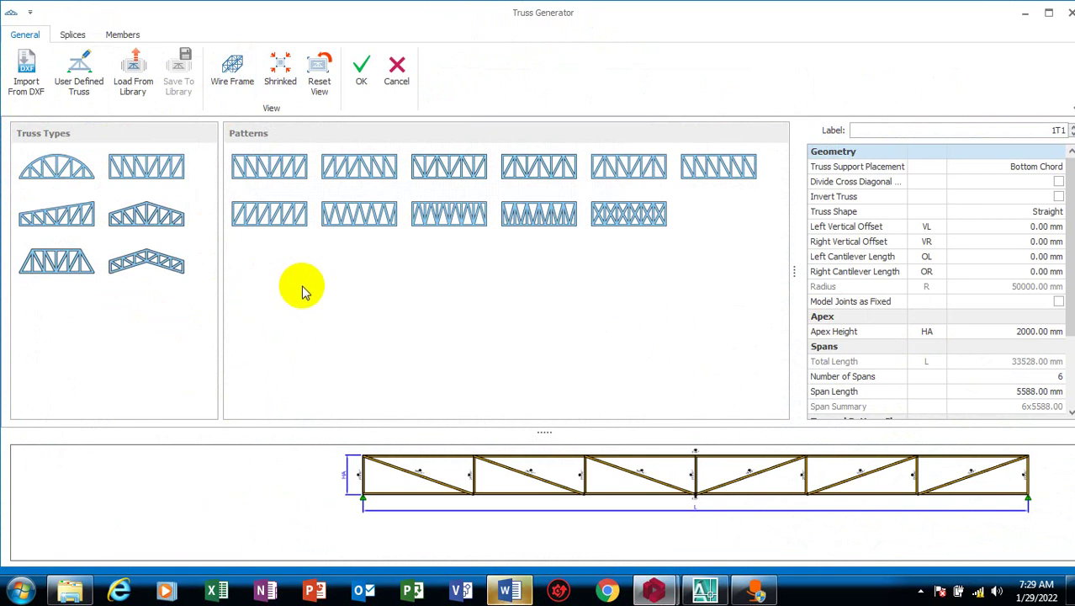
# - Choose Import From DXF in Truss Generator and browse the DWG folder
pyautogui.click(32, 89)
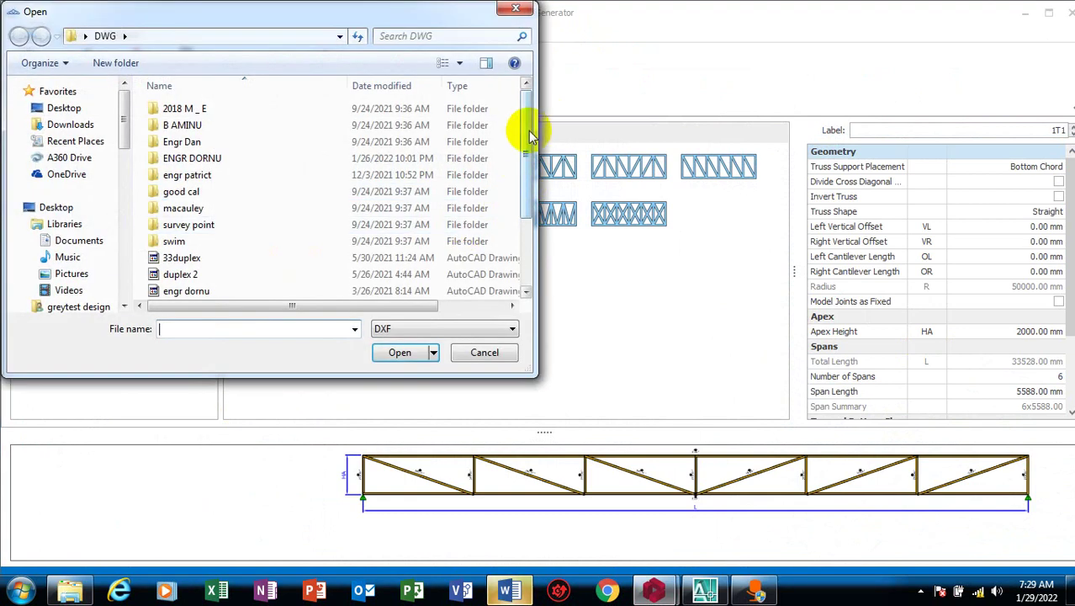
pyautogui.moveTo(529, 135); pyautogui.dragTo(524, 217)
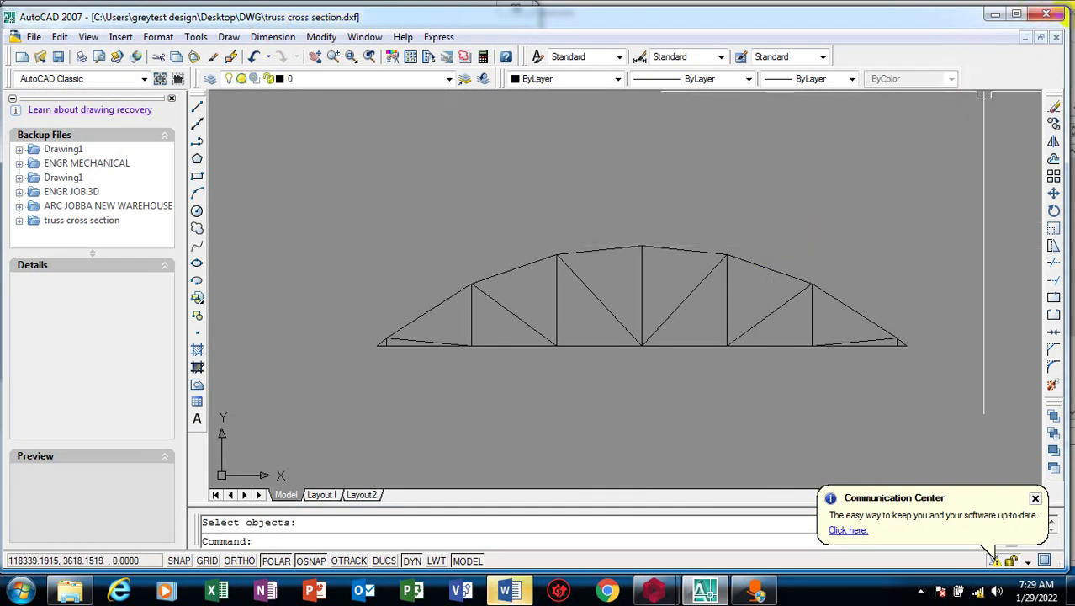
# - Close the AutoCAD drawing, saving it over truss cross section.dxf as AutoCAD 2007 DXF
pyautogui.click(1049, 16)
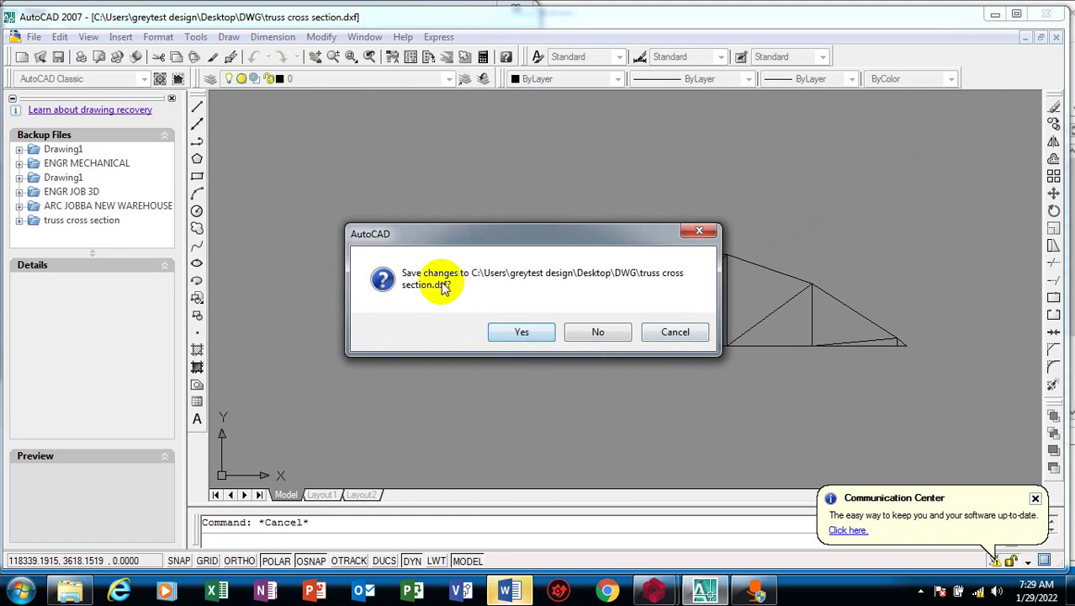
pyautogui.click(518, 337)
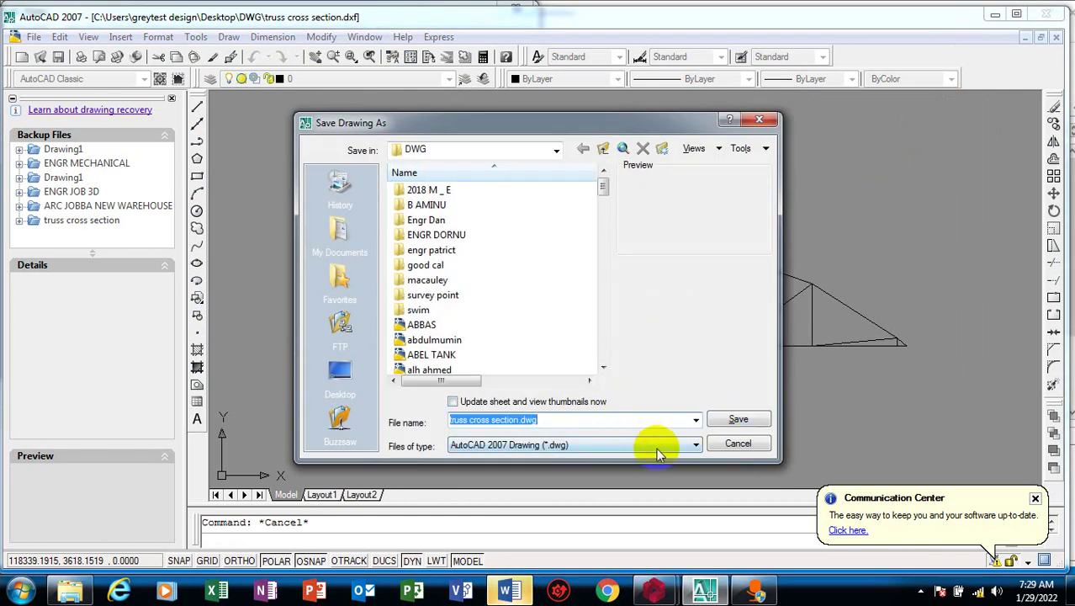
pyautogui.click(656, 448)
pyautogui.click(526, 520)
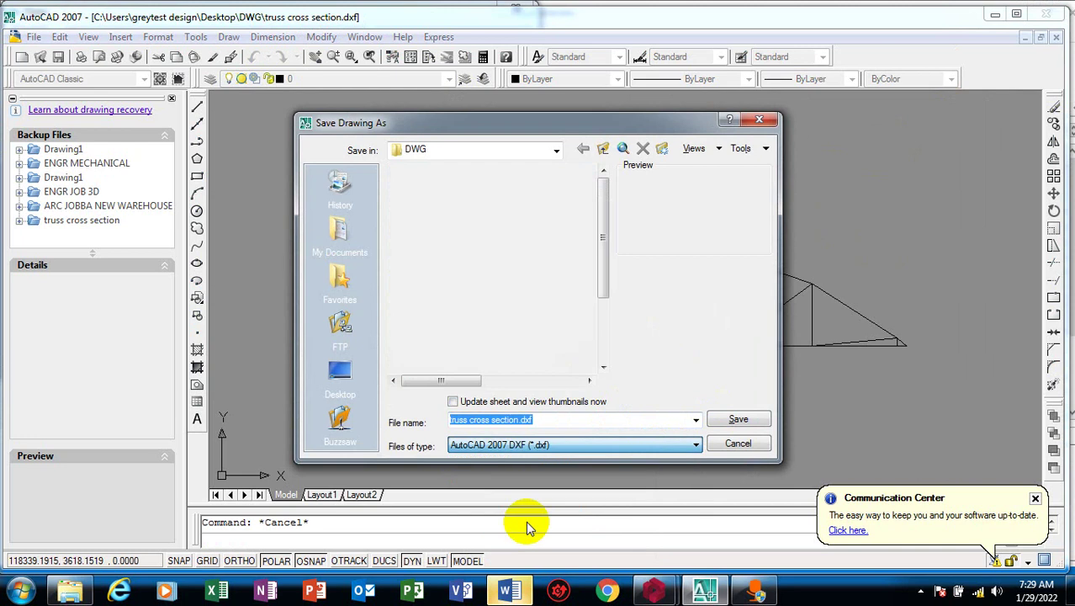
pyautogui.click(736, 419)
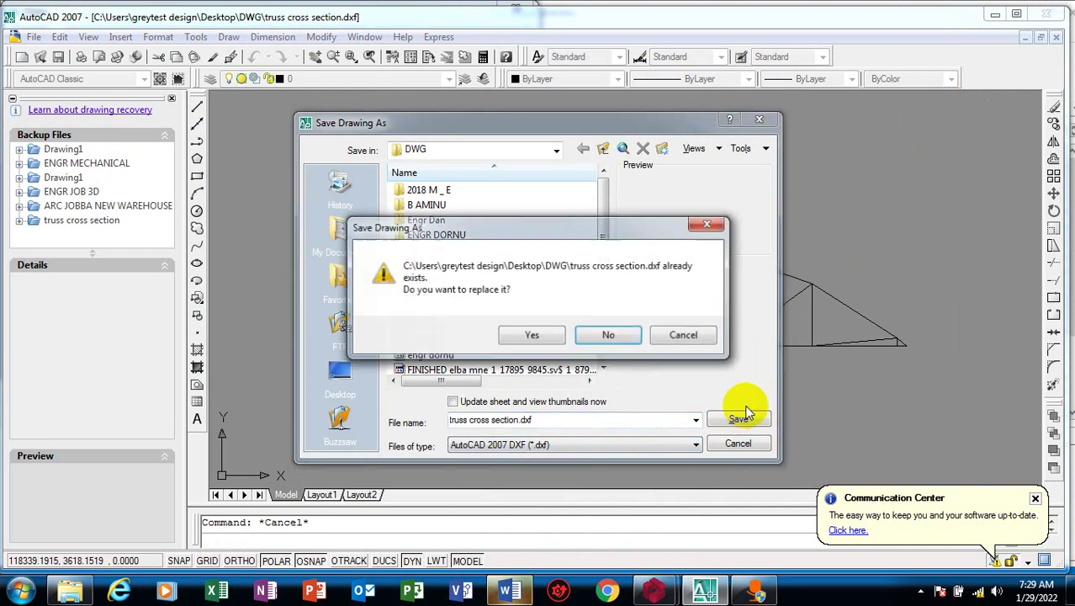
pyautogui.click(551, 330)
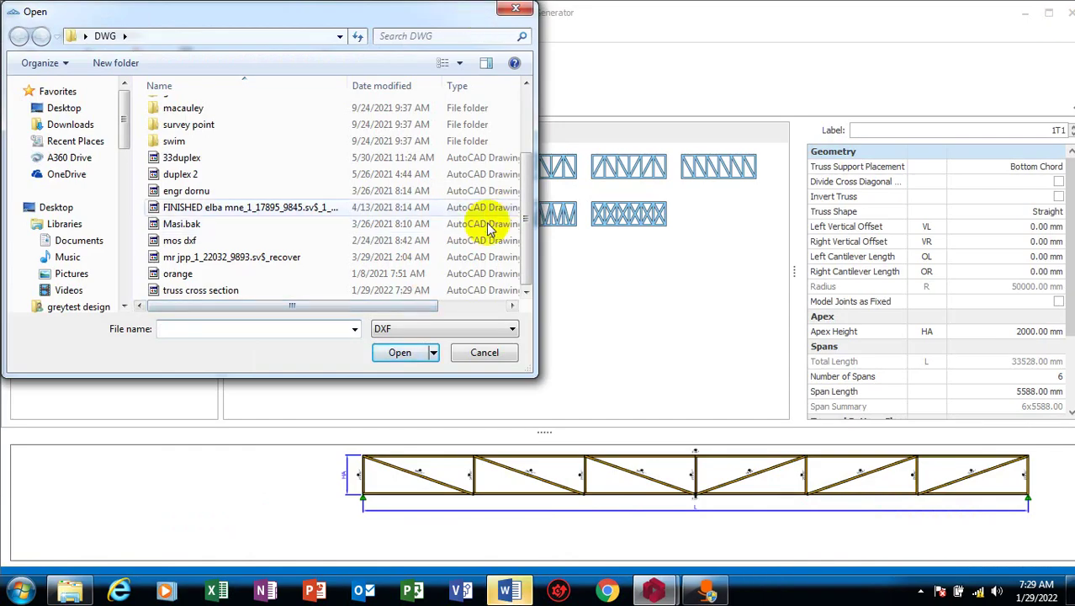
# - Open truss cross section.dxf in the Import Truss From DXF window
pyautogui.click(319, 290)
pyautogui.click(401, 352)
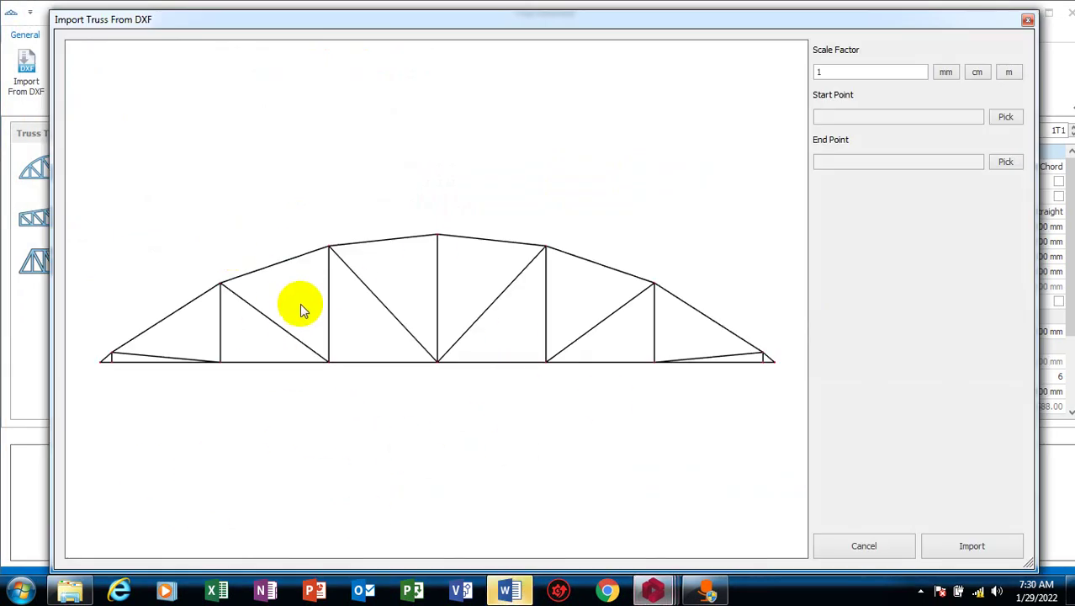
pyautogui.scroll(4, 358, 346)
pyautogui.scroll(-4, 257, 360)
pyautogui.scroll(5, 155, 425)
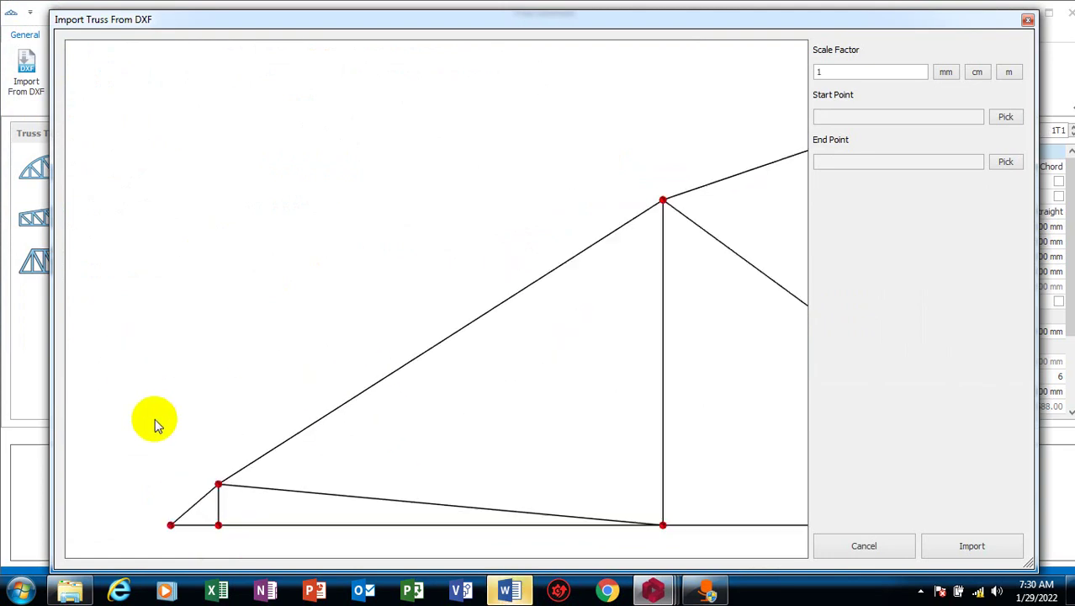
pyautogui.scroll(2, 172, 456)
pyautogui.scroll(-5, 101, 360)
pyautogui.scroll(4, 602, 304)
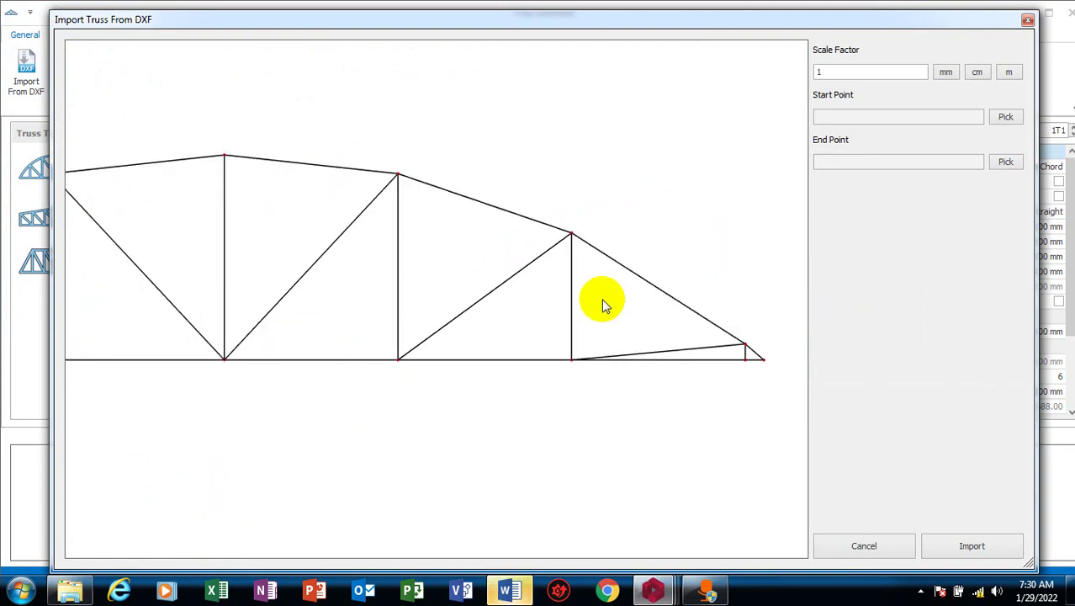
pyautogui.scroll(2, 605, 320)
pyautogui.scroll(-4, 452, 377)
pyautogui.scroll(-3, 589, 334)
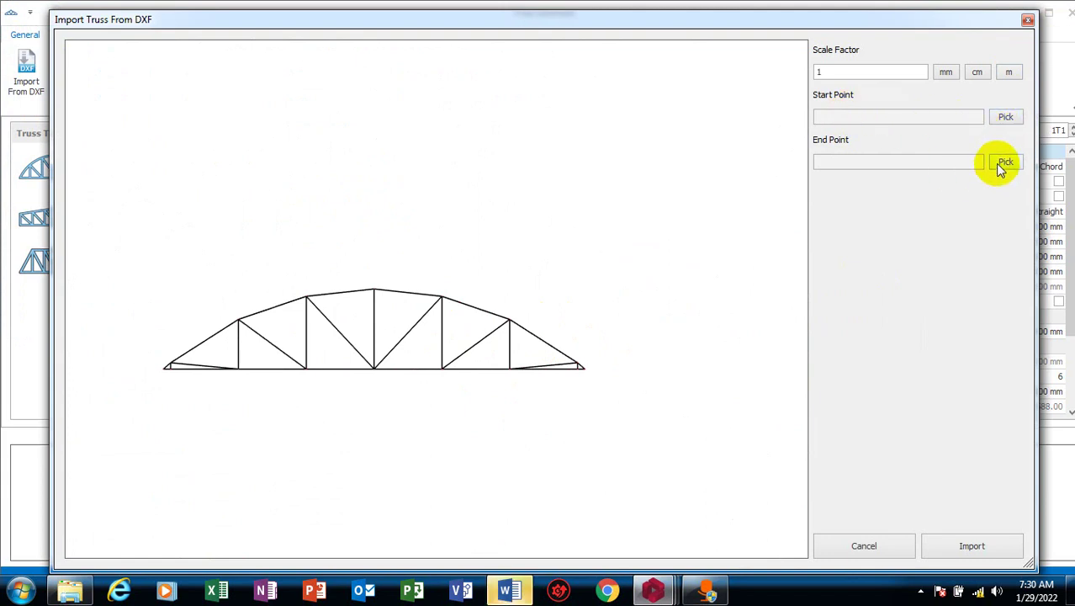
# - Set the end point on the right bottom support node and import the arched truss
pyautogui.click(1006, 120)
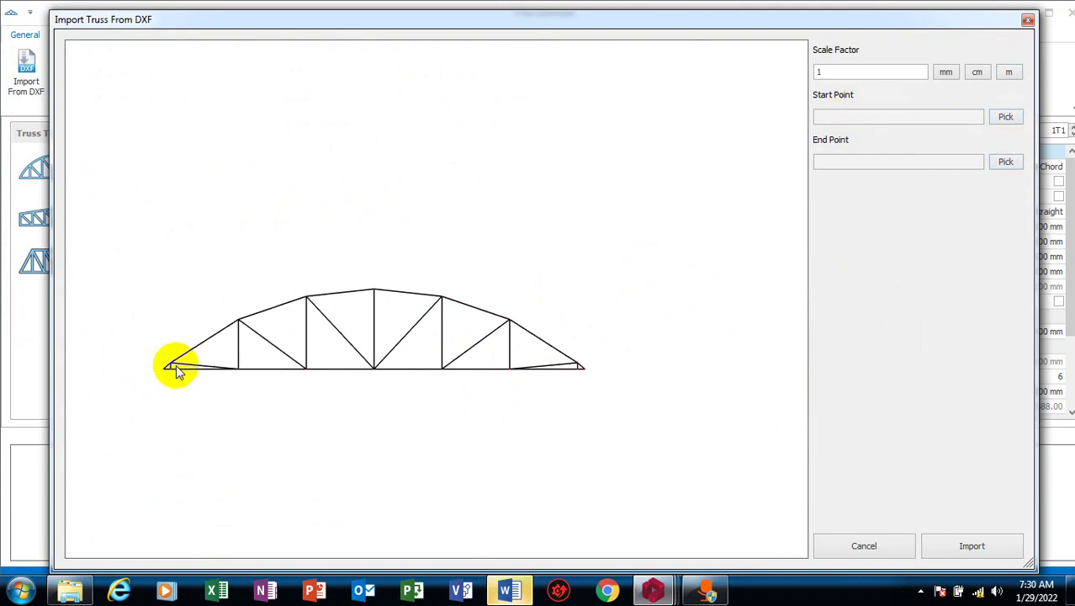
pyautogui.scroll(5, 175, 365)
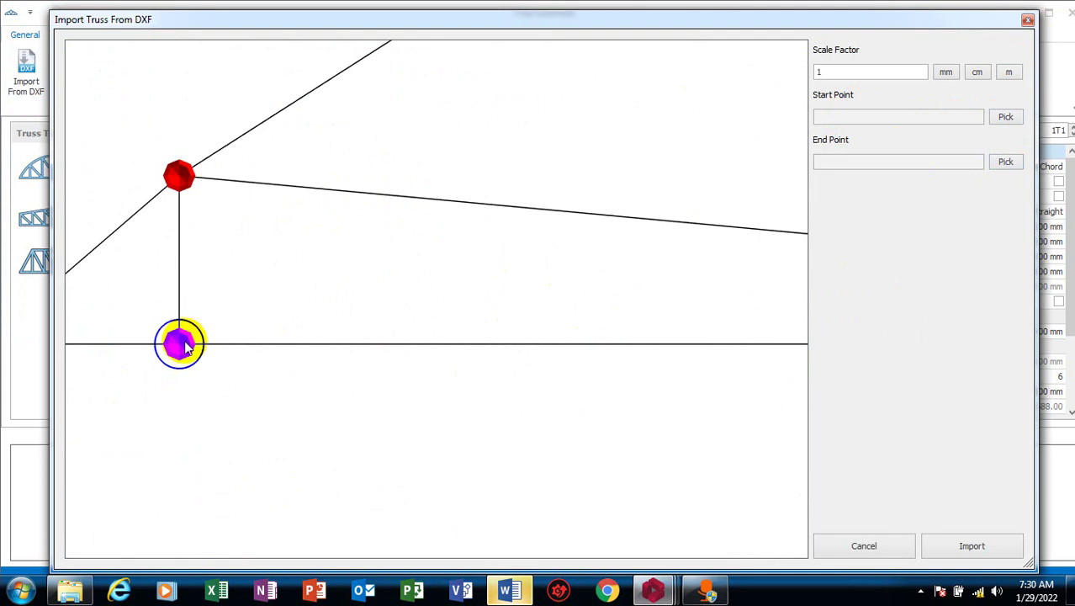
pyautogui.scroll(-8, 178, 394)
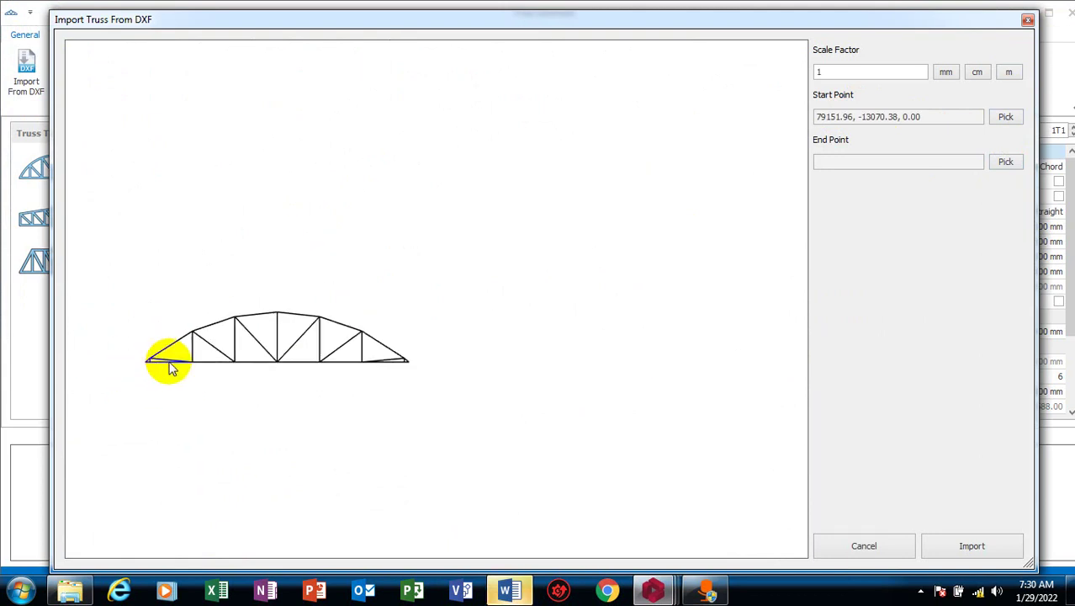
pyautogui.scroll(6, 373, 376)
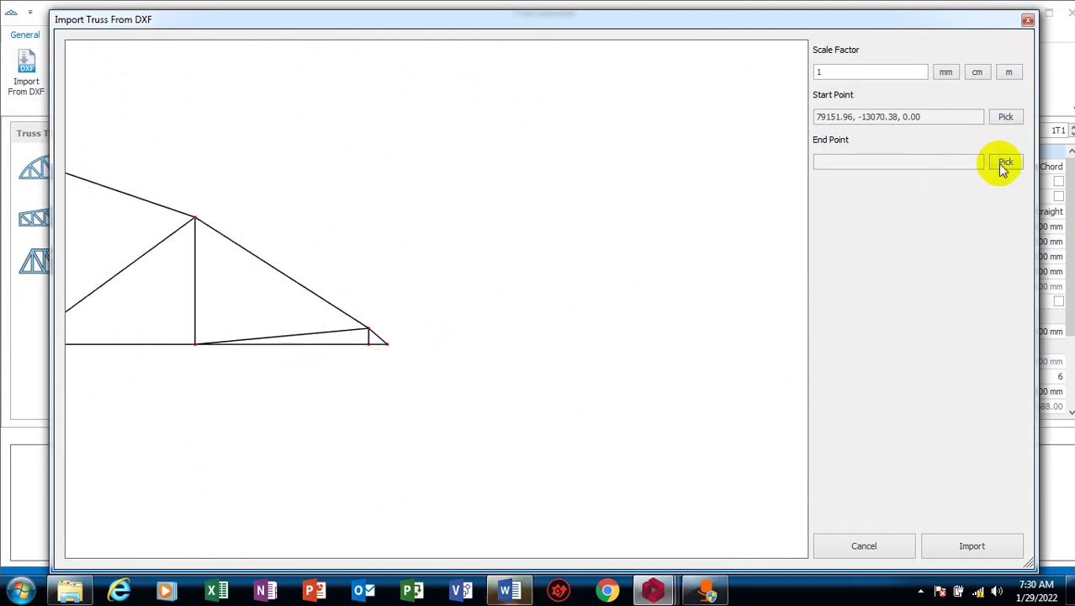
pyautogui.scroll(8, 379, 351)
pyautogui.scroll(4, 264, 296)
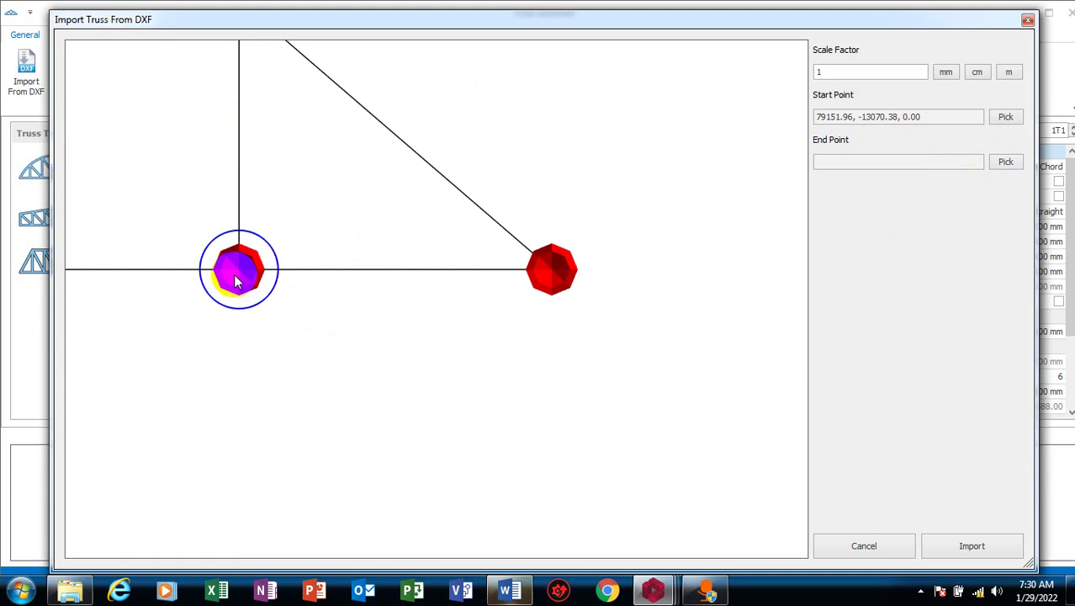
pyautogui.click(236, 265)
pyautogui.scroll(-6, 505, 270)
pyautogui.scroll(-8, 544, 282)
pyautogui.scroll(8, 615, 220)
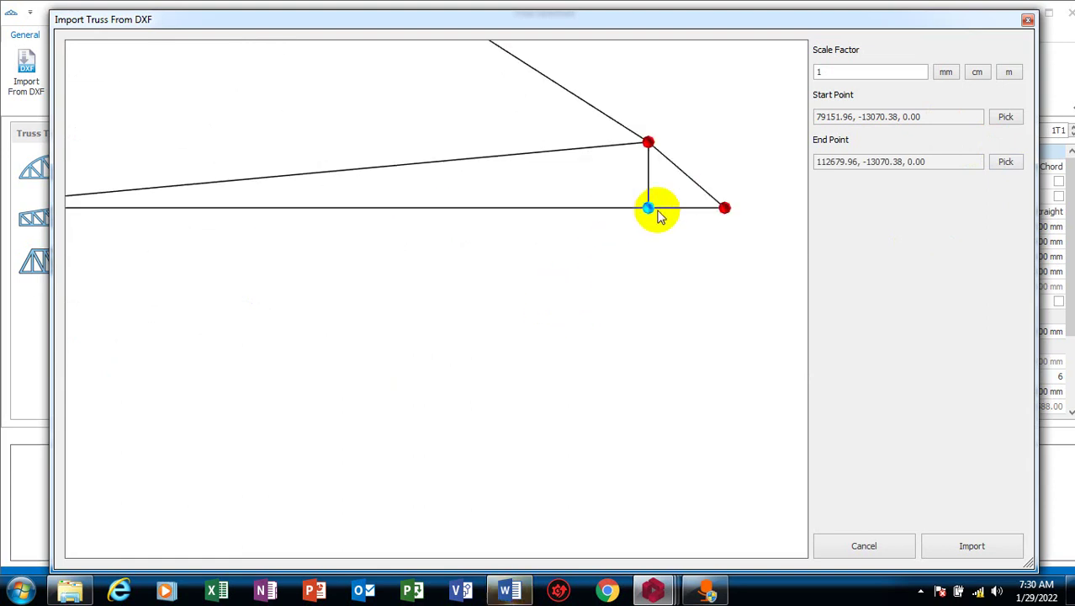
pyautogui.scroll(-4, 757, 229)
pyautogui.scroll(-6, 557, 264)
pyautogui.scroll(6, 368, 211)
pyautogui.scroll(5, 418, 259)
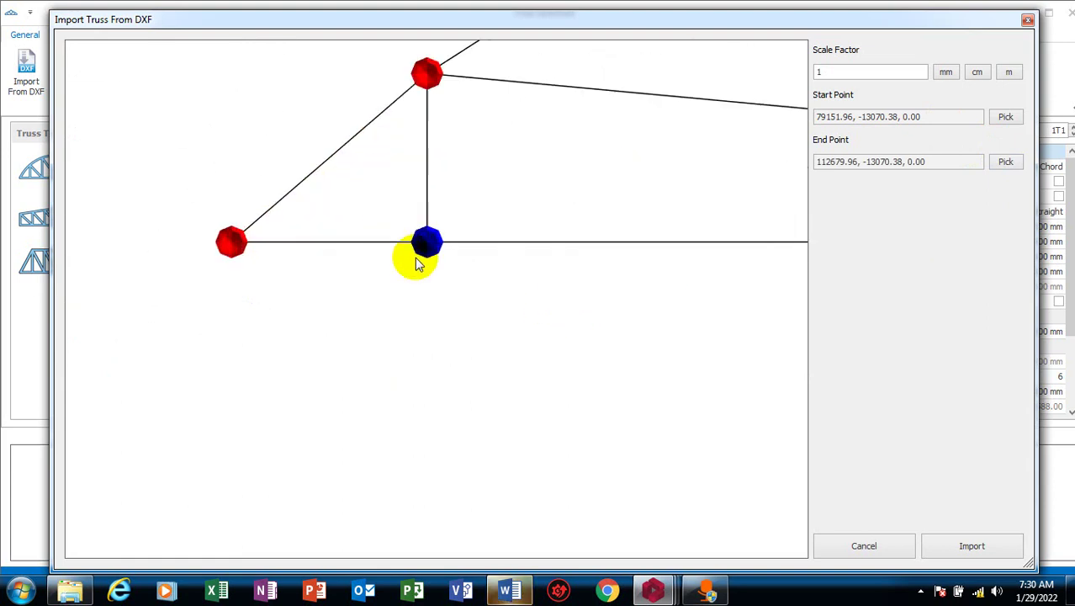
pyautogui.scroll(-6, 235, 374)
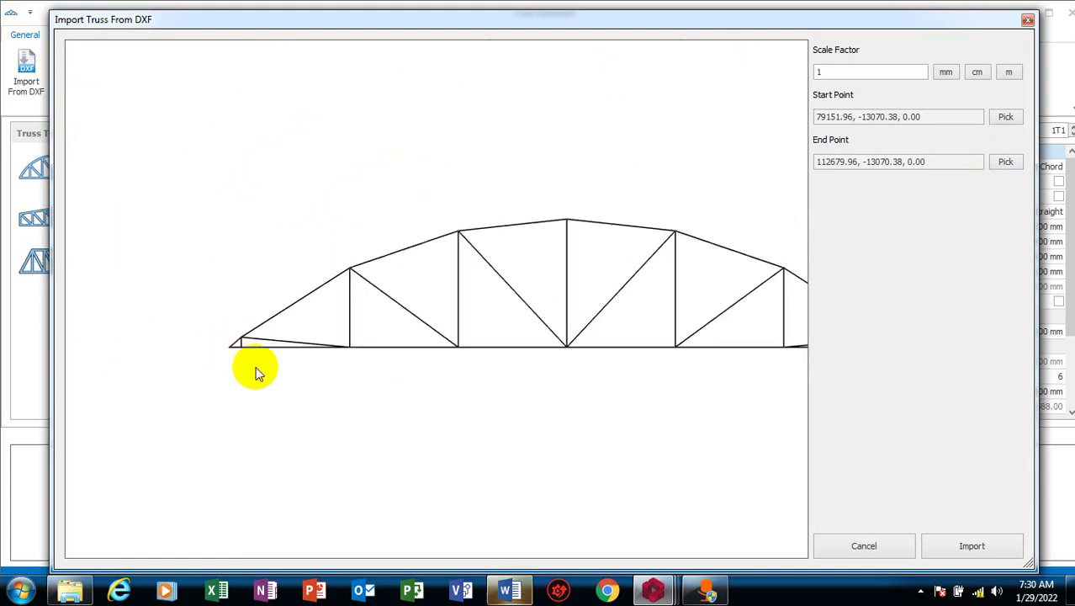
pyautogui.scroll(6, 218, 350)
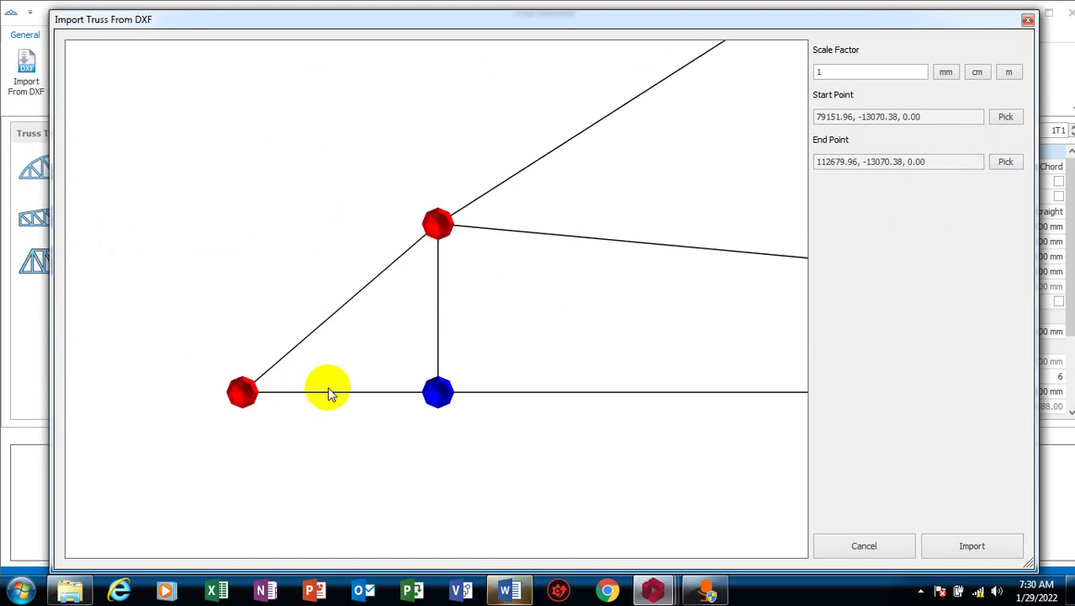
pyautogui.scroll(-6, 163, 391)
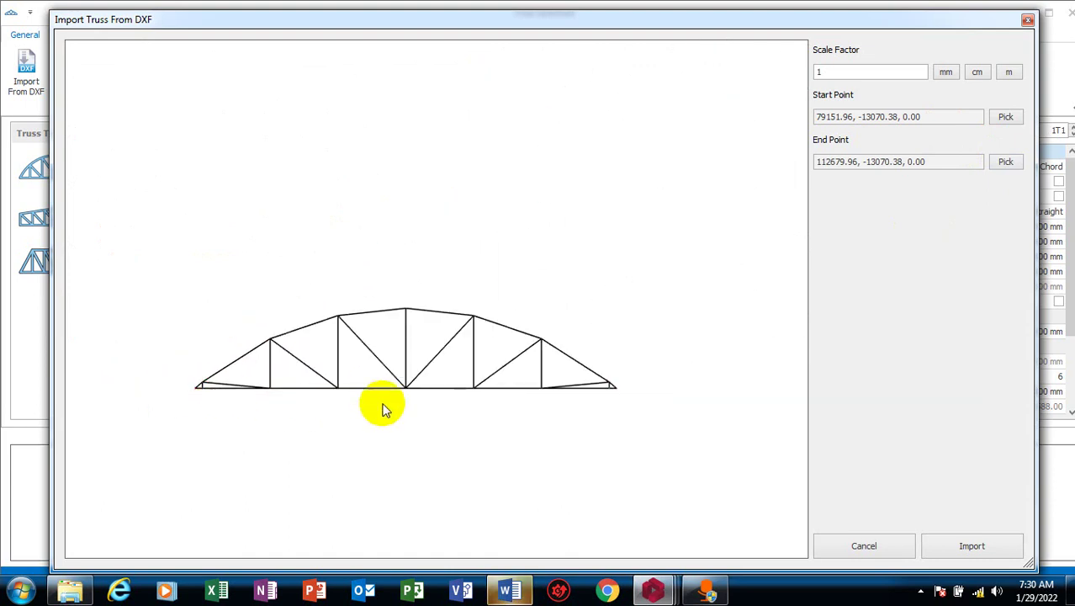
pyautogui.click(972, 546)
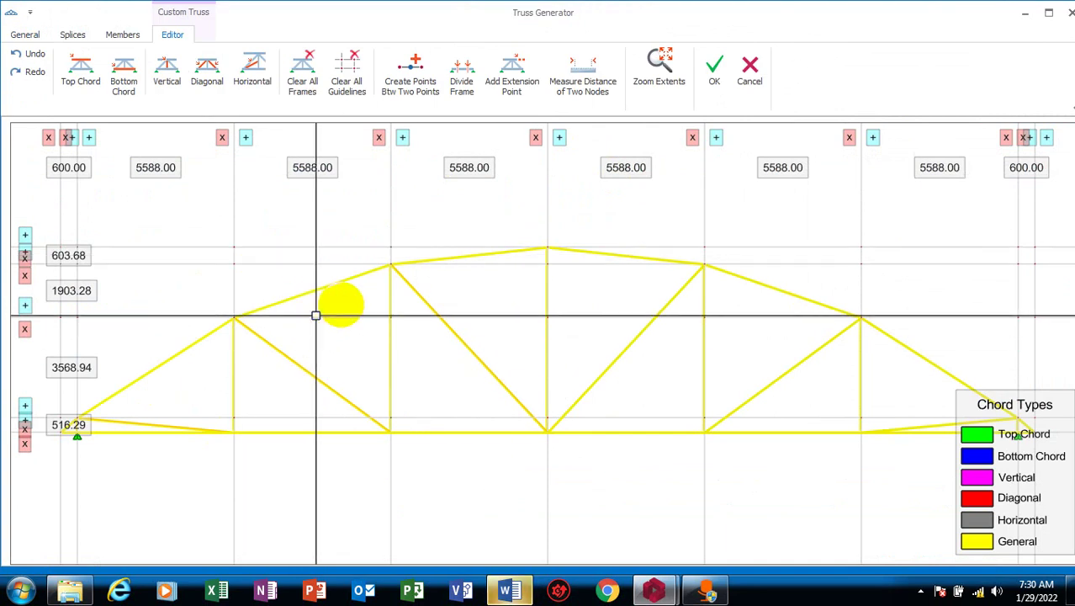
# - Select all five upper arched members of the truss, from the left end to the right end
pyautogui.scroll(3, 497, 298)
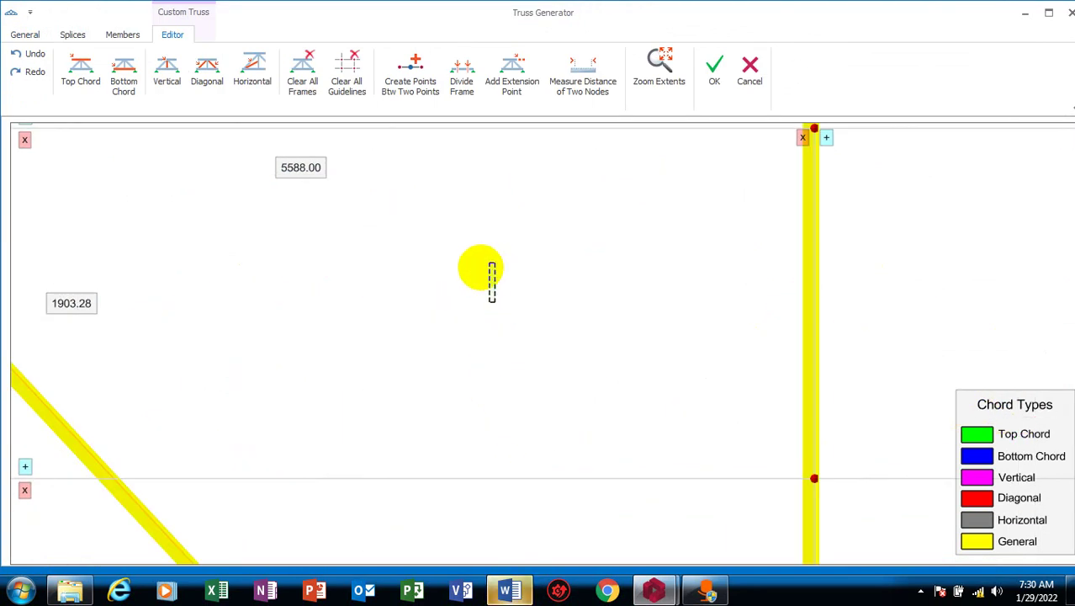
pyautogui.scroll(-2, 481, 271)
pyautogui.scroll(-3, 492, 270)
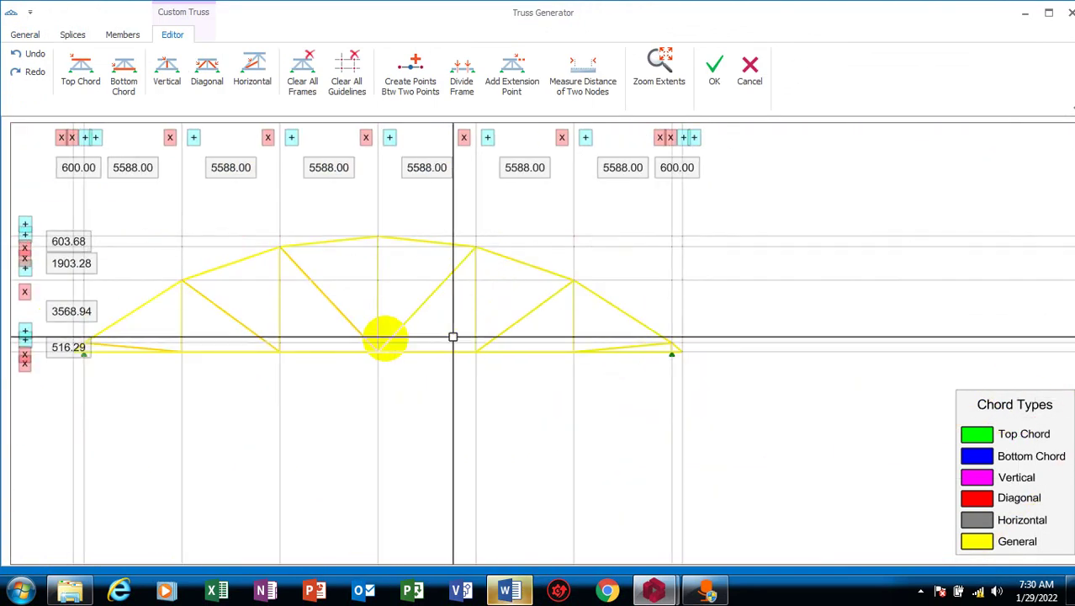
pyautogui.scroll(2, 384, 335)
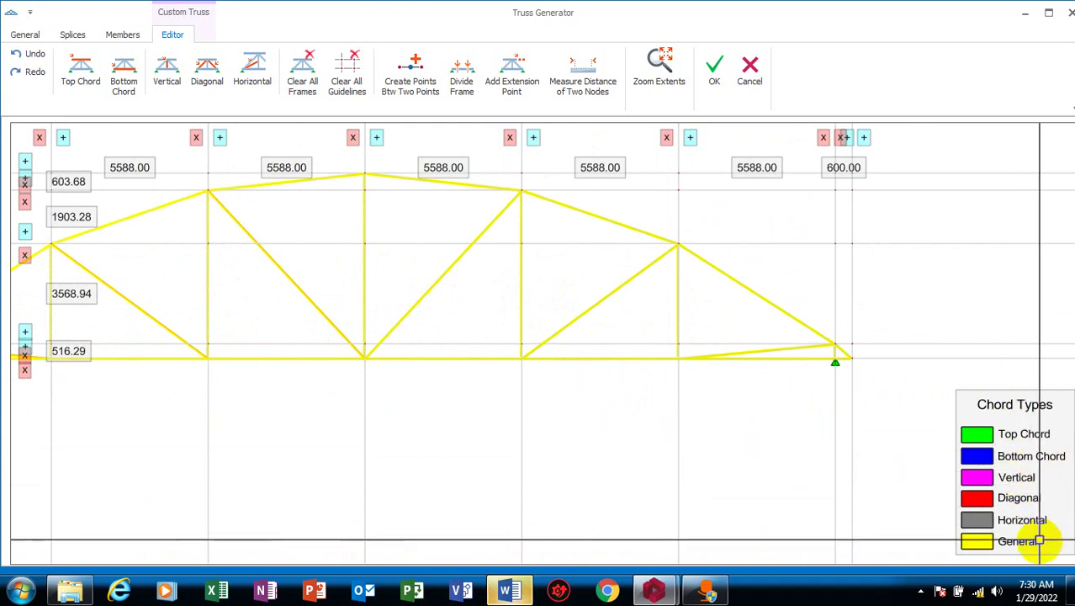
pyautogui.scroll(-2, 647, 322)
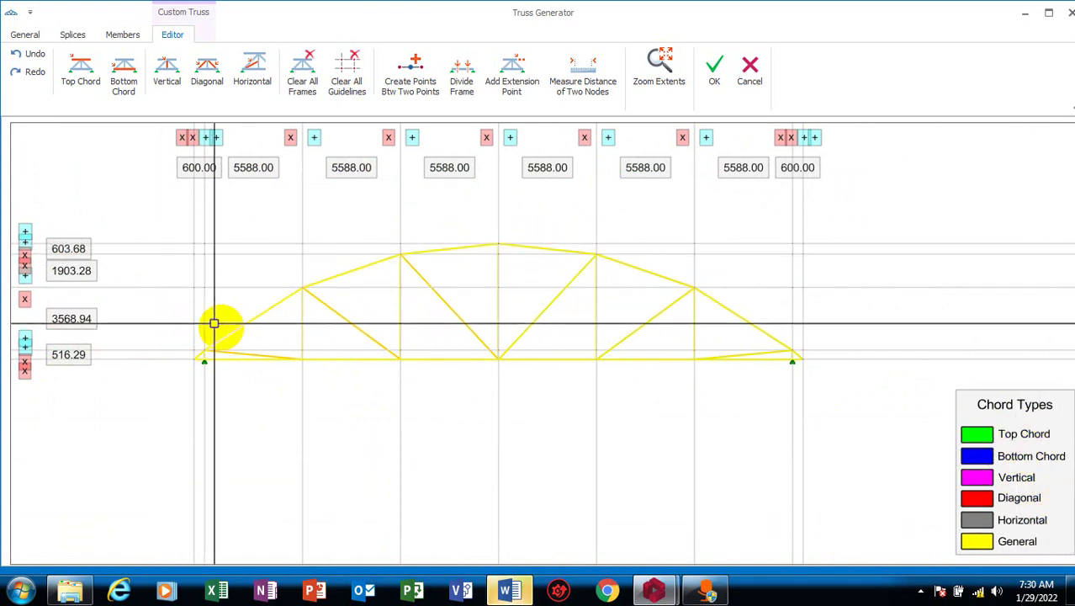
pyautogui.scroll(5, 220, 355)
pyautogui.click(137, 263)
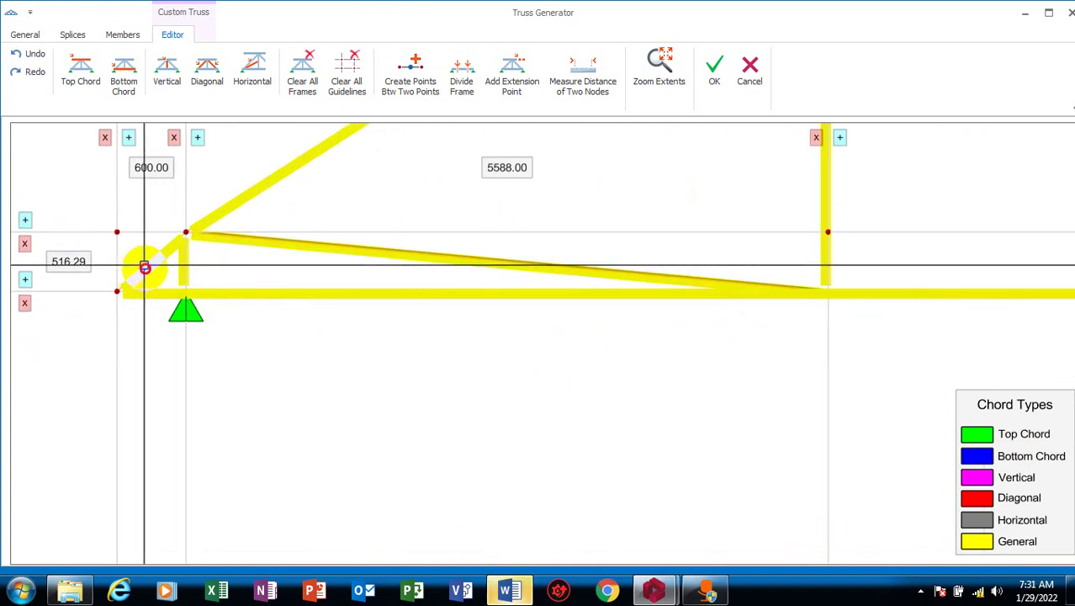
pyautogui.scroll(-5, 122, 385)
pyautogui.scroll(1, 216, 271)
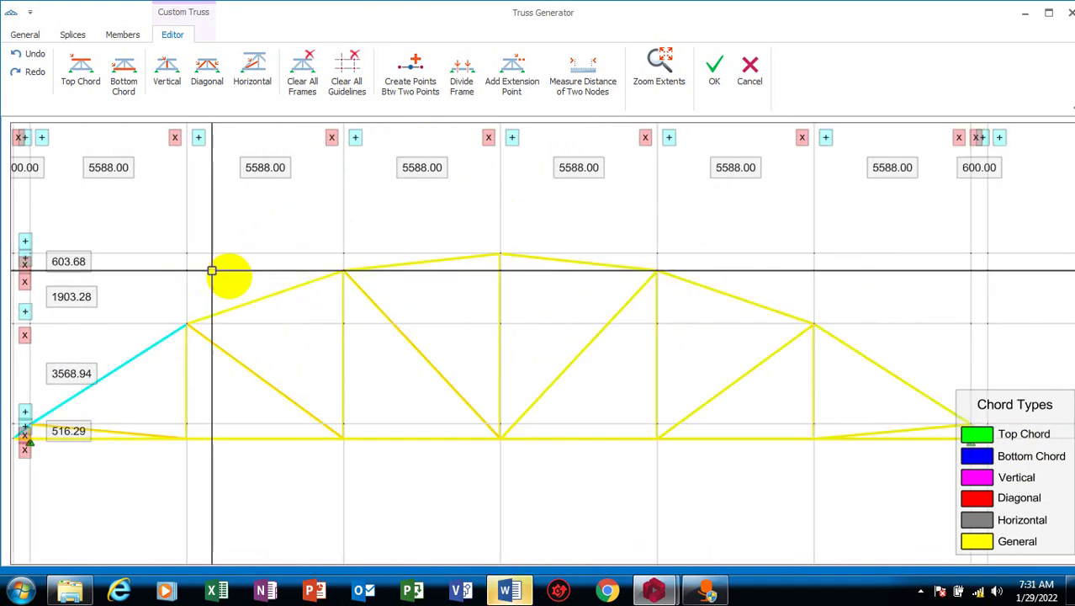
pyautogui.click(290, 285)
pyautogui.click(399, 261)
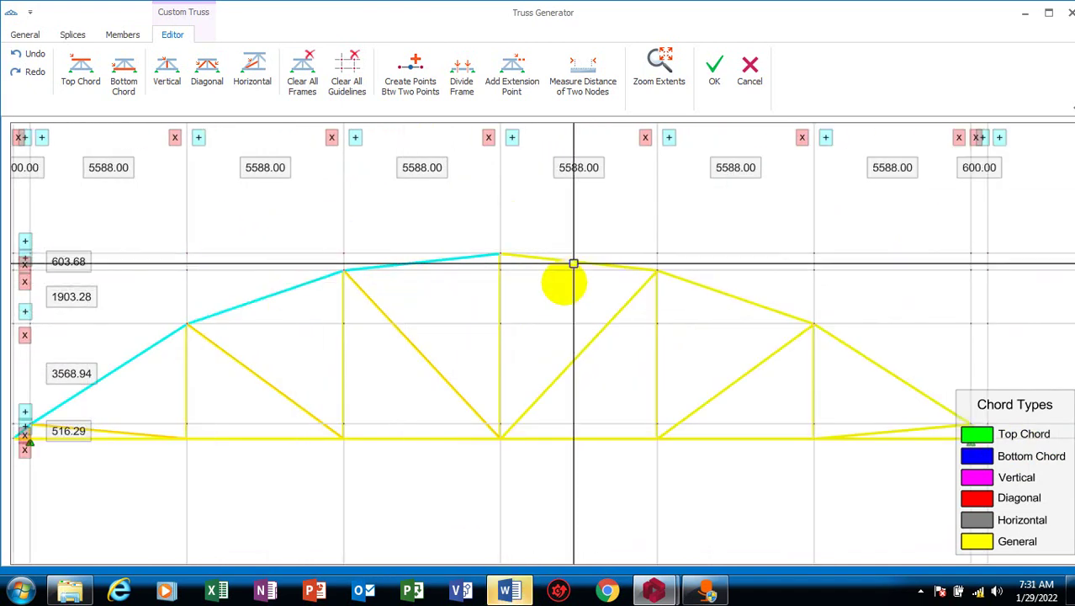
pyautogui.click(577, 265)
pyautogui.click(738, 292)
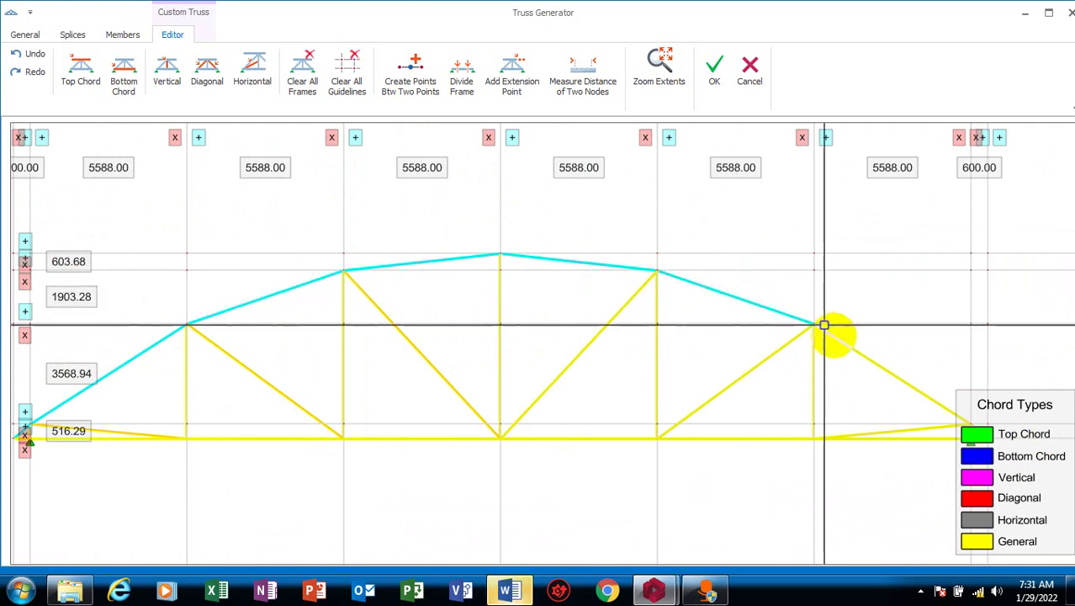
# - Assign the five selected upper members as Top Chord
pyautogui.scroll(-6, 881, 373)
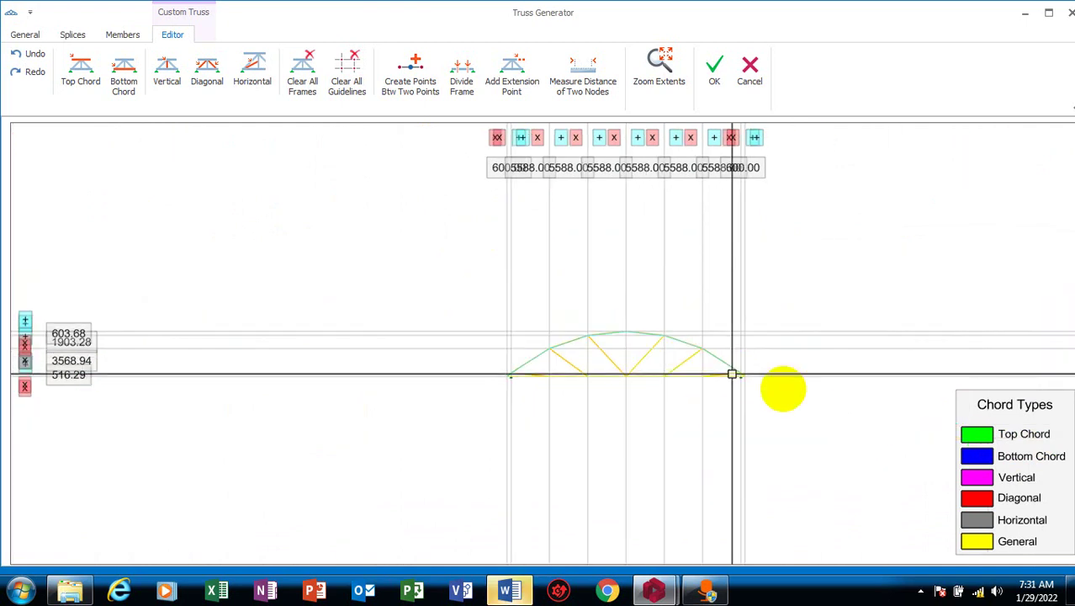
pyautogui.scroll(12, 653, 355)
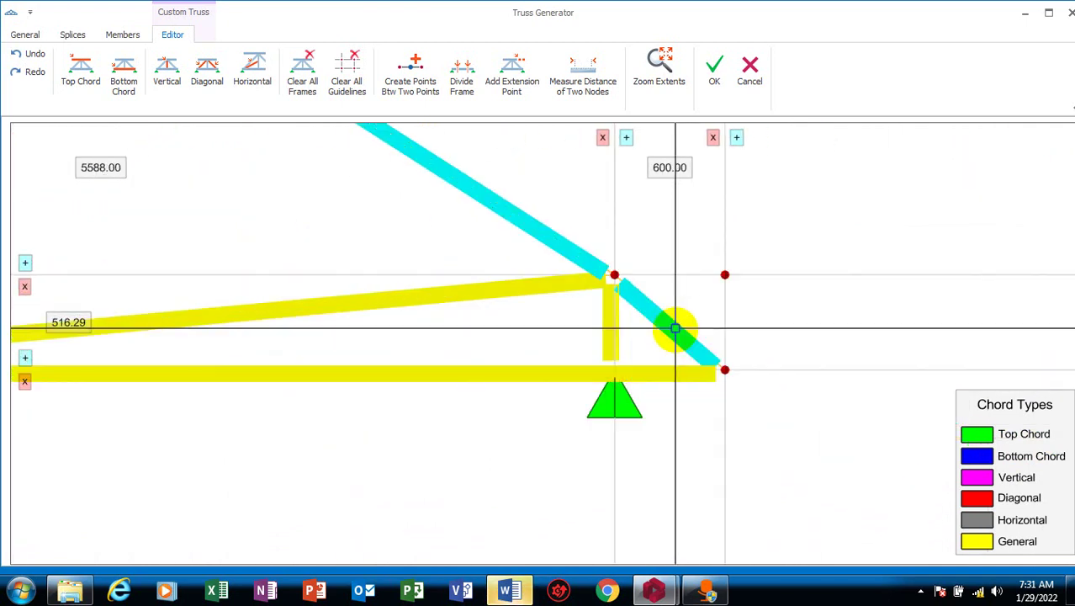
pyautogui.rightClick(677, 332)
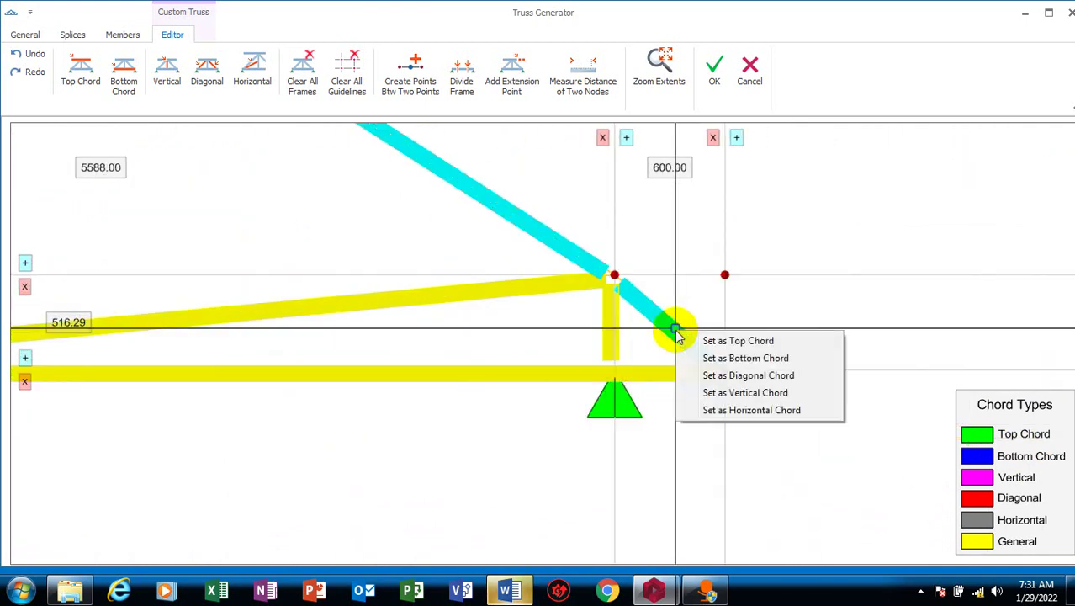
pyautogui.click(751, 341)
pyautogui.scroll(-5, 741, 345)
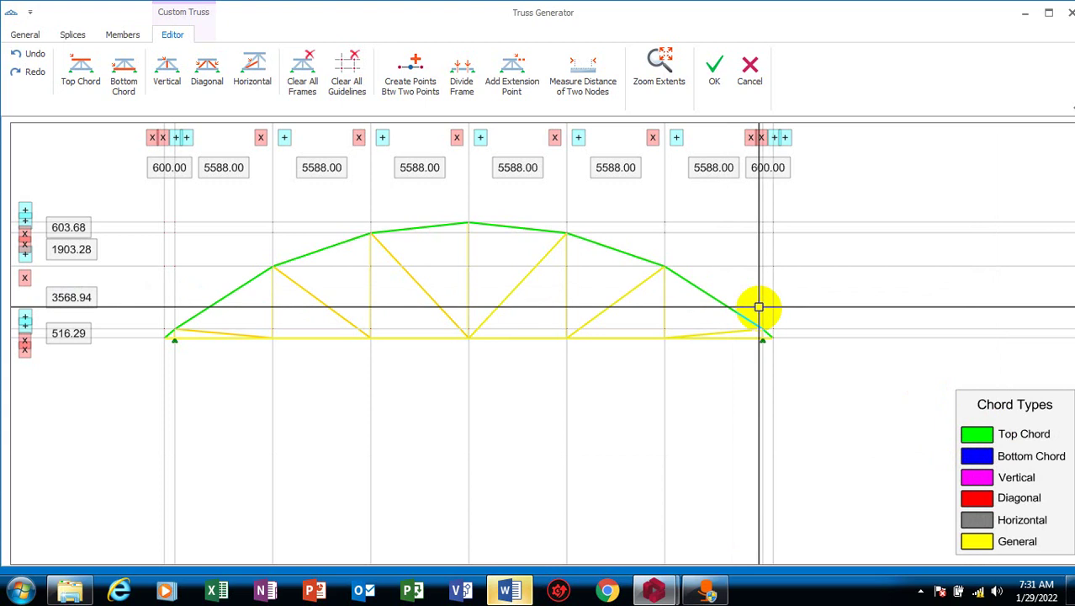
pyautogui.scroll(2, 1020, 475)
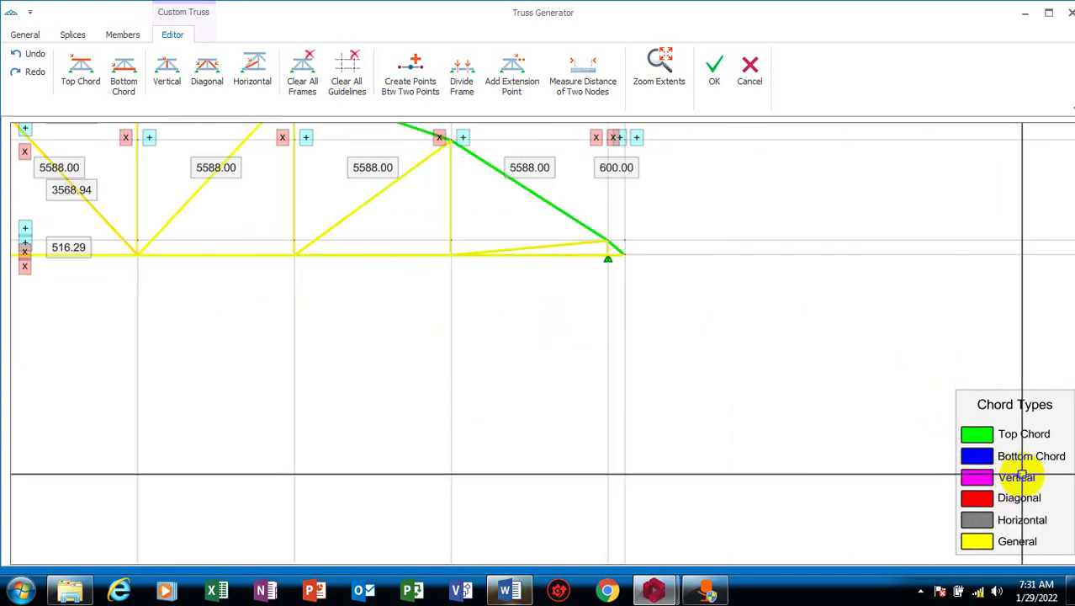
pyautogui.scroll(-2, 1021, 475)
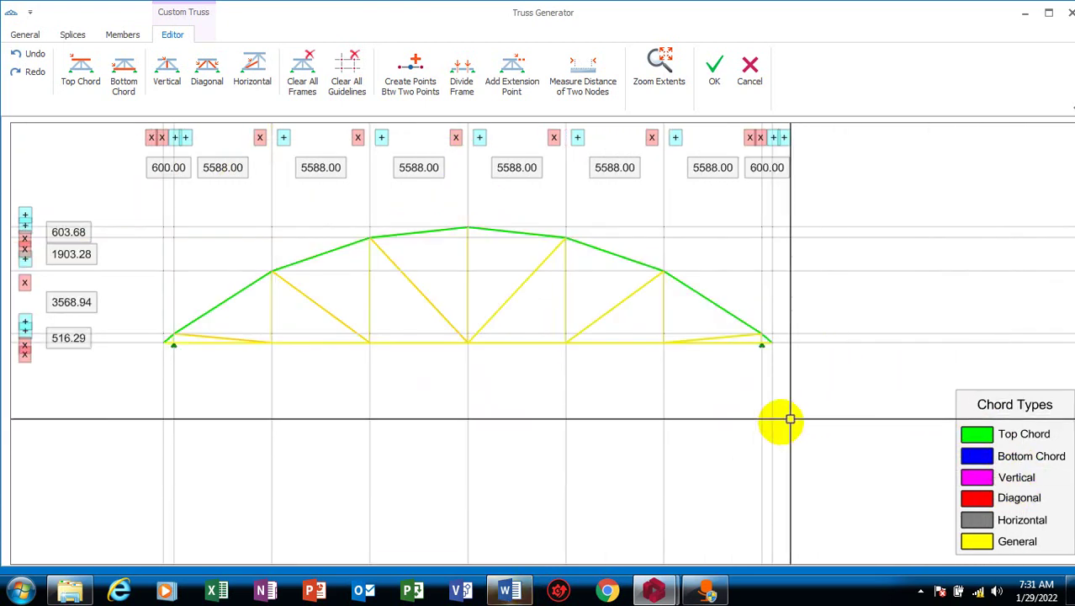
# - Set the truss's bottom edge member as the Bottom Chord
pyautogui.scroll(2, 172, 349)
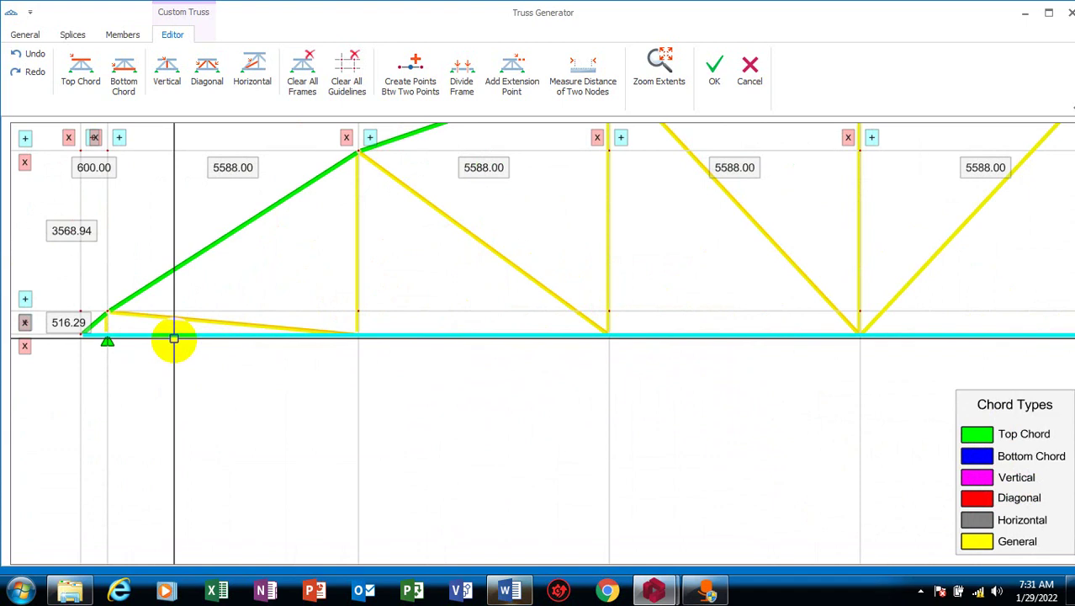
pyautogui.scroll(-1, 145, 350)
pyautogui.scroll(-2, 145, 350)
pyautogui.rightClick(491, 350)
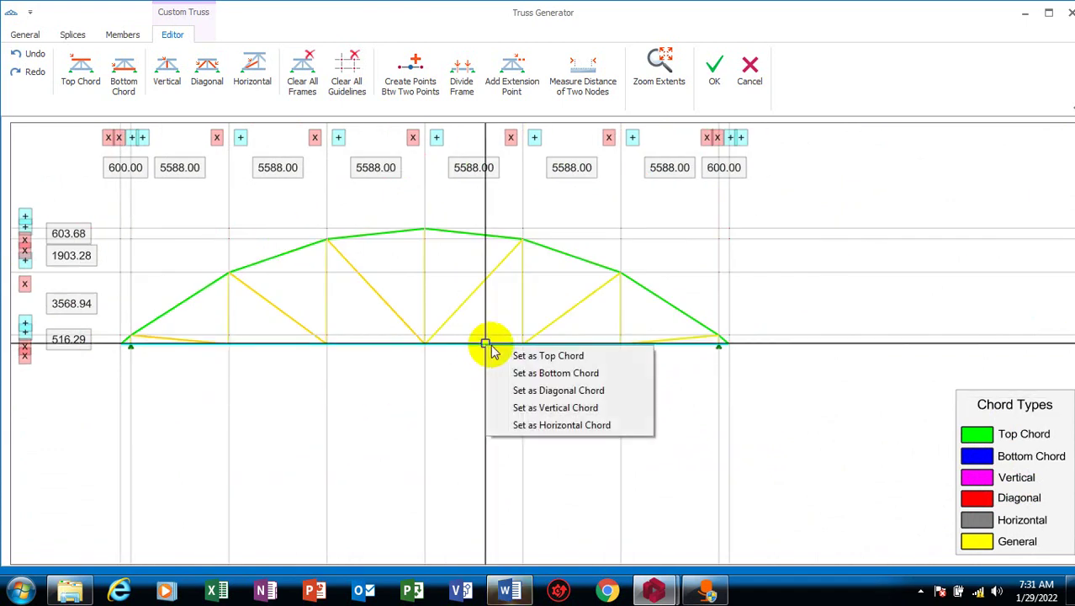
pyautogui.click(539, 374)
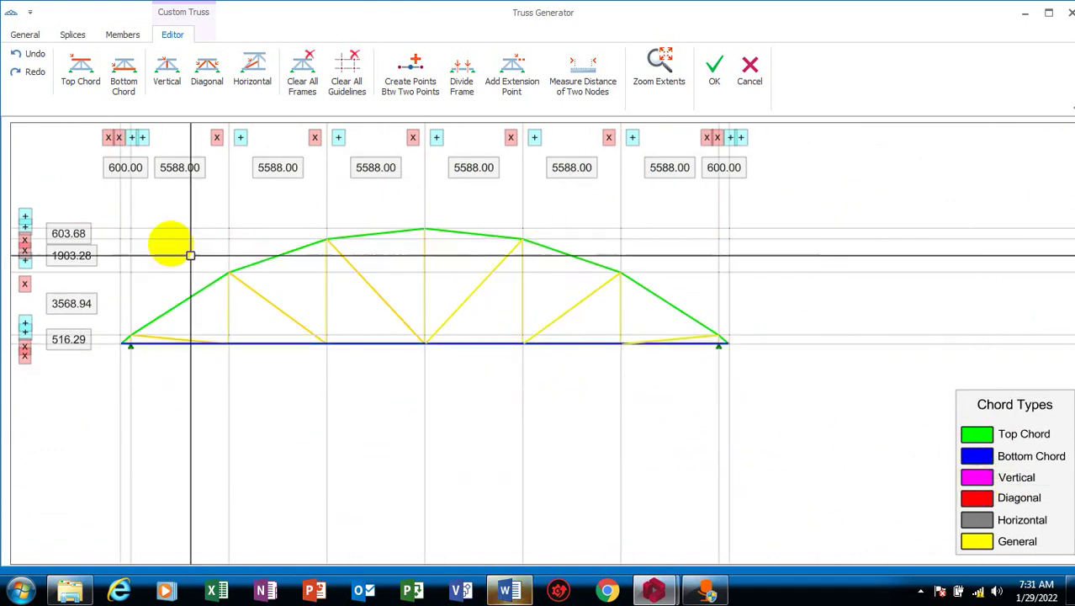
# - Select the left end post and the three central vertical web members
pyautogui.click(161, 75)
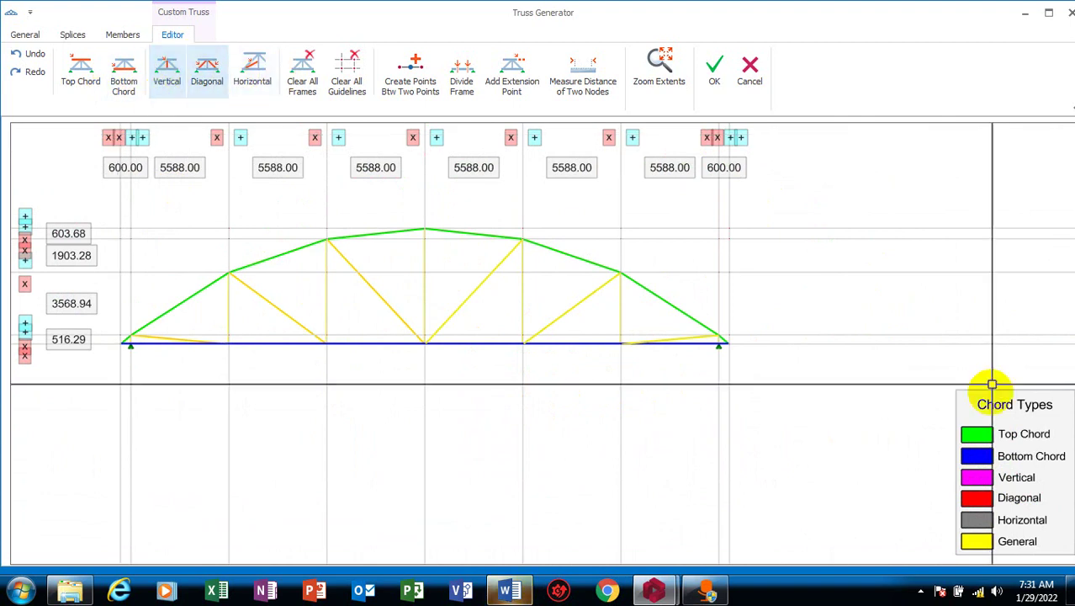
pyautogui.scroll(3, 235, 244)
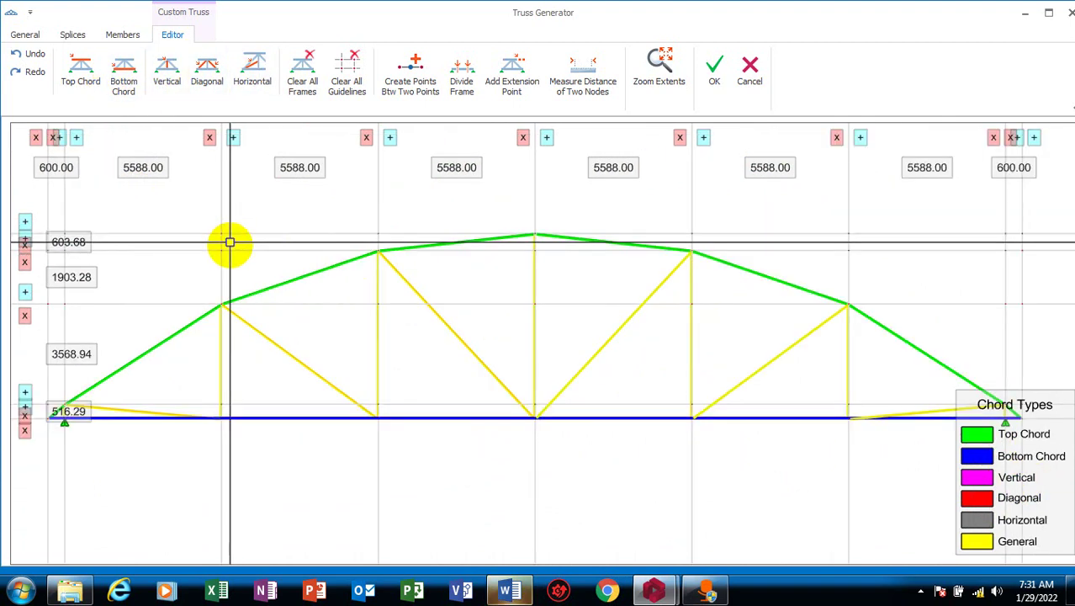
pyautogui.scroll(-3, 288, 403)
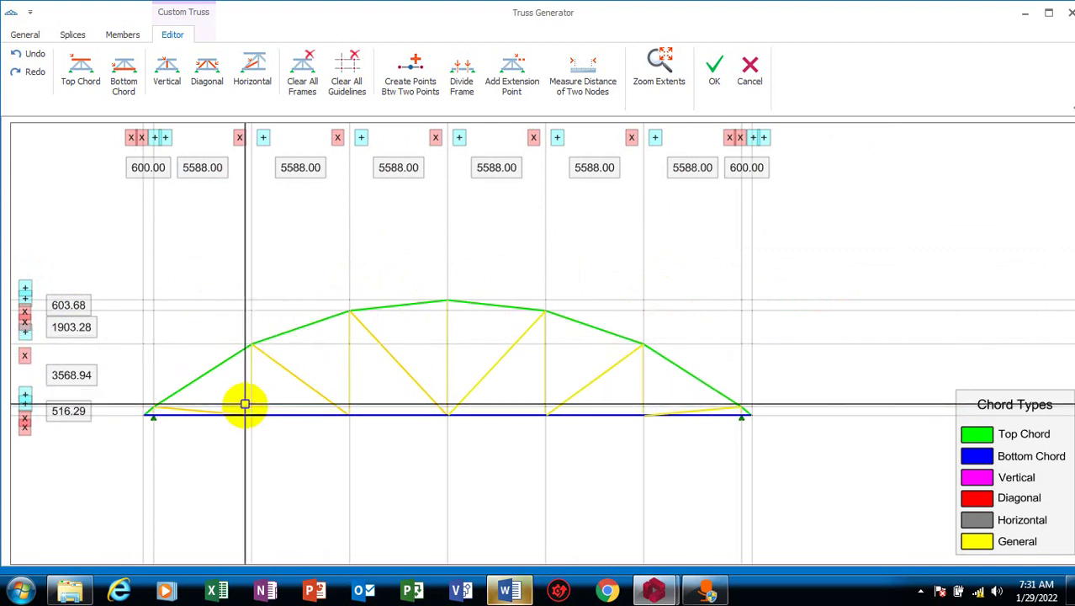
pyautogui.scroll(2, 192, 408)
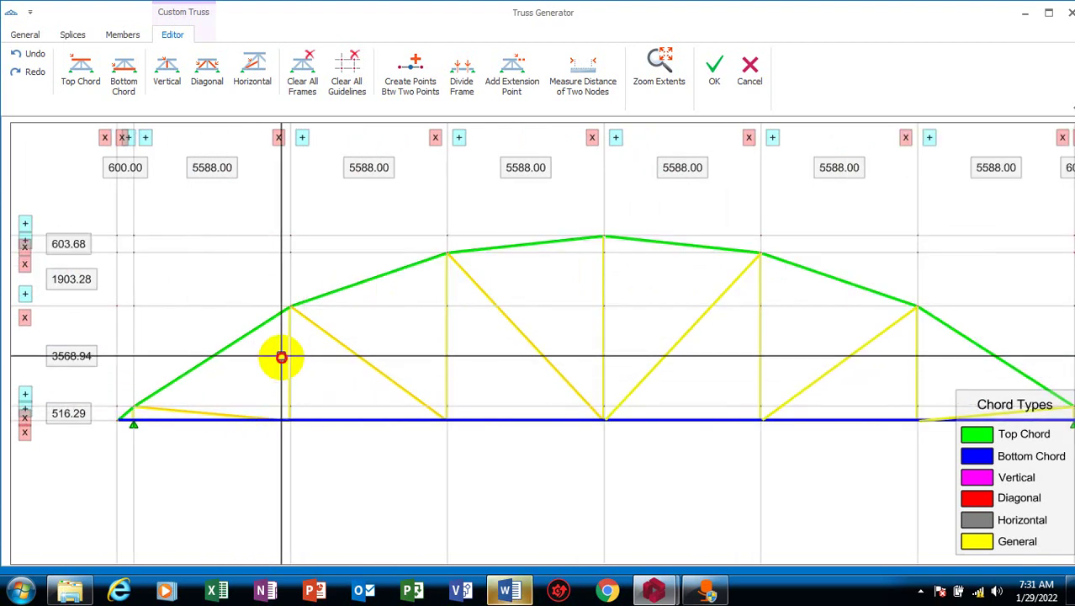
pyautogui.moveTo(281, 356); pyautogui.dragTo(143, 429)
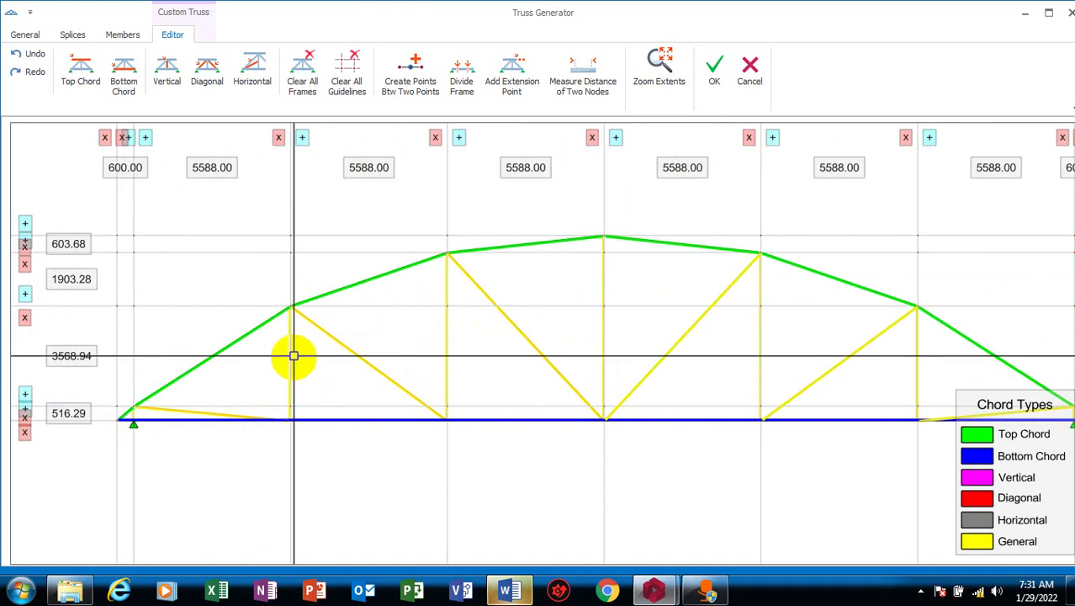
pyautogui.scroll(5, 101, 427)
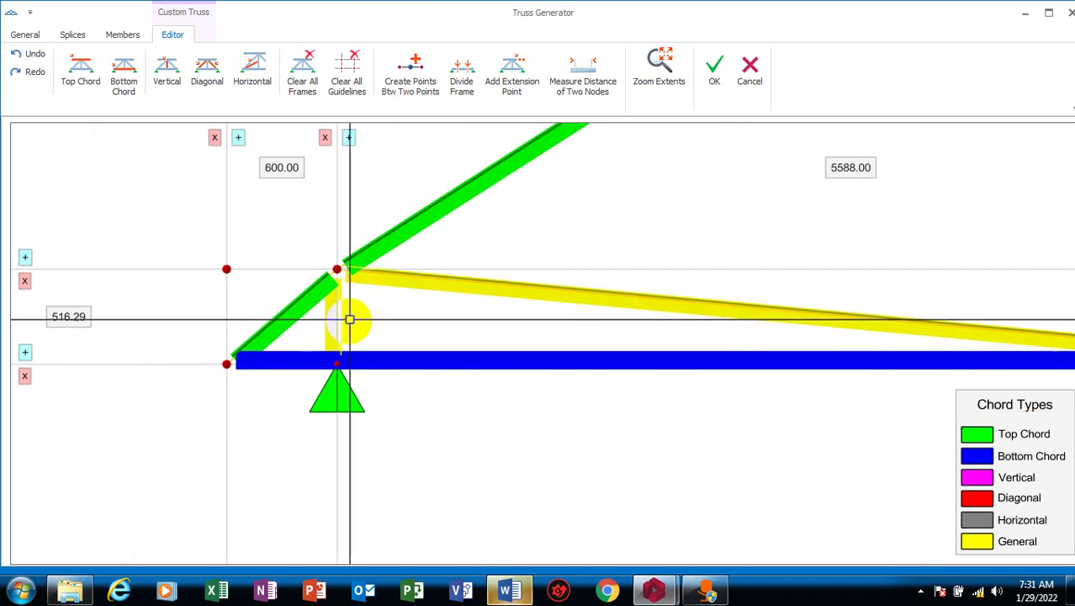
pyautogui.scroll(-6, 333, 319)
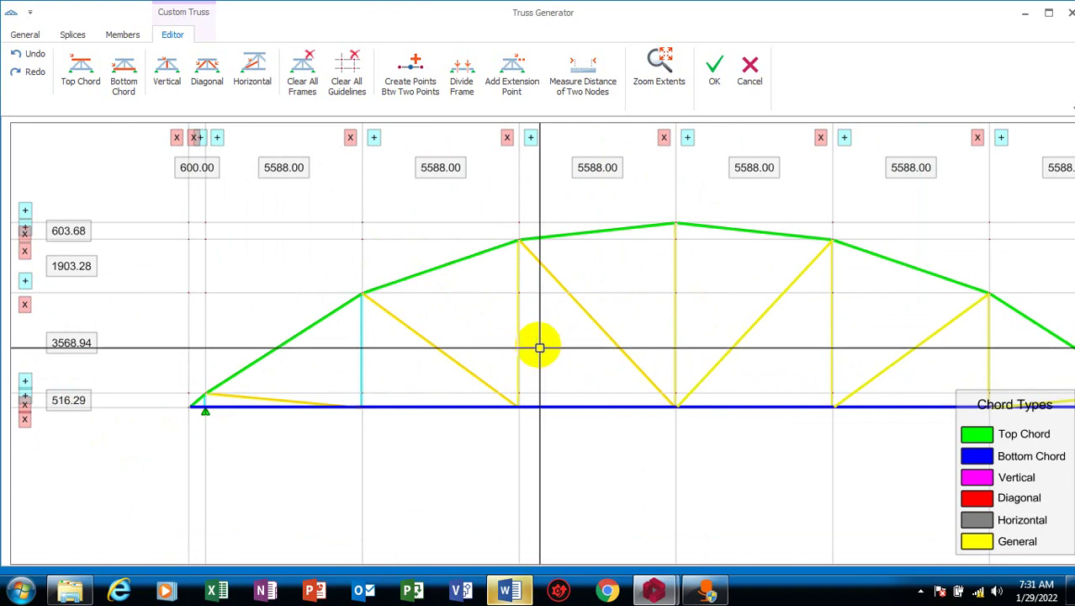
pyautogui.click(517, 330)
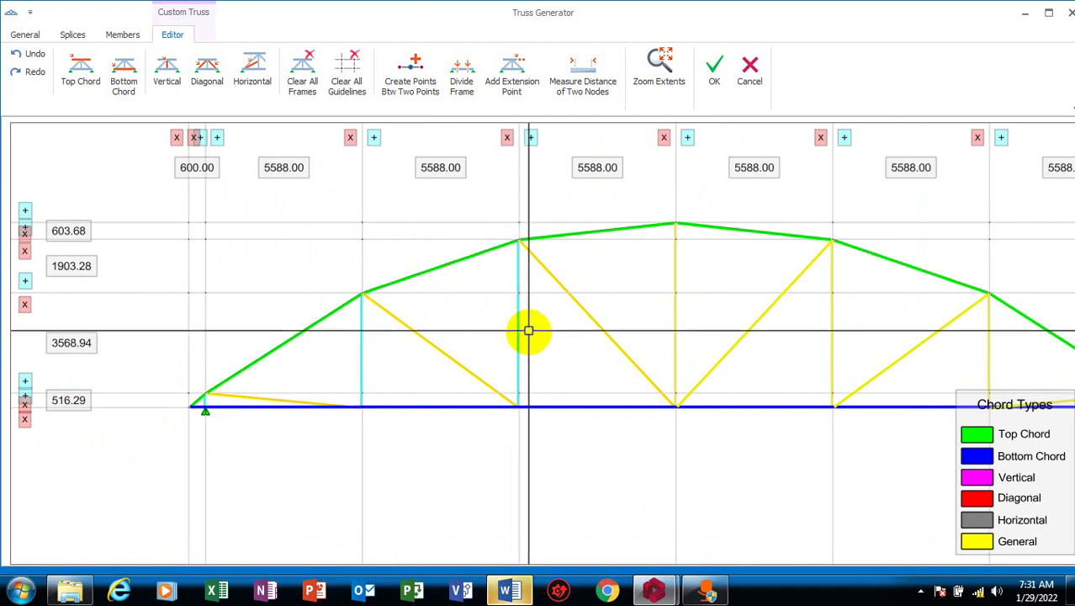
pyautogui.click(671, 300)
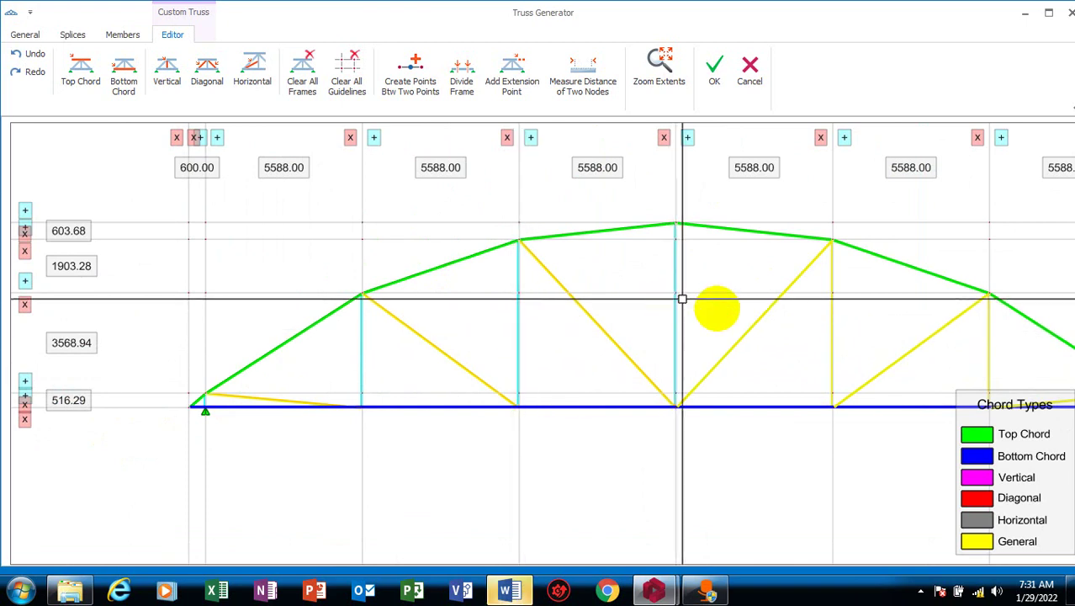
pyautogui.scroll(-3, 693, 395)
pyautogui.scroll(3, 828, 397)
pyautogui.click(746, 377)
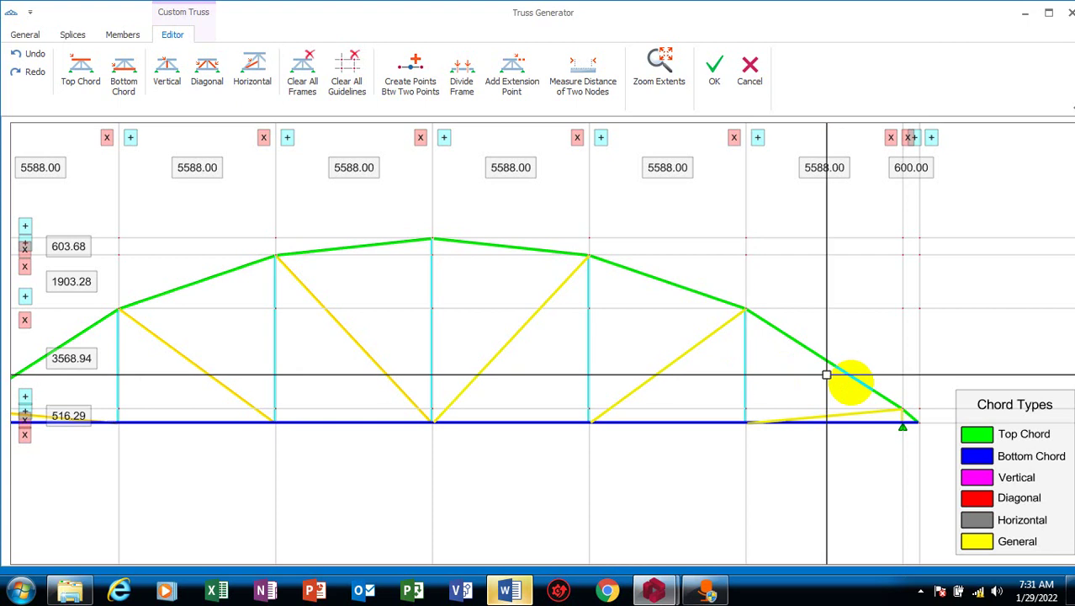
pyautogui.scroll(5, 827, 375)
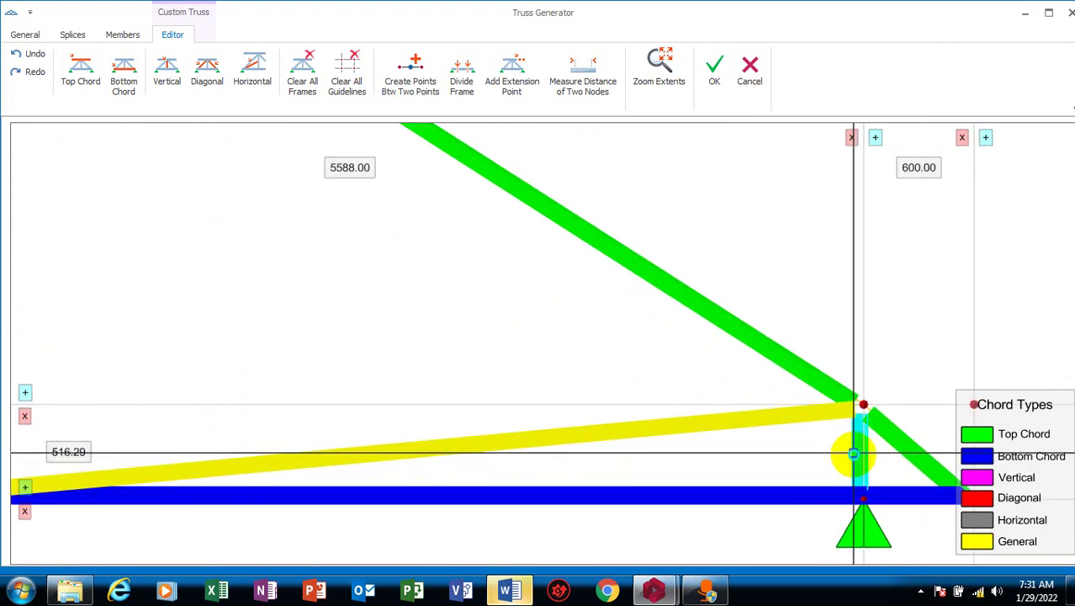
# - Assign the selected upright members, including the right end post, as Vertical Chord
pyautogui.rightClick(858, 476)
pyautogui.click(921, 518)
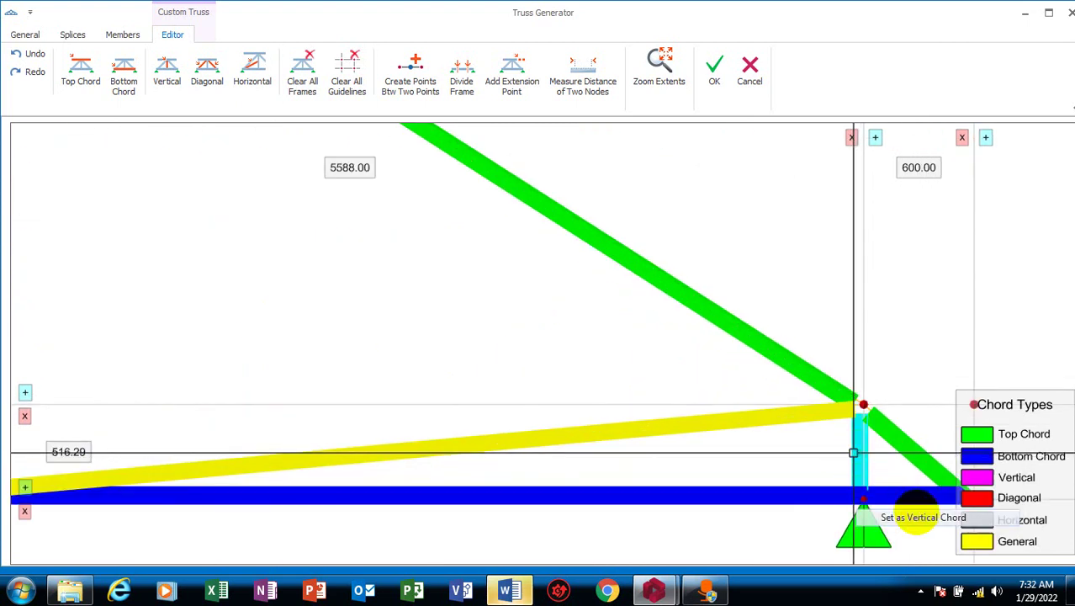
pyautogui.scroll(-5, 836, 449)
pyautogui.scroll(3, 757, 431)
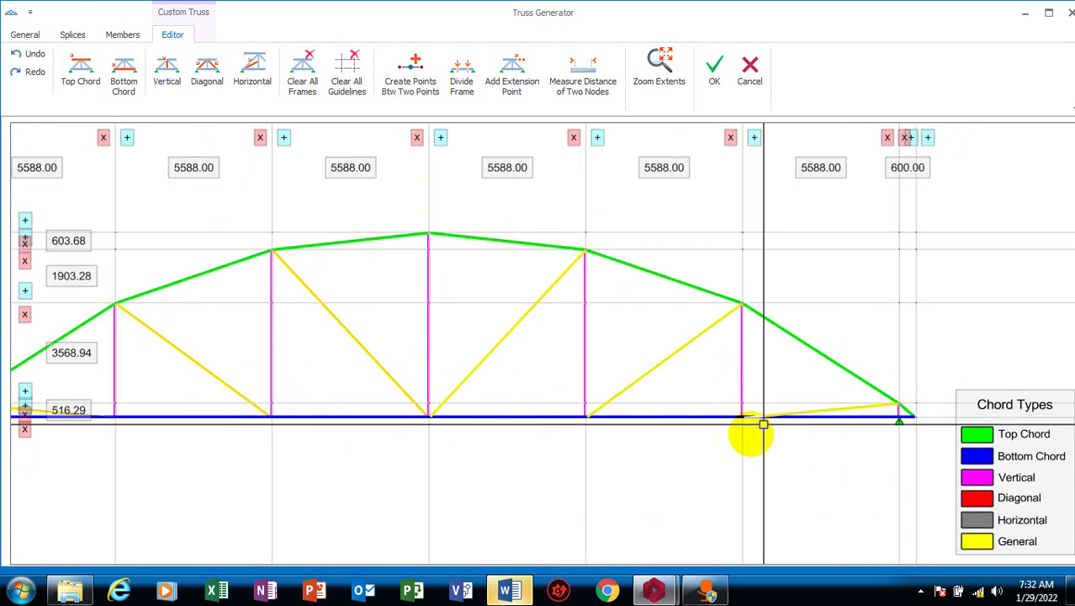
pyautogui.scroll(-3, 758, 432)
# - Select both shallow end members and the three sloping diagonal web members
pyautogui.scroll(3, 349, 406)
pyautogui.scroll(2, 239, 435)
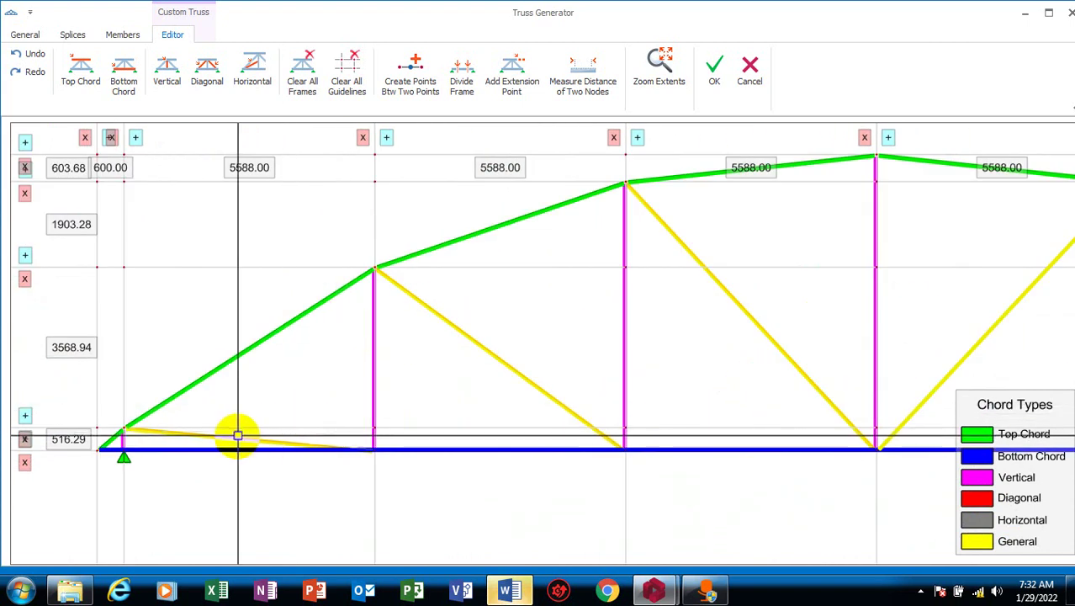
pyautogui.click(236, 436)
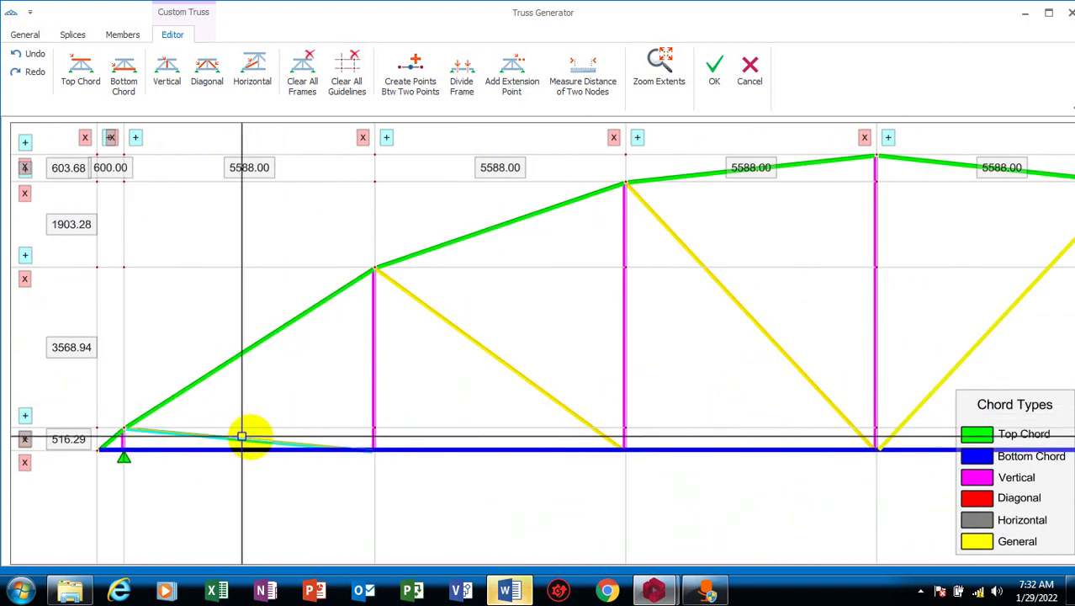
pyautogui.click(464, 336)
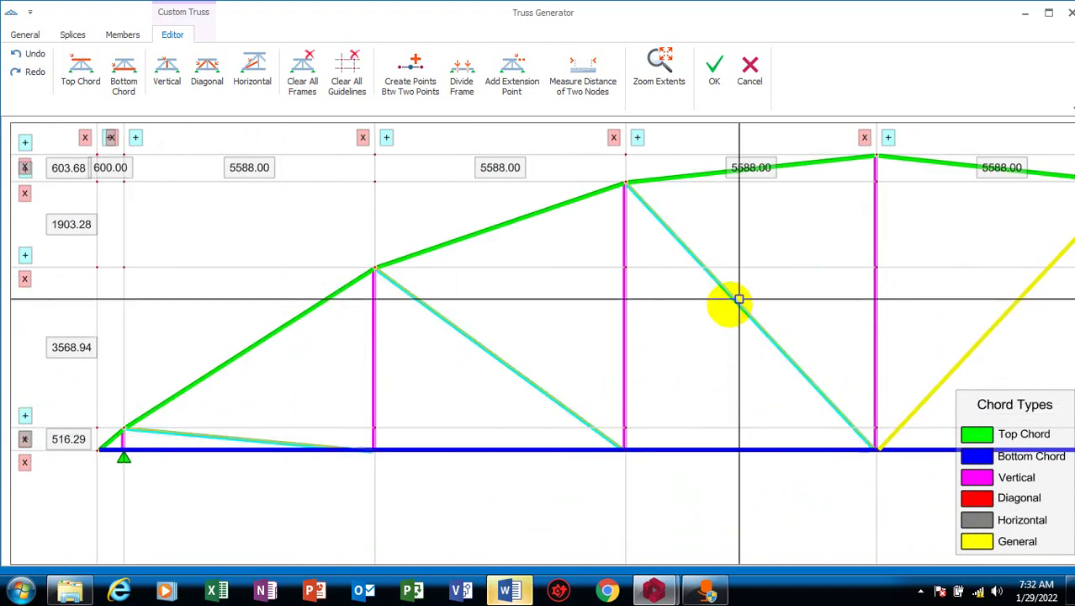
pyautogui.scroll(-5, 739, 299)
pyautogui.scroll(4, 723, 336)
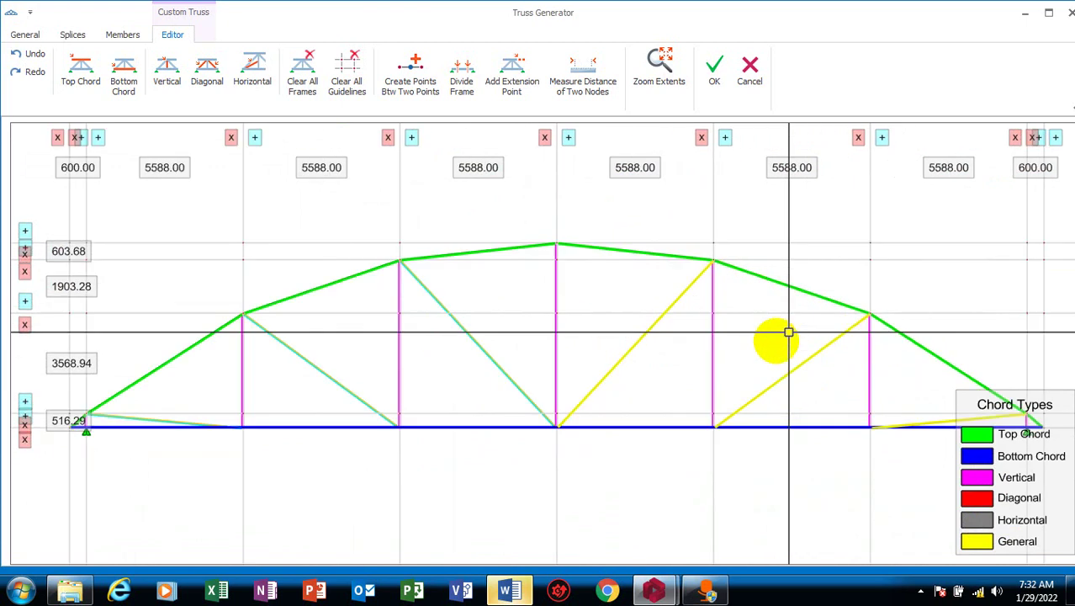
pyautogui.click(612, 370)
pyautogui.click(807, 360)
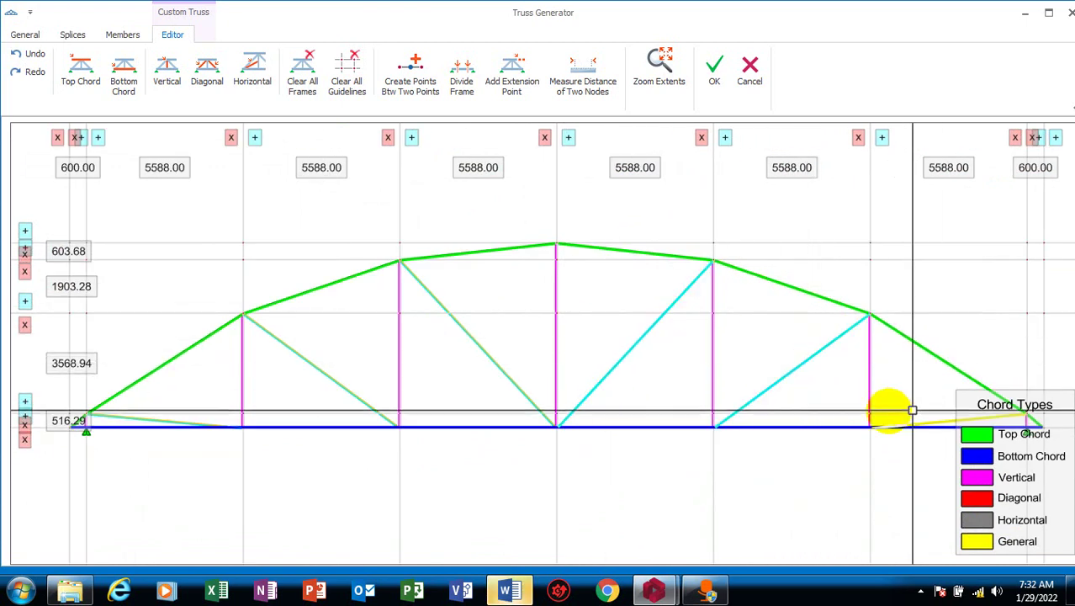
pyautogui.scroll(-2, 763, 405)
pyautogui.scroll(5, 751, 427)
pyautogui.click(755, 417)
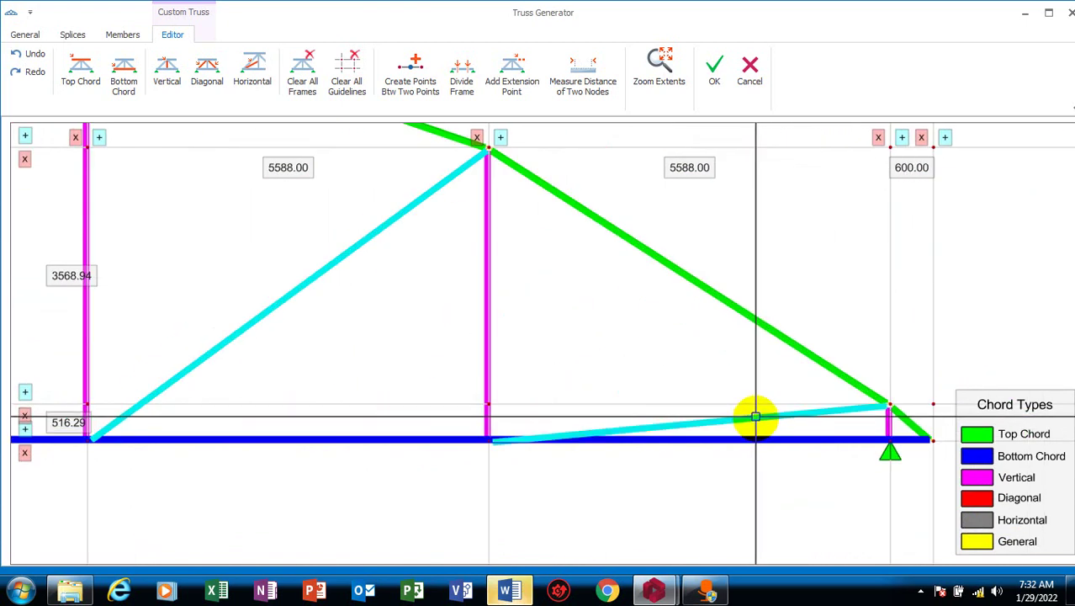
# - Assign the selected sloping members as Diagonal Chord
pyautogui.rightClick(757, 424)
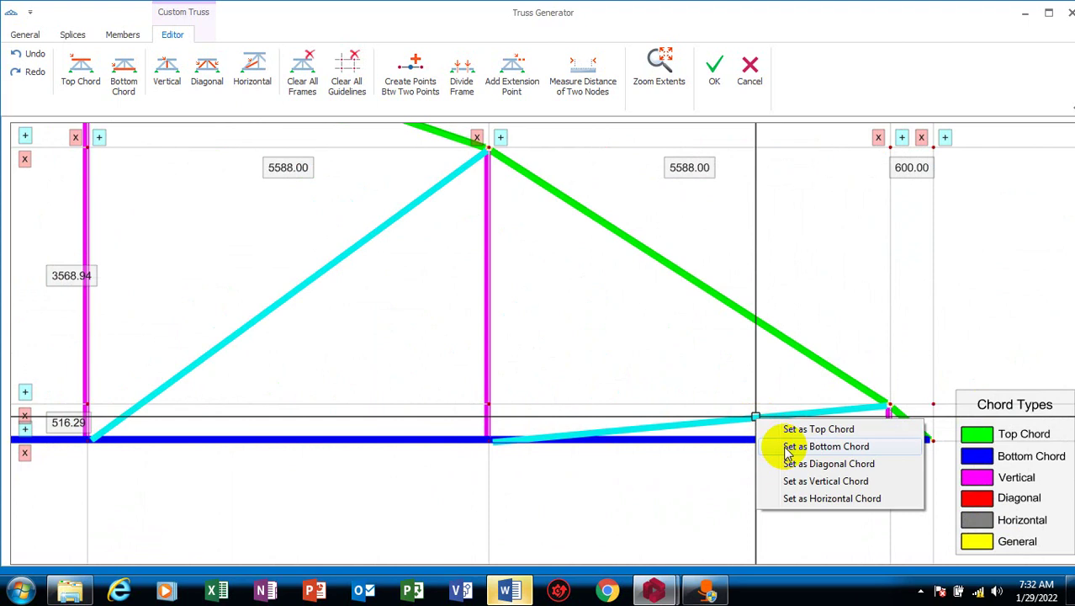
pyautogui.click(838, 470)
pyautogui.scroll(-3, 749, 412)
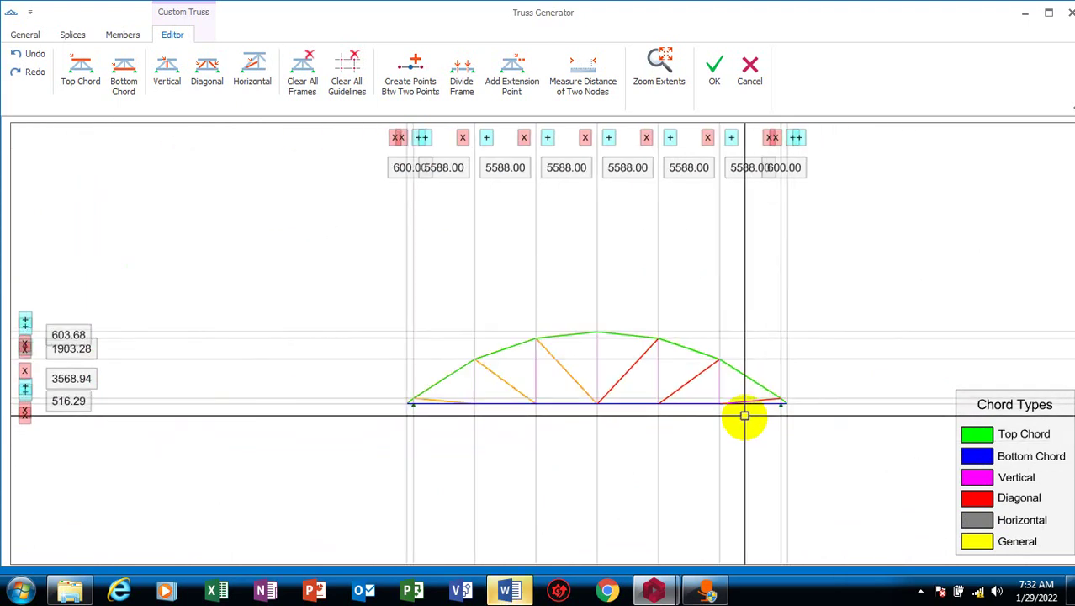
pyautogui.scroll(4, 487, 379)
pyautogui.scroll(-3, 436, 422)
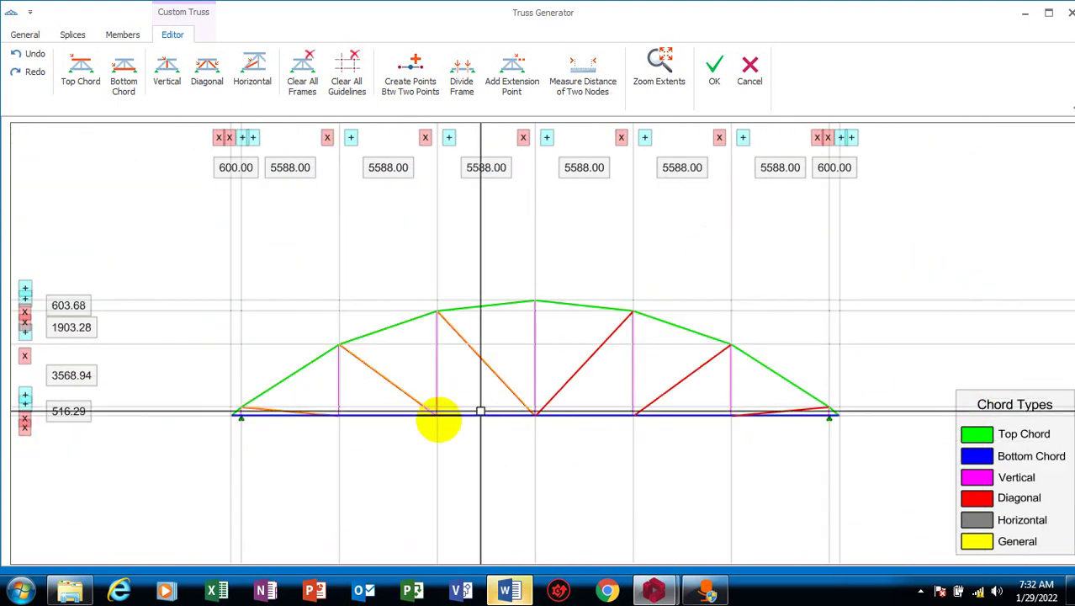
pyautogui.scroll(4, 235, 440)
pyautogui.scroll(-3, 235, 440)
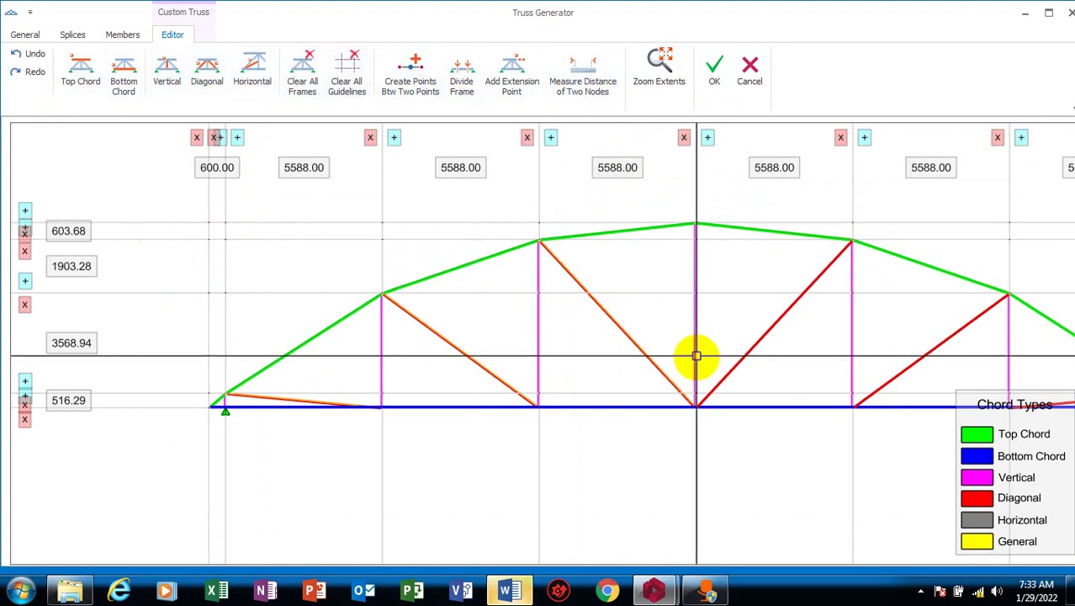
# - Accept the Truss Generator and place trusses 1T2 and 1T3 at column end points
pyautogui.click(712, 74)
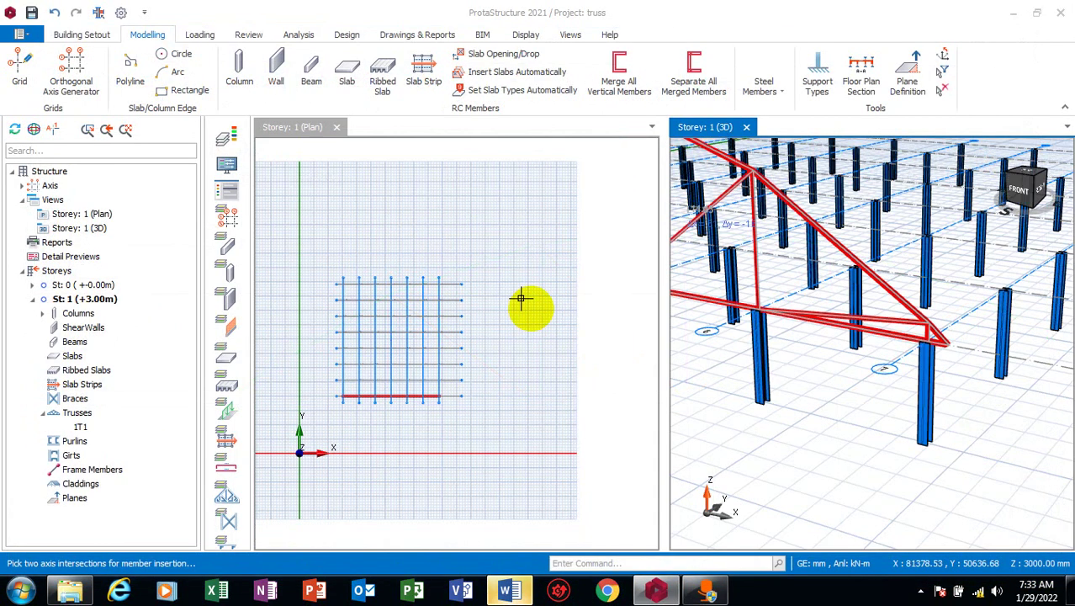
pyautogui.scroll(-3, 934, 335)
pyautogui.scroll(2, 876, 361)
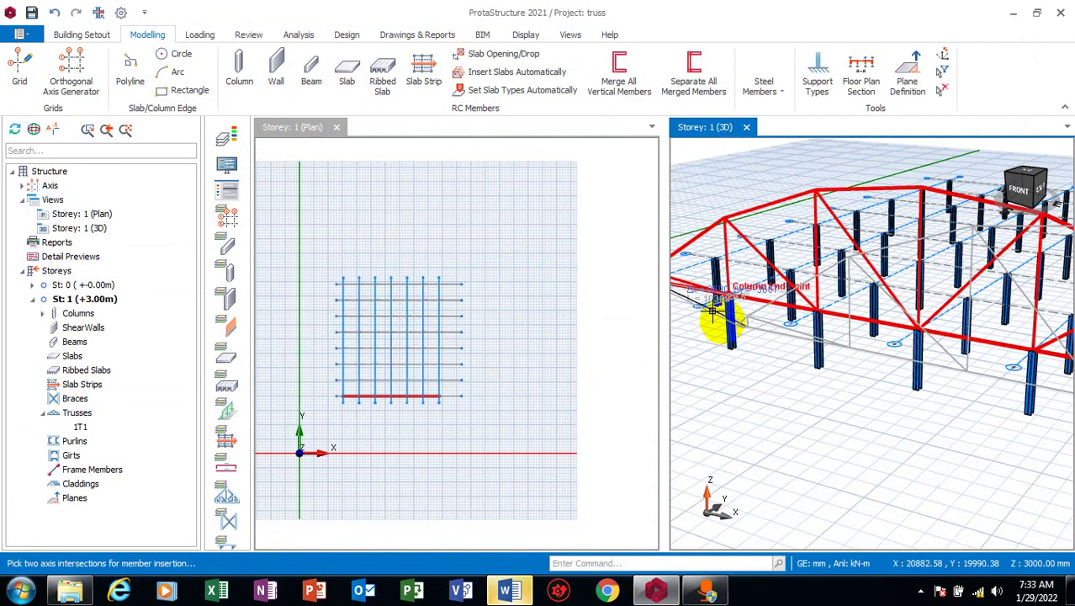
pyautogui.scroll(-2, 751, 312)
pyautogui.scroll(2, 711, 288)
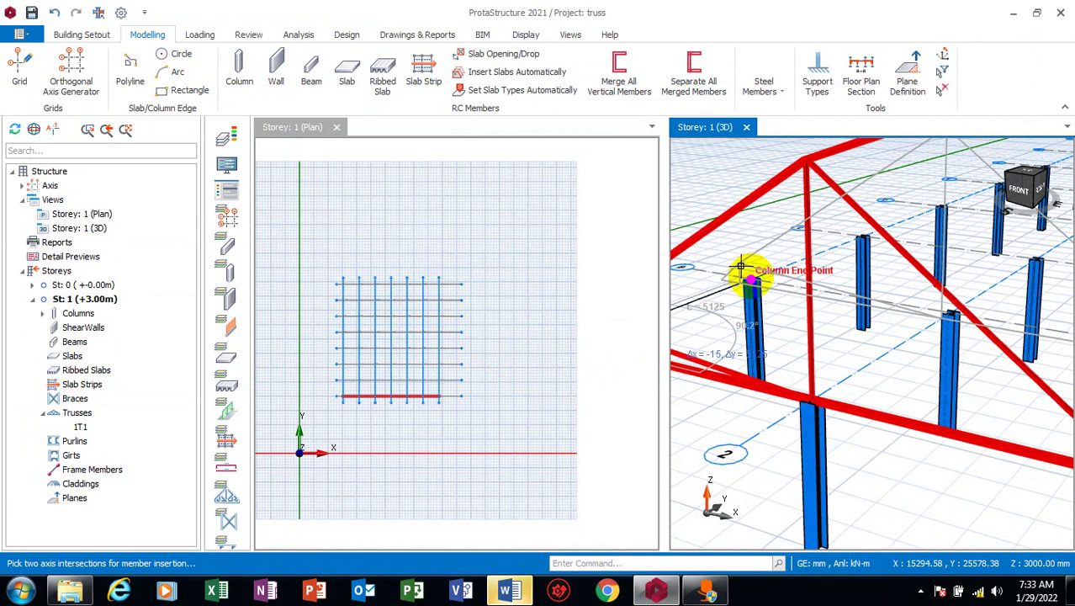
pyautogui.click(744, 271)
pyautogui.scroll(2, 861, 225)
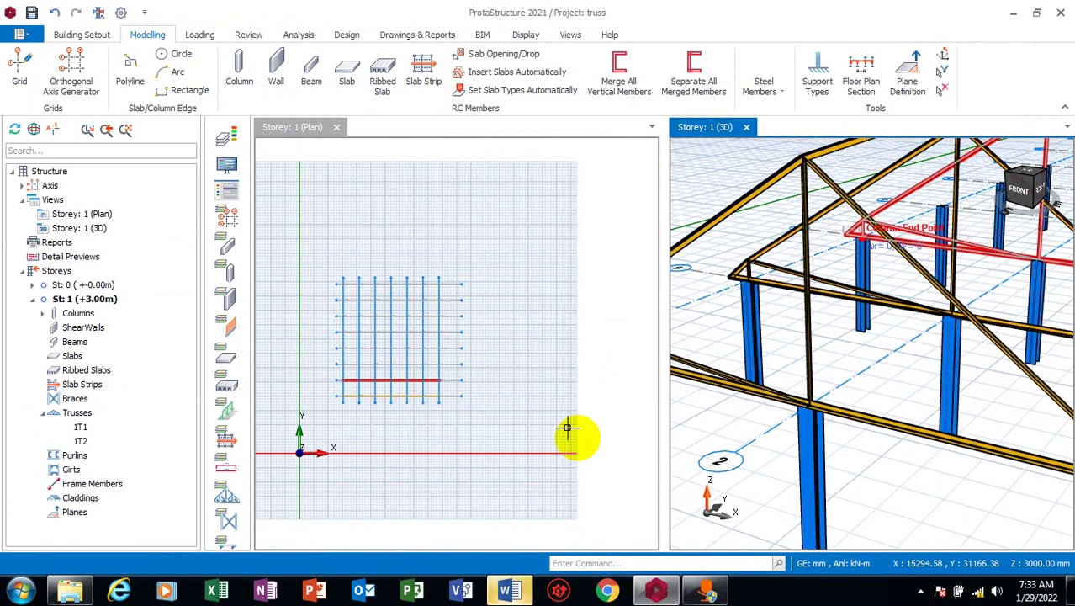
pyautogui.click(845, 233)
pyautogui.scroll(-5, 743, 397)
pyautogui.scroll(5, 853, 312)
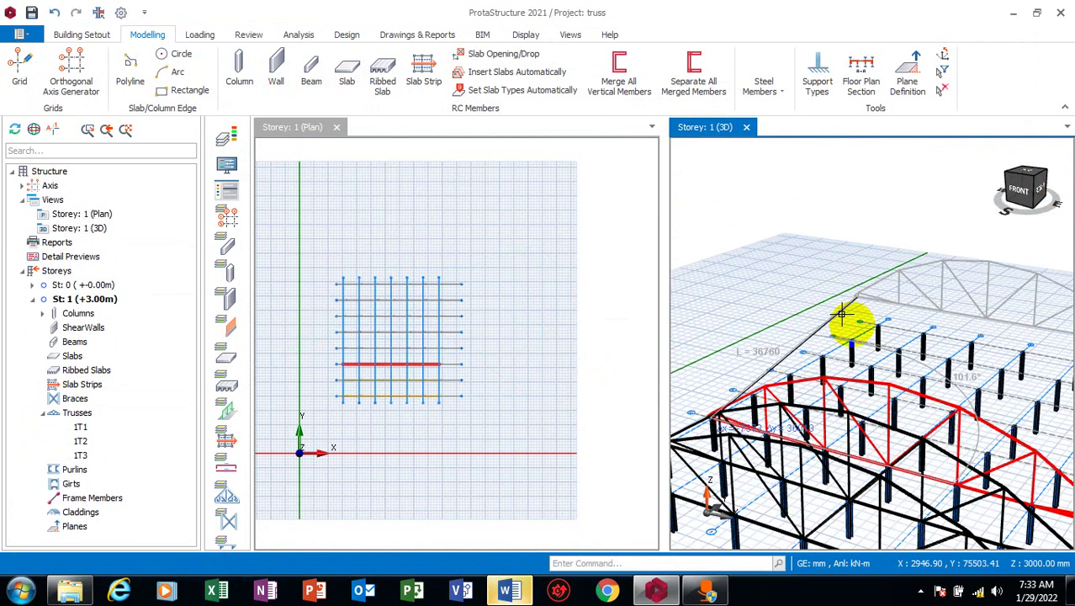
# - Place trusses 1T4 through 1T8 along the remaining column lines of the grid
pyautogui.scroll(2, 744, 383)
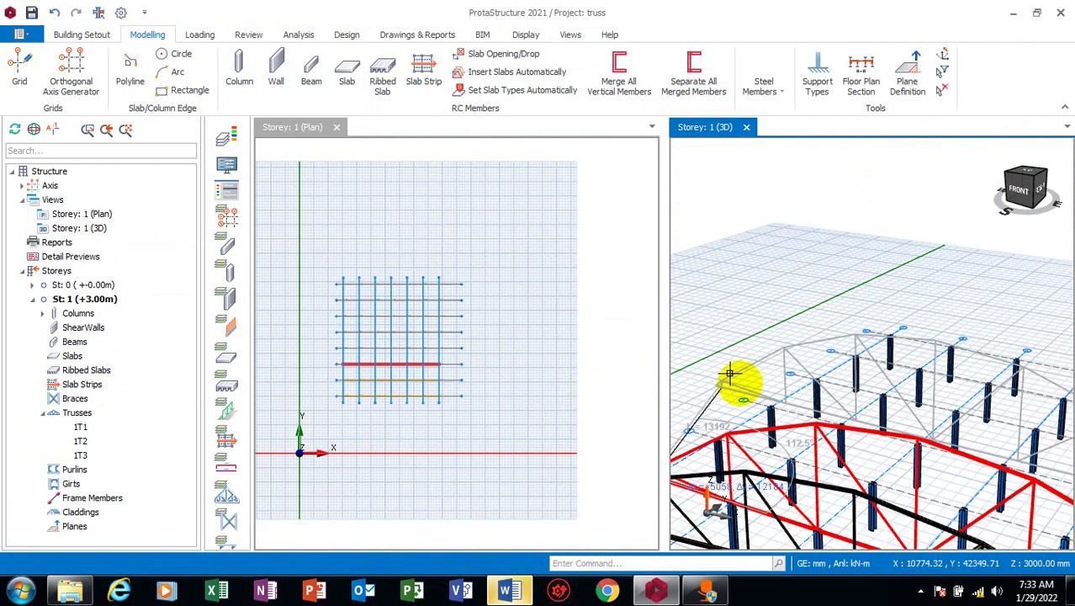
pyautogui.scroll(-2, 691, 455)
pyautogui.click(690, 453)
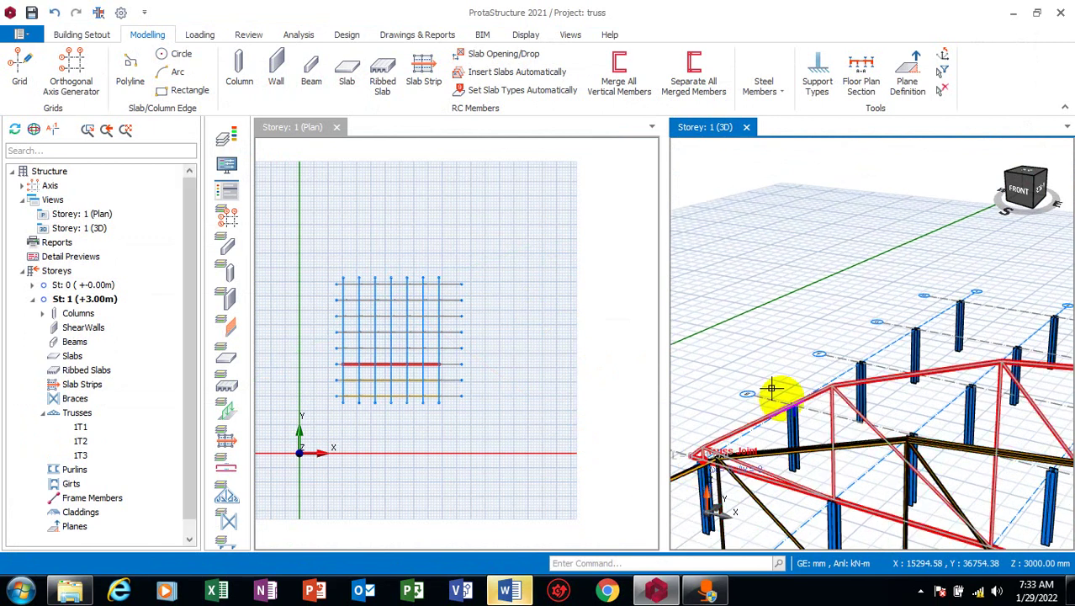
pyautogui.scroll(2, 782, 397)
pyautogui.click(793, 402)
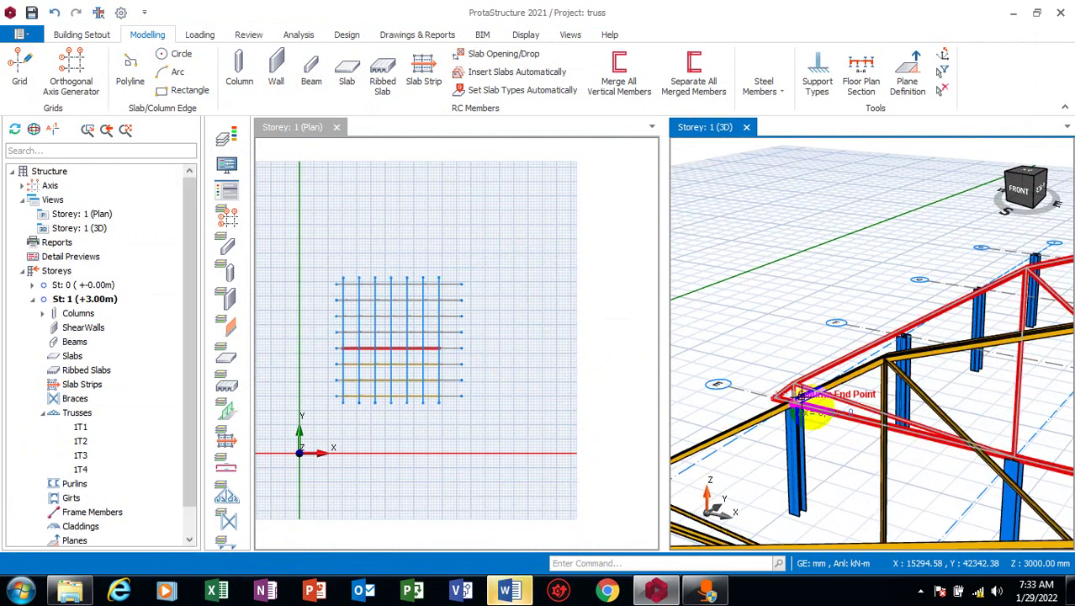
pyautogui.click(761, 351)
pyautogui.scroll(-5, 937, 372)
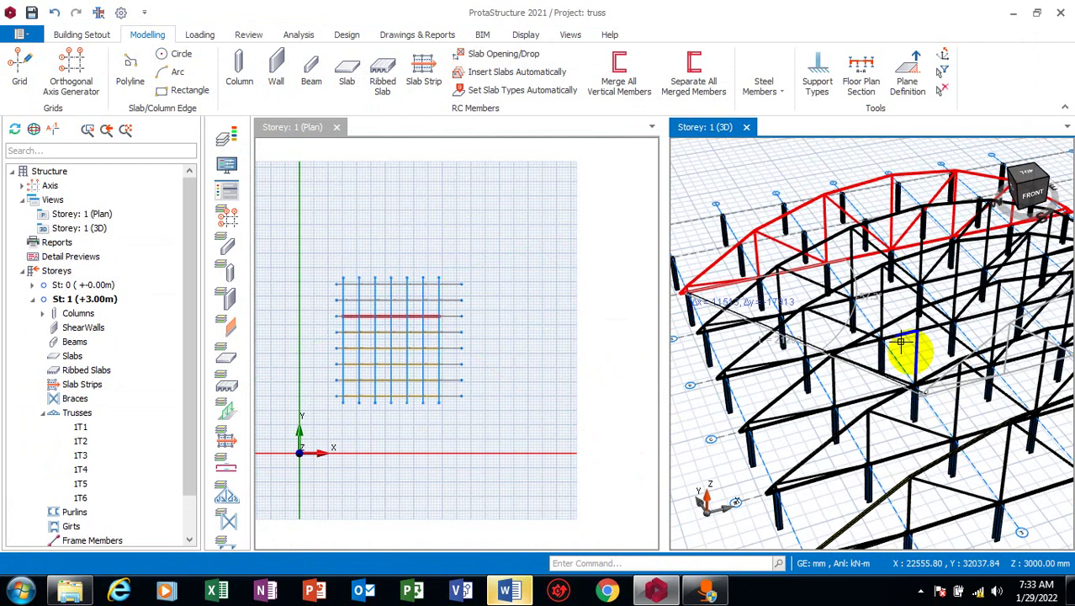
pyautogui.scroll(3, 713, 228)
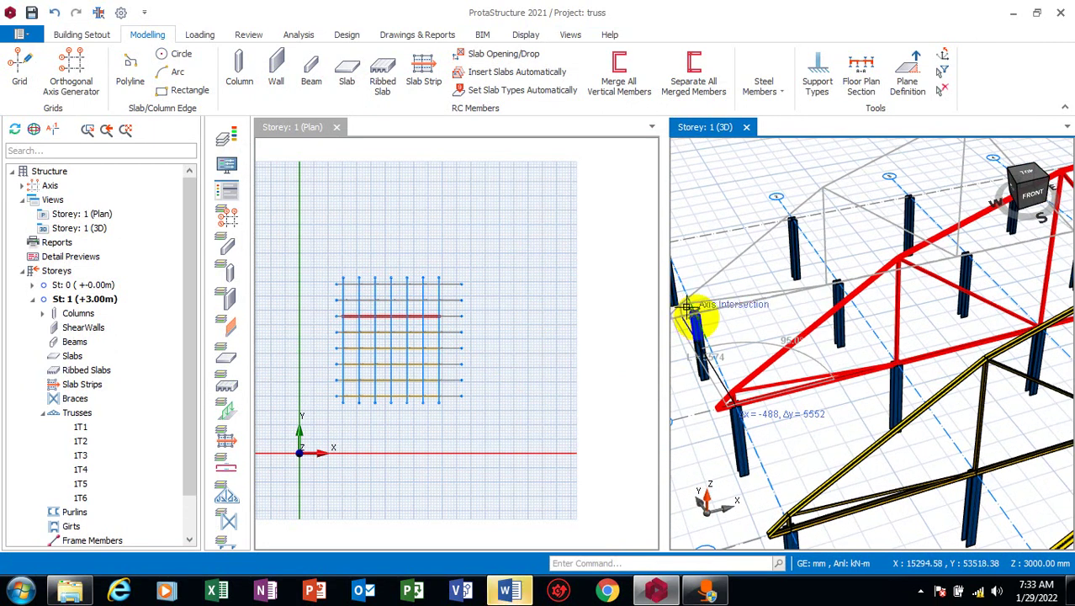
pyautogui.click(688, 307)
pyautogui.scroll(3, 707, 252)
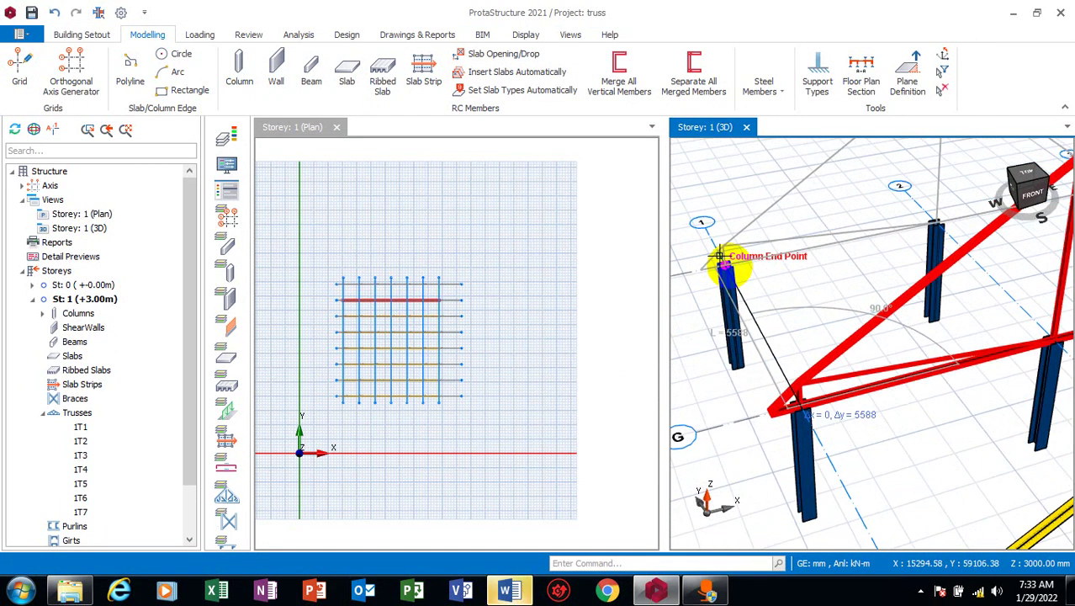
pyautogui.click(719, 255)
pyautogui.scroll(-5, 732, 261)
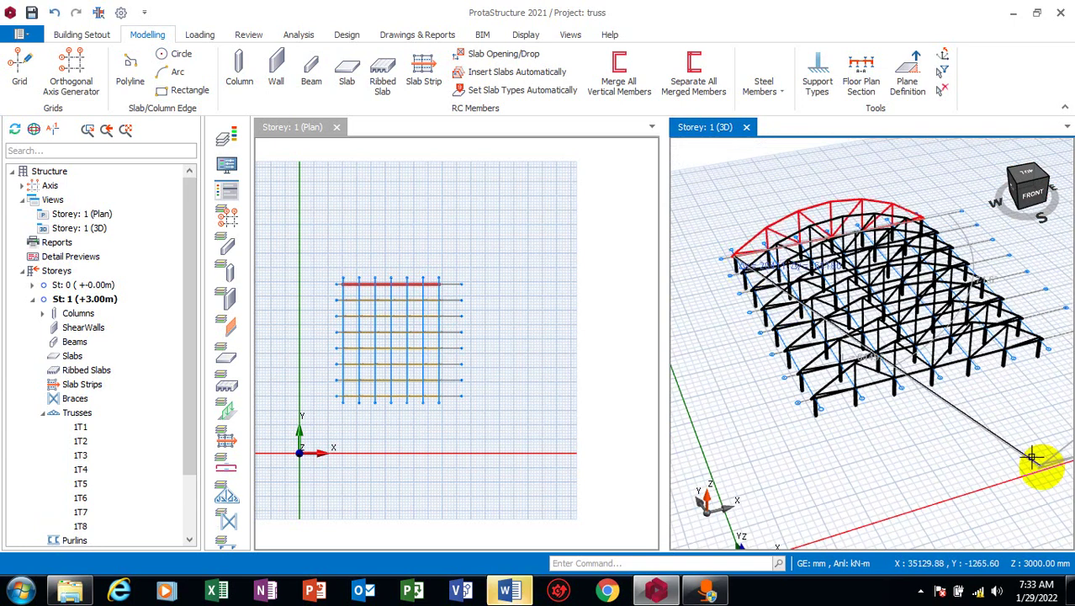
pyautogui.moveTo(1032, 458); pyautogui.dragTo(815, 484, button='middle')
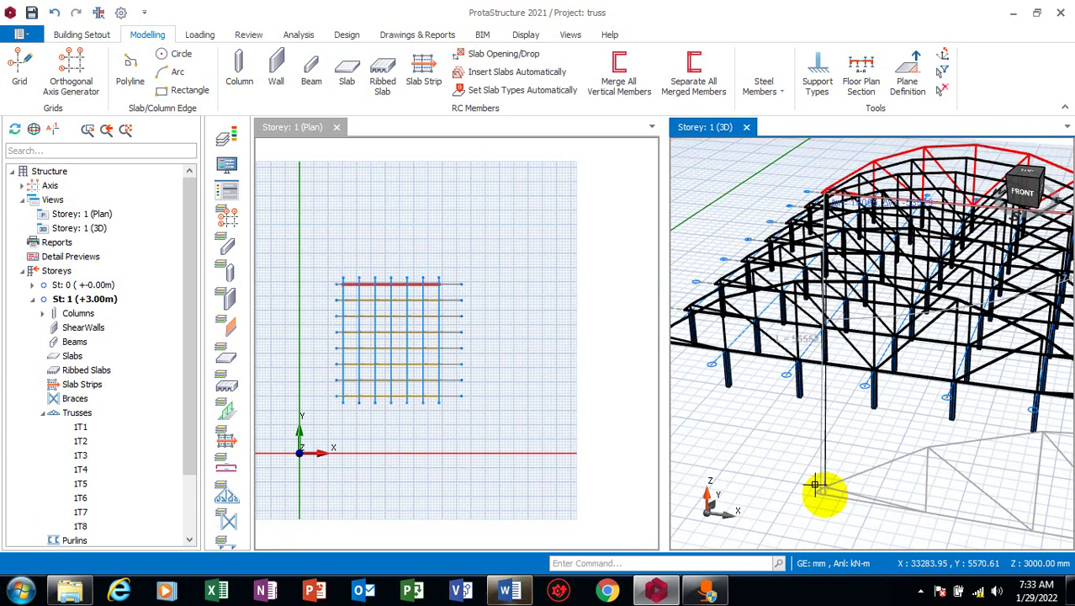